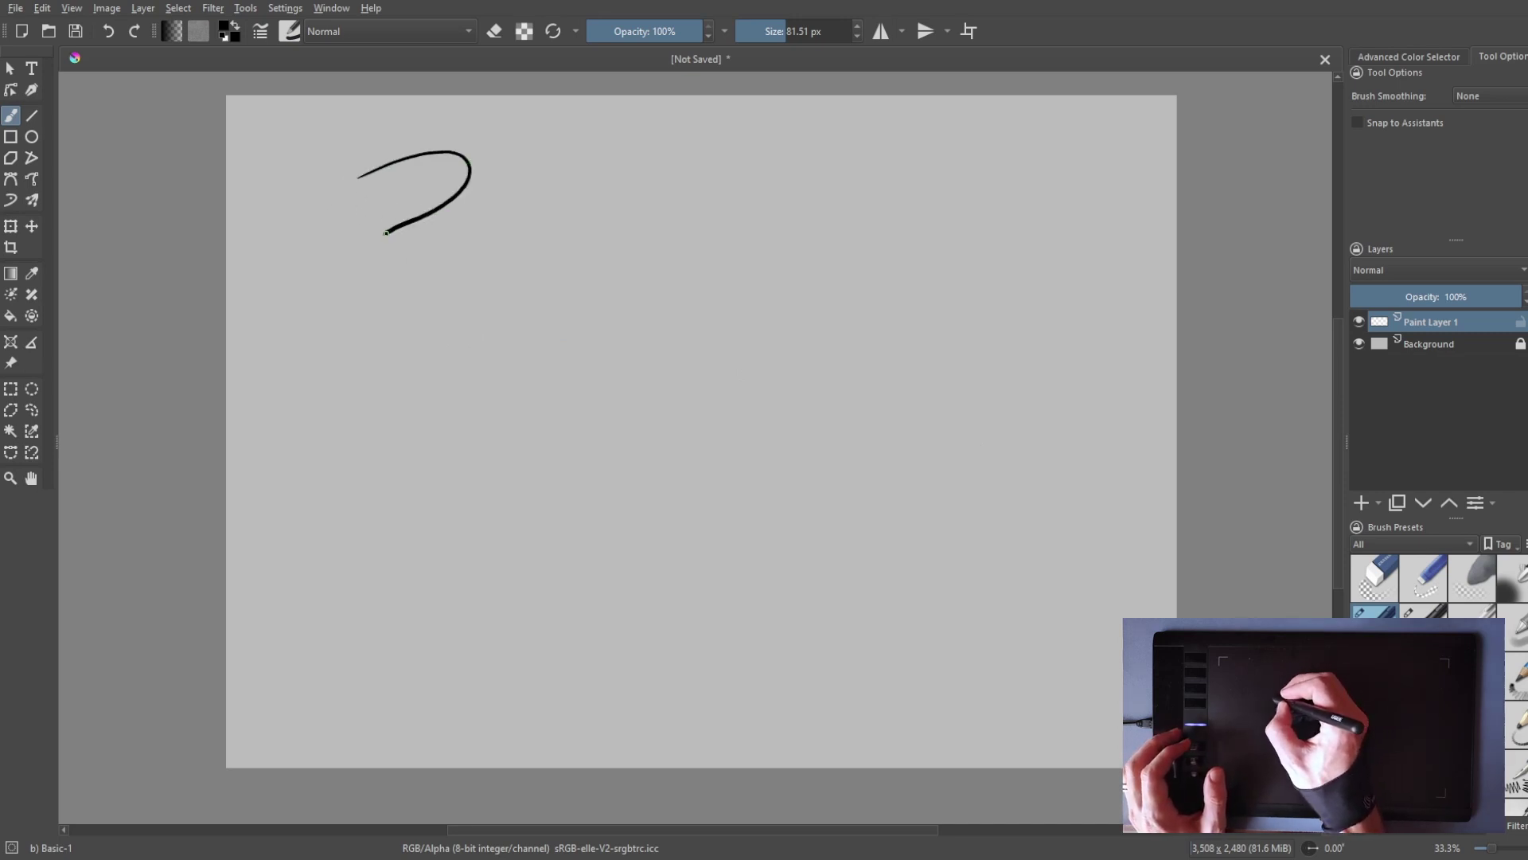
- Draw a winding stroke of varying thickness with Basic-1 and a winding stroke of varying opacity with Basic-2 Opacity at 162.29 px
mouse_move(581, 168)
left_mouse_down()
mouse_move(617, 209)
mouse_move(484, 360)
mouse_move(587, 392)
mouse_move(774, 191)
mouse_move(792, 242)
mouse_move(718, 331)
mouse_move(782, 352)
mouse_move(858, 251)
mouse_move(947, 221)
mouse_move(876, 385)
mouse_move(979, 370)
mouse_move(1043, 332)
mouse_move(1079, 398)
mouse_move(954, 461)
mouse_move(729, 497)
mouse_move(774, 587)
mouse_move(978, 518)
mouse_move(1060, 557)
mouse_move(831, 669)
mouse_move(1119, 665)
mouse_move(975, 719)
left_mouse_up()
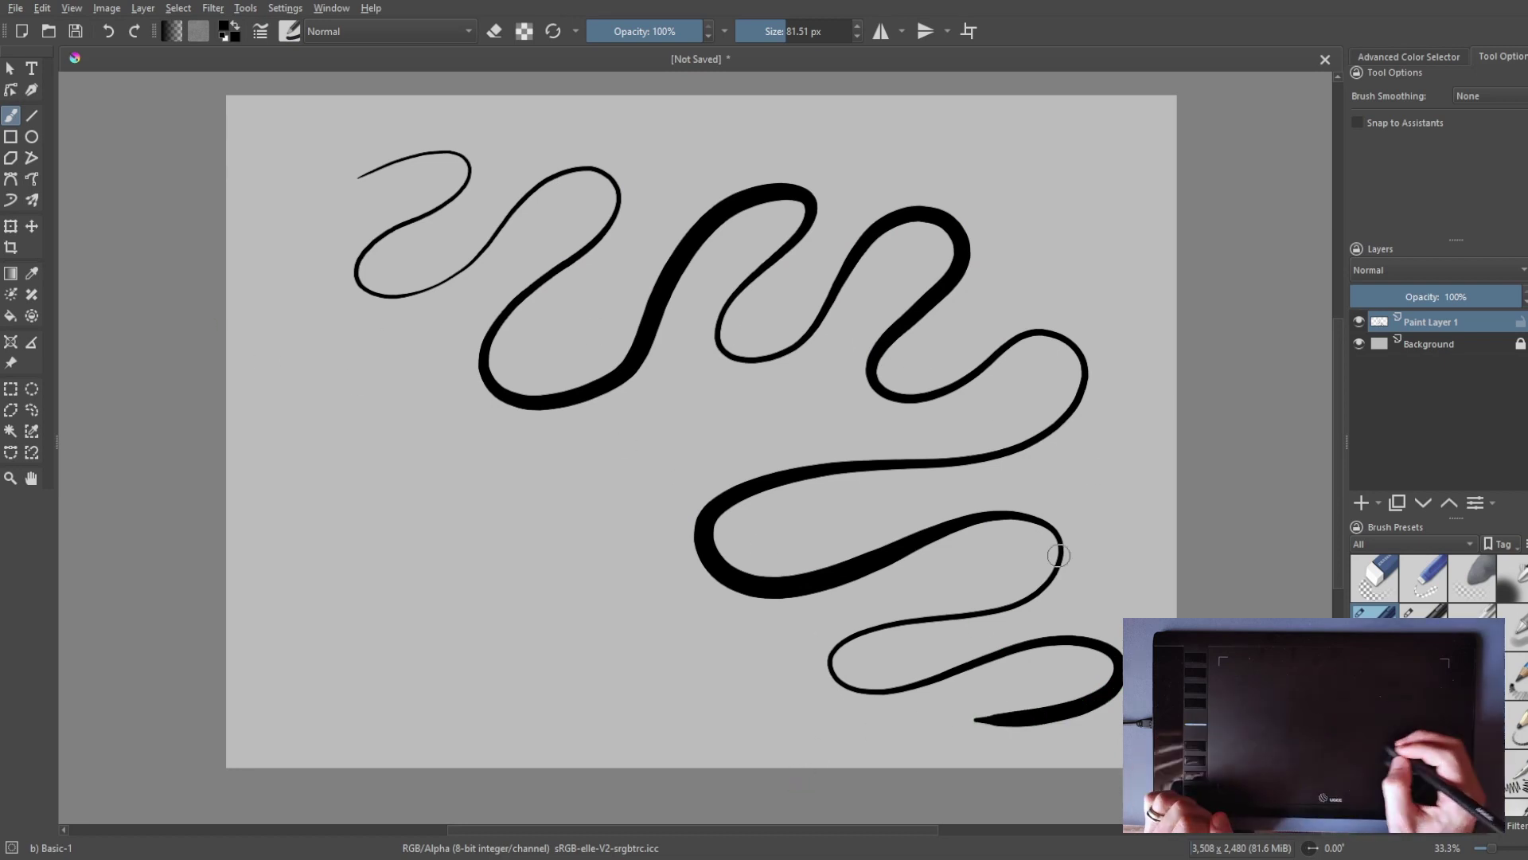
left_click(1423, 615)
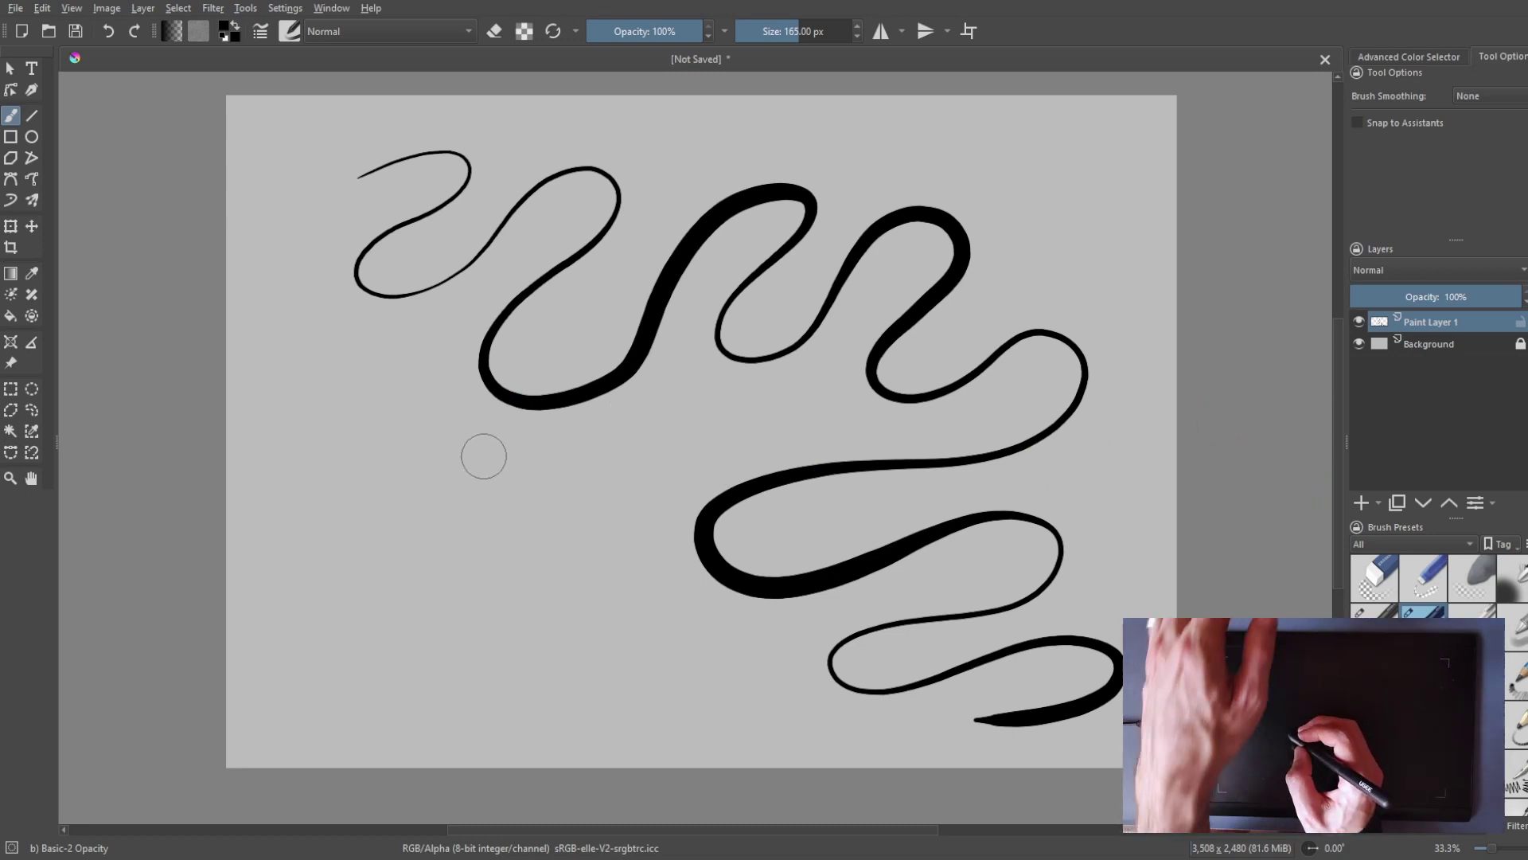
left_click(784, 26)
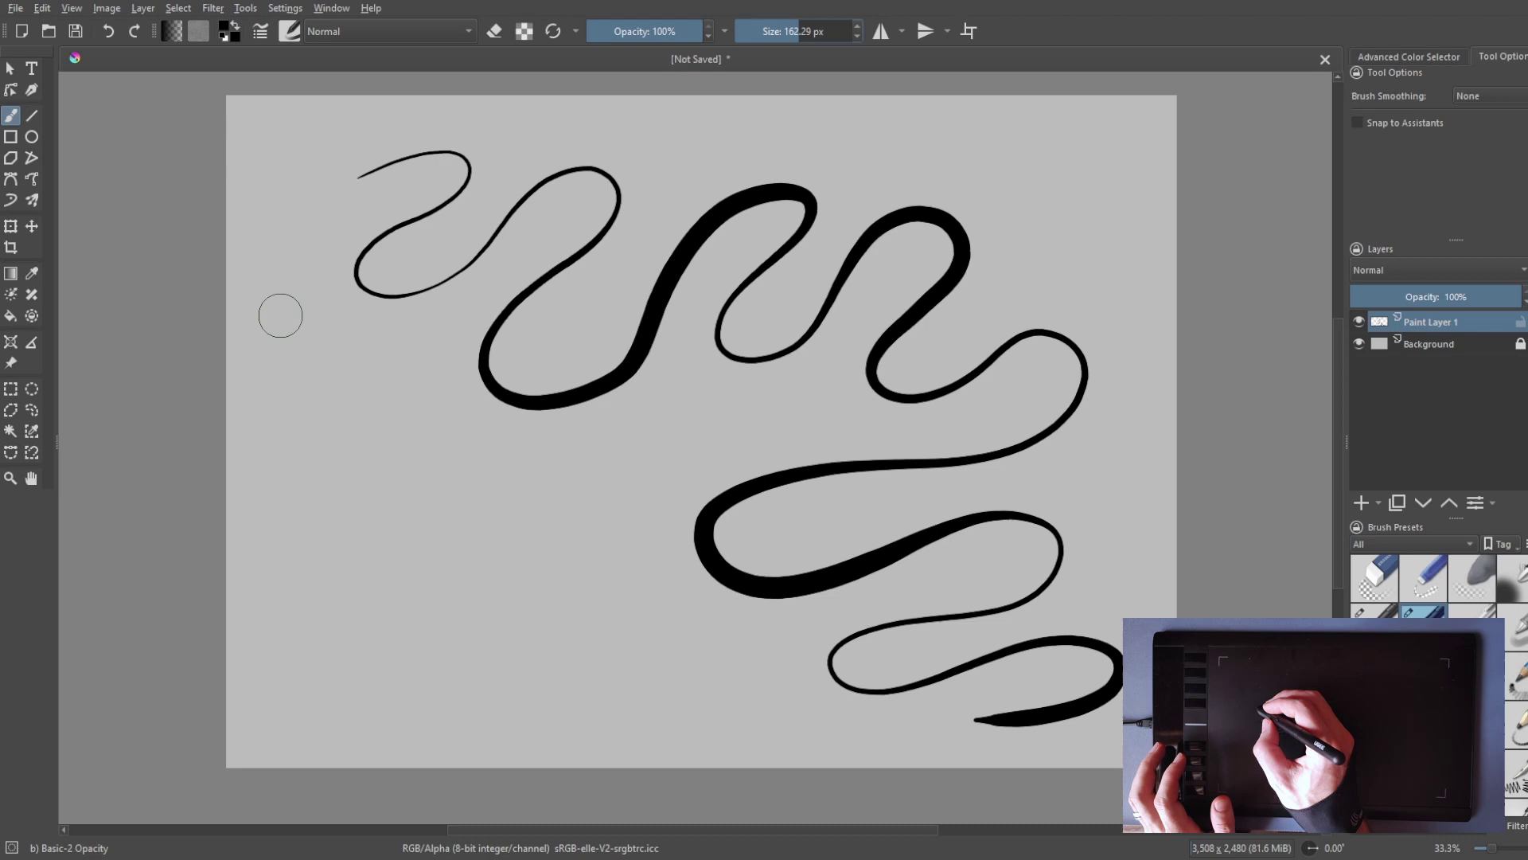
mouse_move(304, 220)
left_mouse_down()
mouse_move(282, 273)
mouse_move(334, 370)
mouse_move(318, 466)
mouse_move(346, 529)
mouse_move(355, 700)
mouse_move(446, 708)
mouse_move(469, 469)
mouse_move(558, 493)
mouse_move(585, 678)
mouse_move(776, 693)
left_mouse_up()
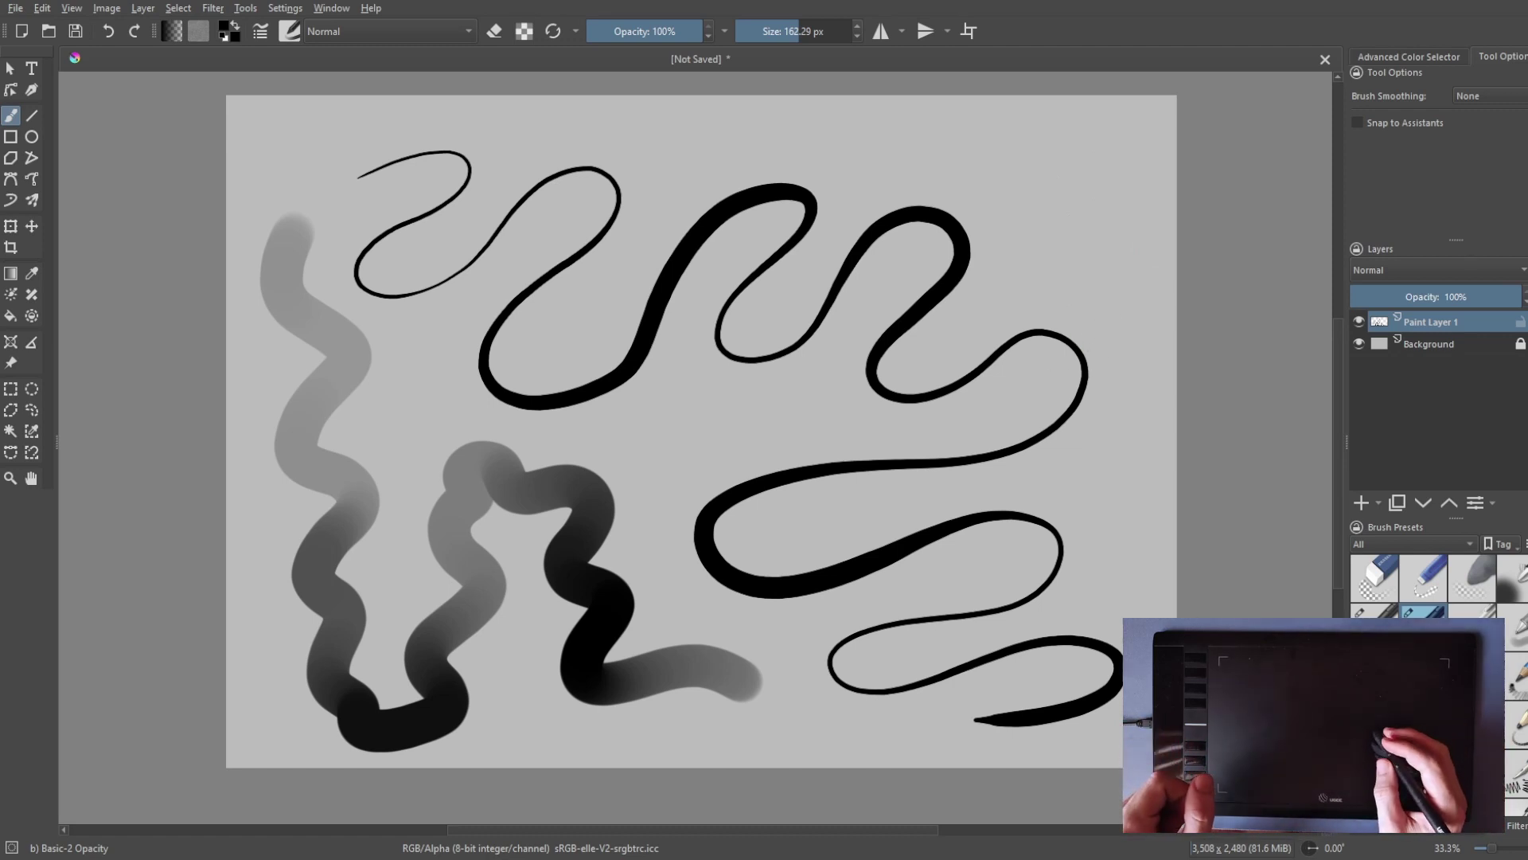
- Undo both winding strokes and switch back to the Basic-1 brush preset
key("ctrl+z")
key("ctrl+z")
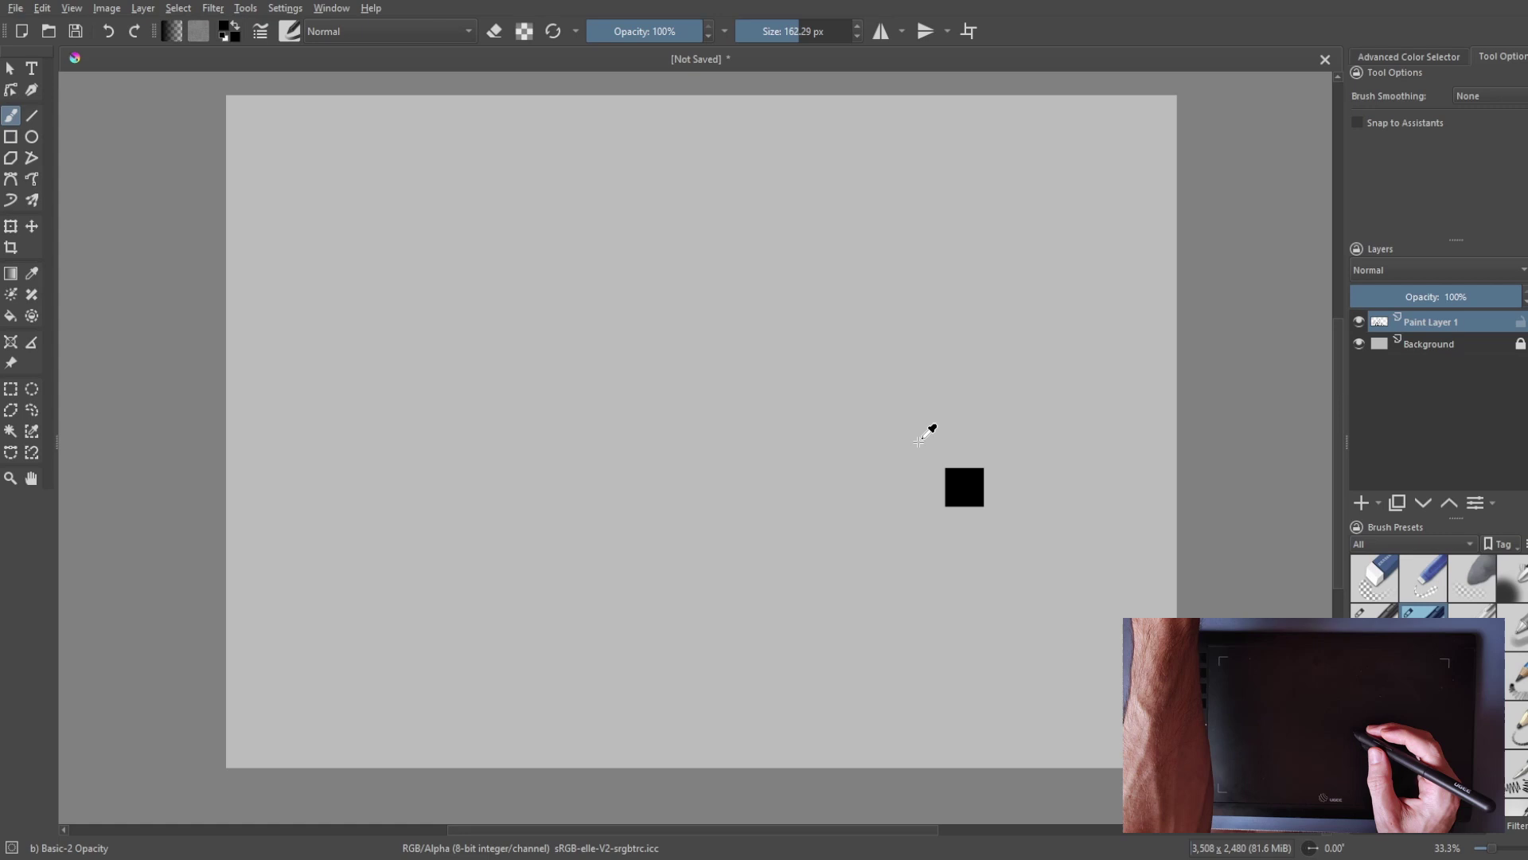
left_click(1374, 613)
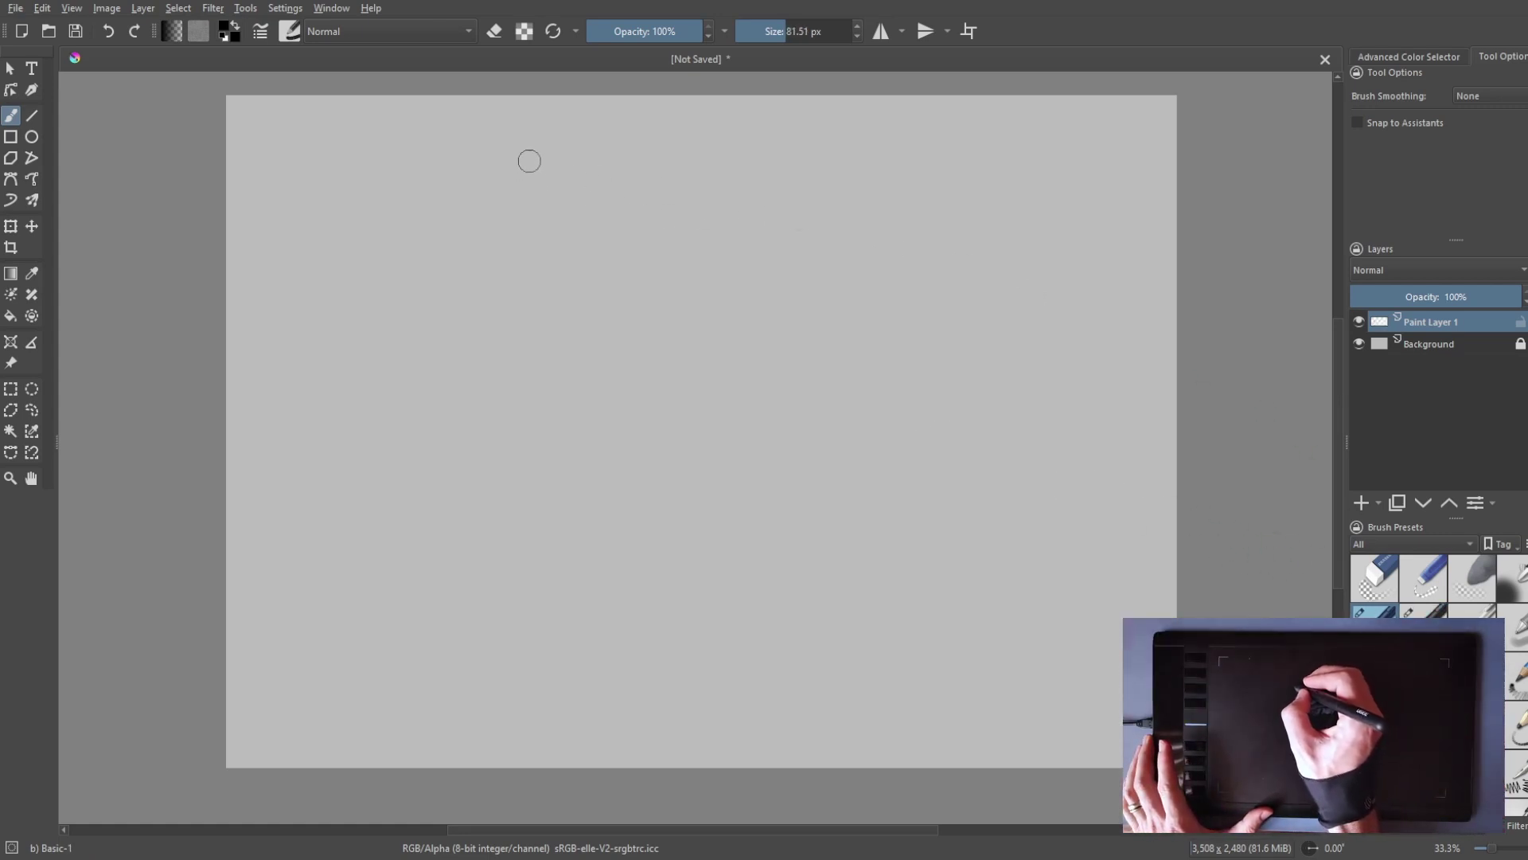
- Draw two rows of three spirals with varying line thickness, plus a wavy vertical stroke near the canvas's right edge
mouse_move(415, 259)
left_mouse_down()
mouse_move(498, 251)
mouse_move(488, 191)
mouse_move(441, 210)
mouse_move(477, 227)
left_mouse_up()
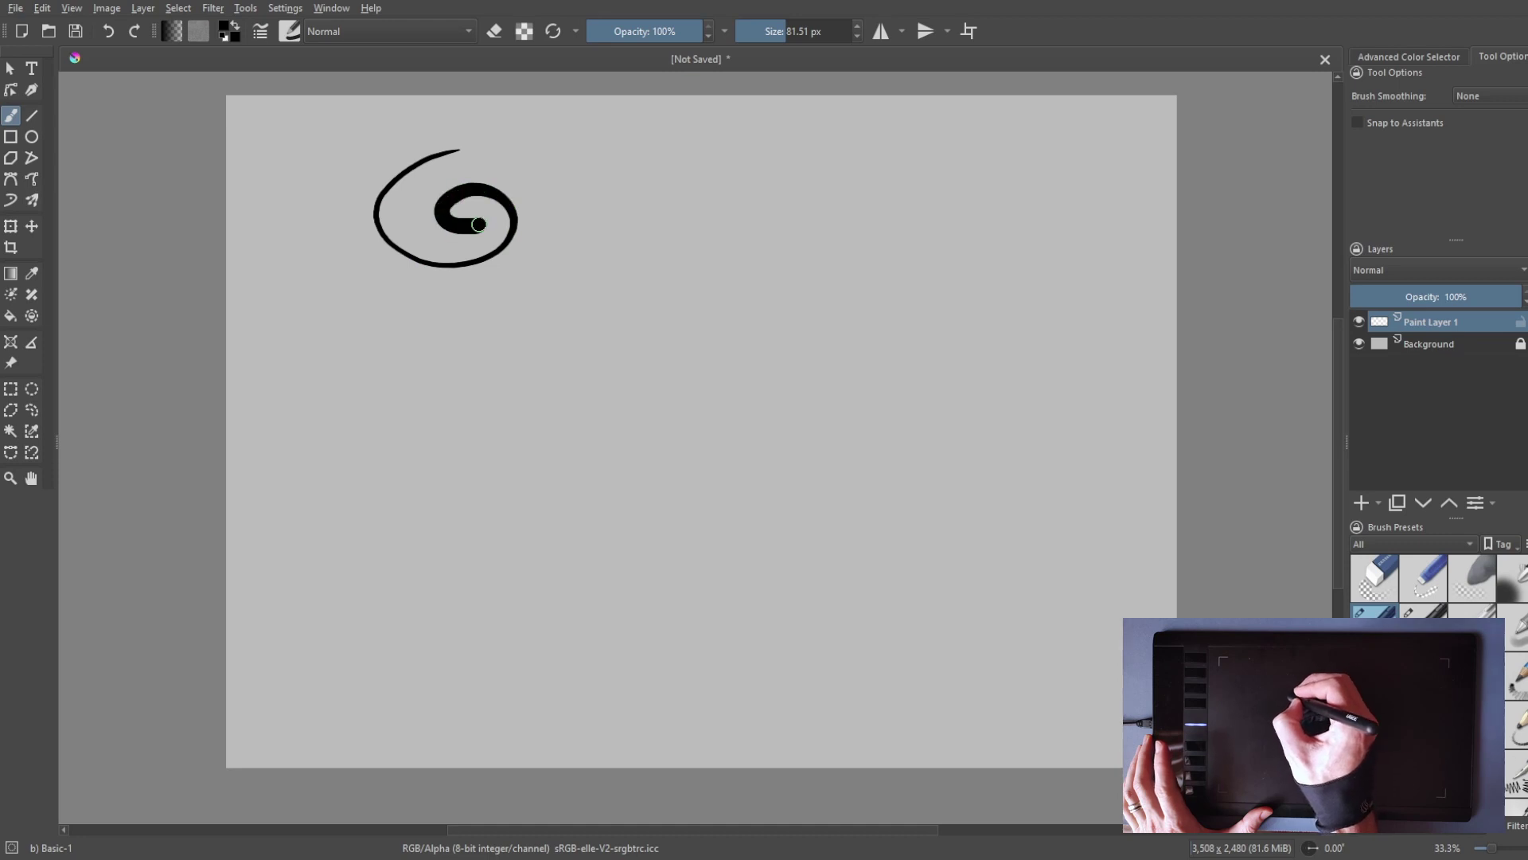
mouse_move(704, 183)
left_mouse_down()
mouse_move(643, 203)
mouse_move(716, 289)
mouse_move(678, 222)
mouse_move(708, 257)
left_mouse_up()
mouse_move(924, 191)
left_mouse_down()
mouse_move(845, 211)
mouse_move(819, 273)
mouse_move(905, 312)
mouse_move(956, 270)
mouse_move(912, 226)
mouse_move(866, 244)
mouse_move(889, 271)
left_mouse_up()
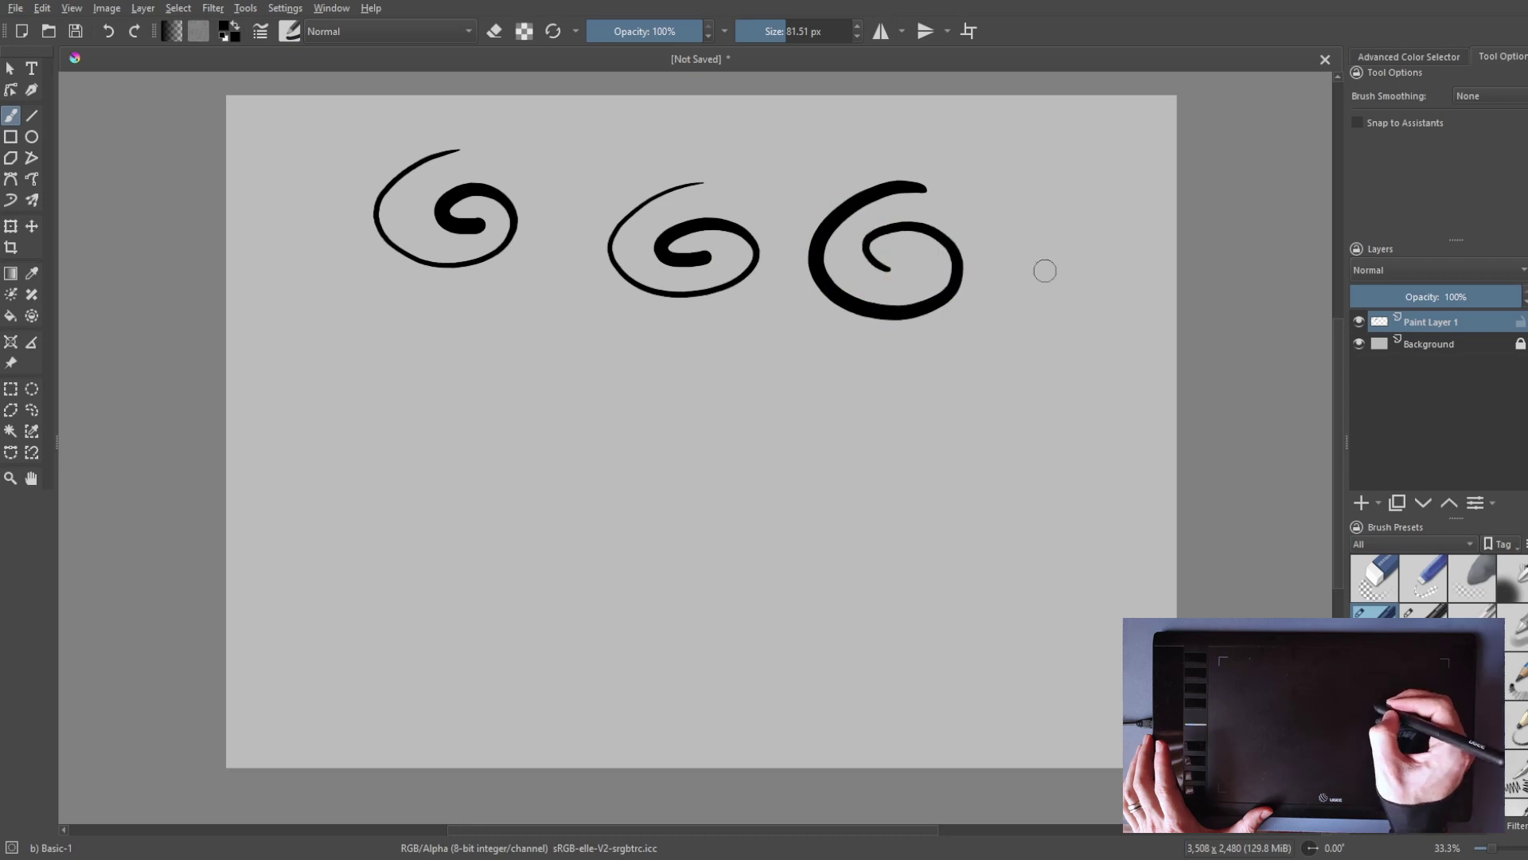
mouse_move(418, 341)
left_mouse_down()
mouse_move(357, 346)
mouse_move(308, 384)
mouse_move(343, 453)
mouse_move(446, 433)
mouse_move(457, 378)
mouse_move(412, 369)
mouse_move(388, 400)
mouse_move(429, 407)
left_mouse_up()
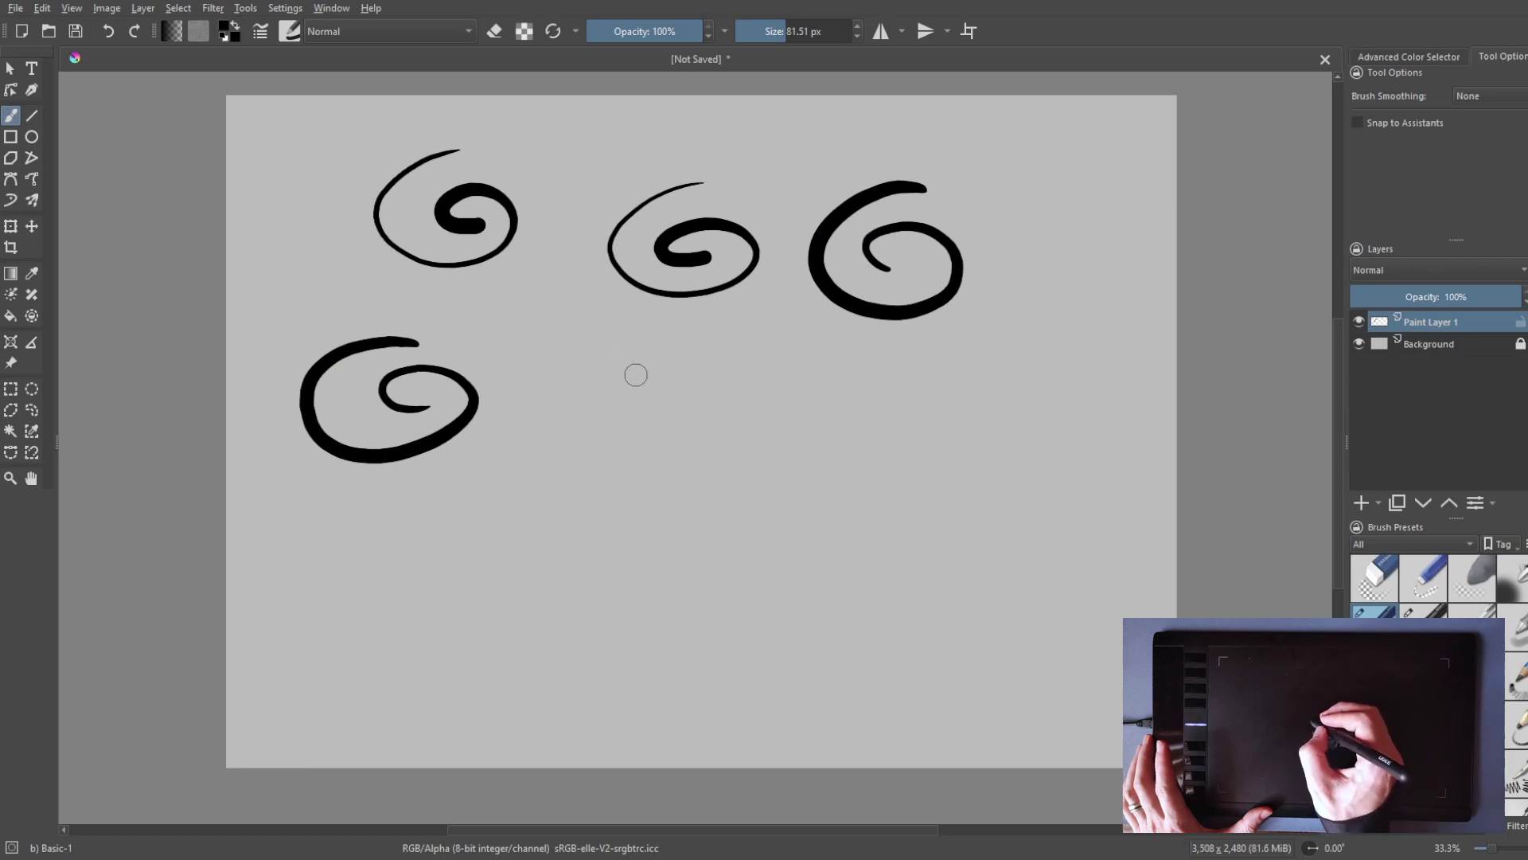
mouse_move(643, 357)
left_mouse_down()
mouse_move(589, 359)
mouse_move(539, 407)
mouse_move(569, 462)
mouse_move(706, 432)
mouse_move(673, 392)
mouse_move(601, 408)
left_mouse_up()
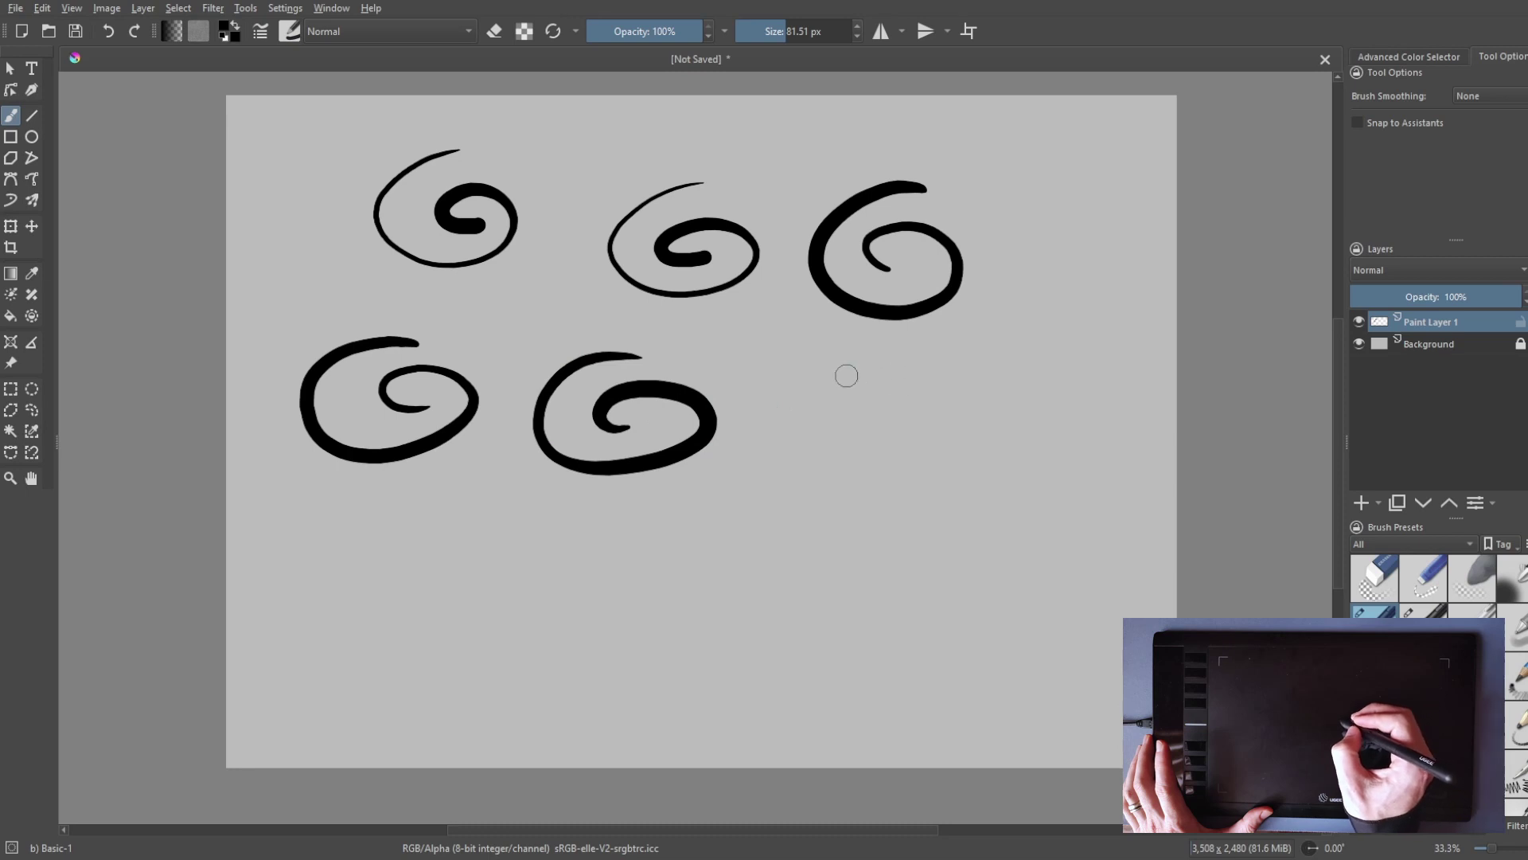
mouse_move(843, 375)
left_mouse_down()
mouse_move(812, 384)
mouse_move(748, 444)
mouse_move(791, 505)
mouse_move(879, 478)
mouse_move(842, 414)
left_mouse_up()
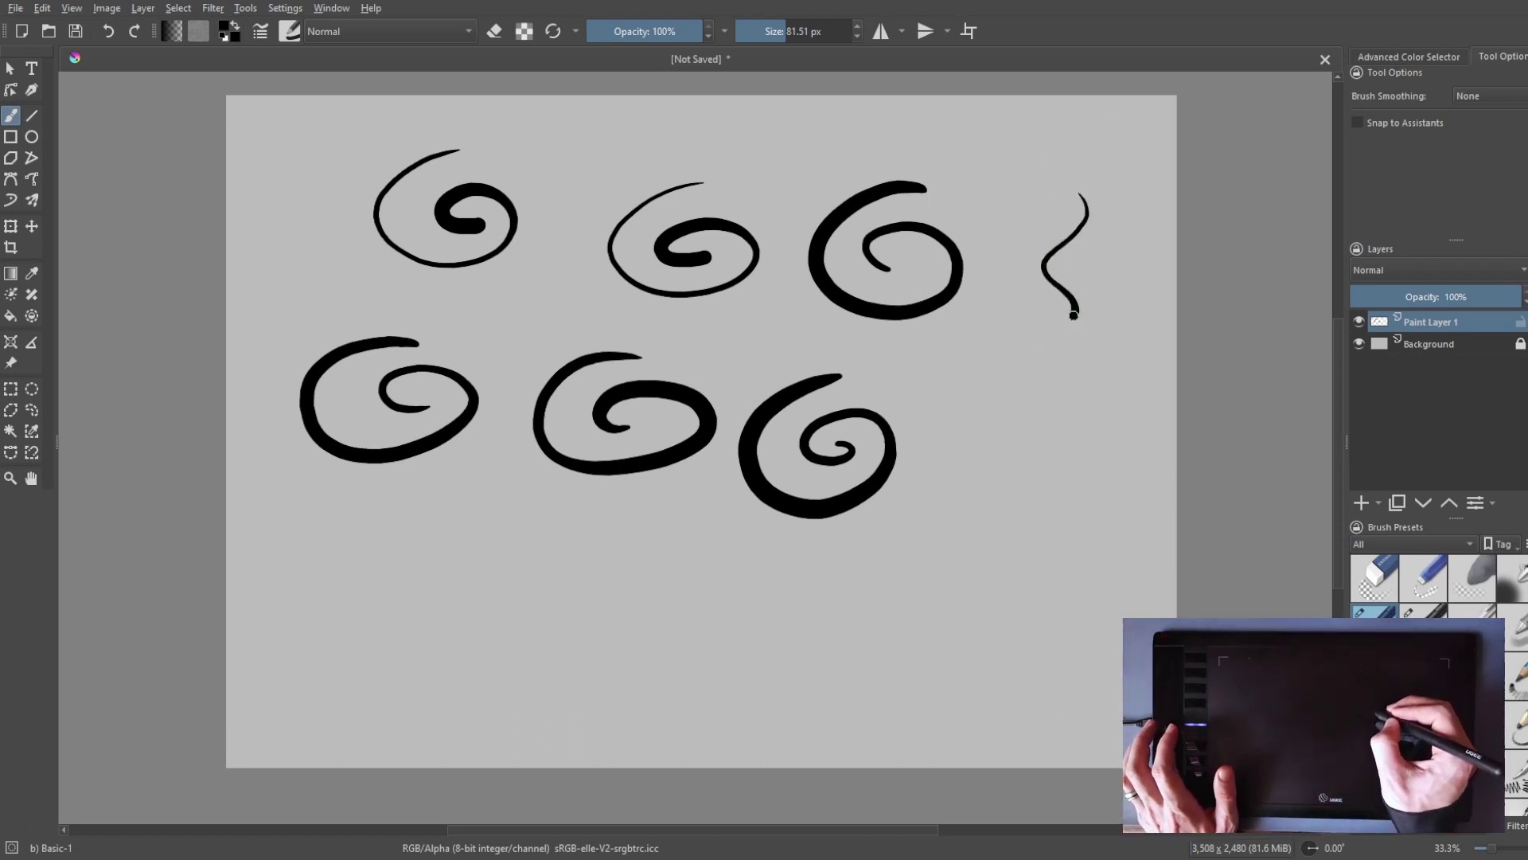
mouse_move(1073, 314)
left_mouse_down()
mouse_move(1043, 351)
mouse_move(1079, 388)
mouse_move(1048, 470)
mouse_move(1070, 506)
mouse_move(1010, 558)
left_mouse_up()
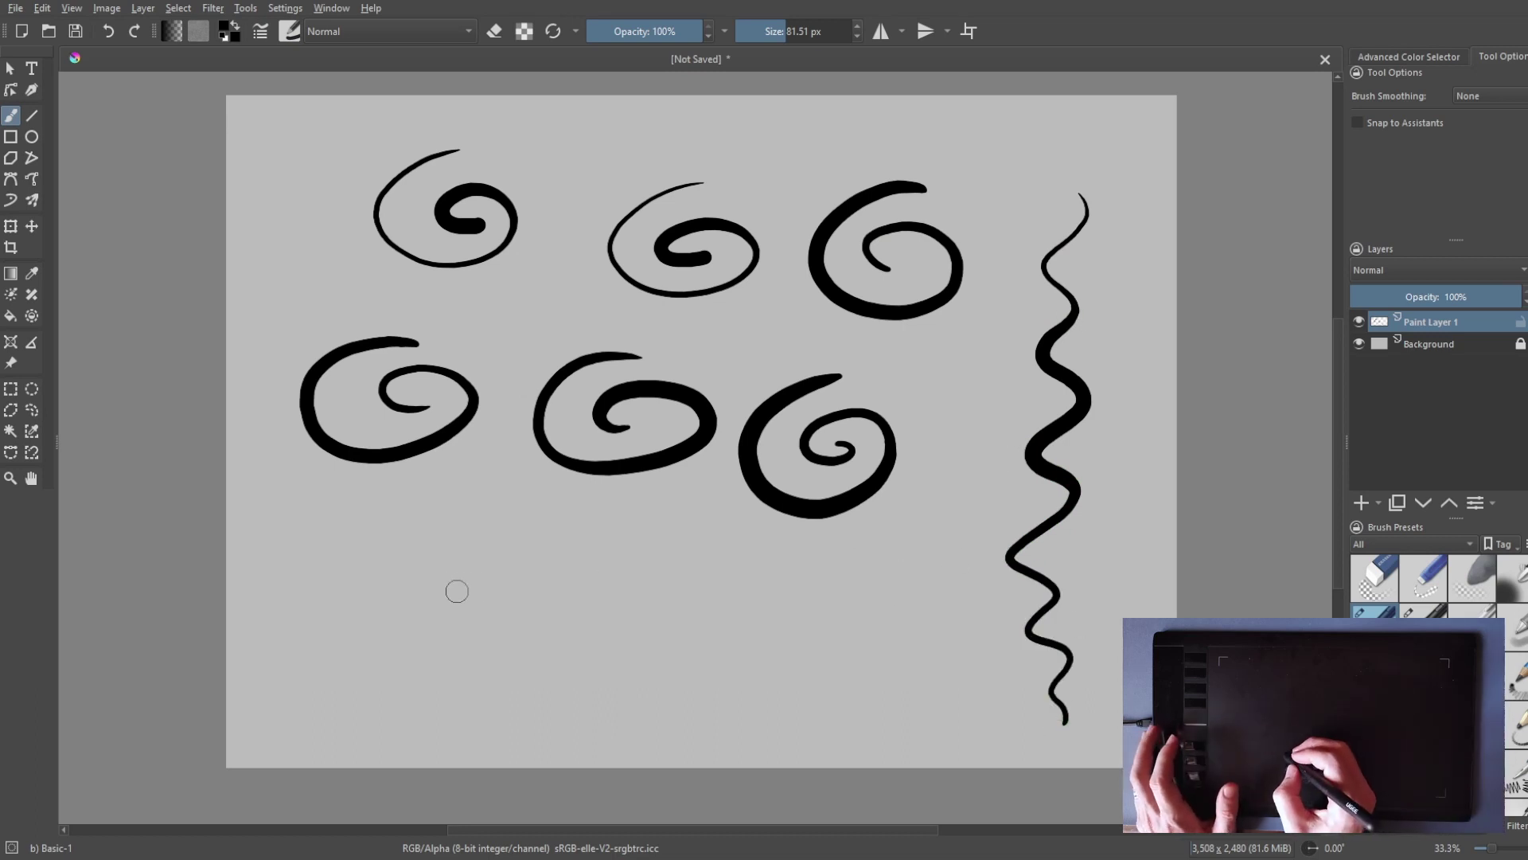
- Undo all the spirals and the wavy vertical stroke so the canvas is blank
key("ctrl+z")
key("ctrl+z")
key("ctrl+z")
key("ctrl+z")
key("ctrl+z")
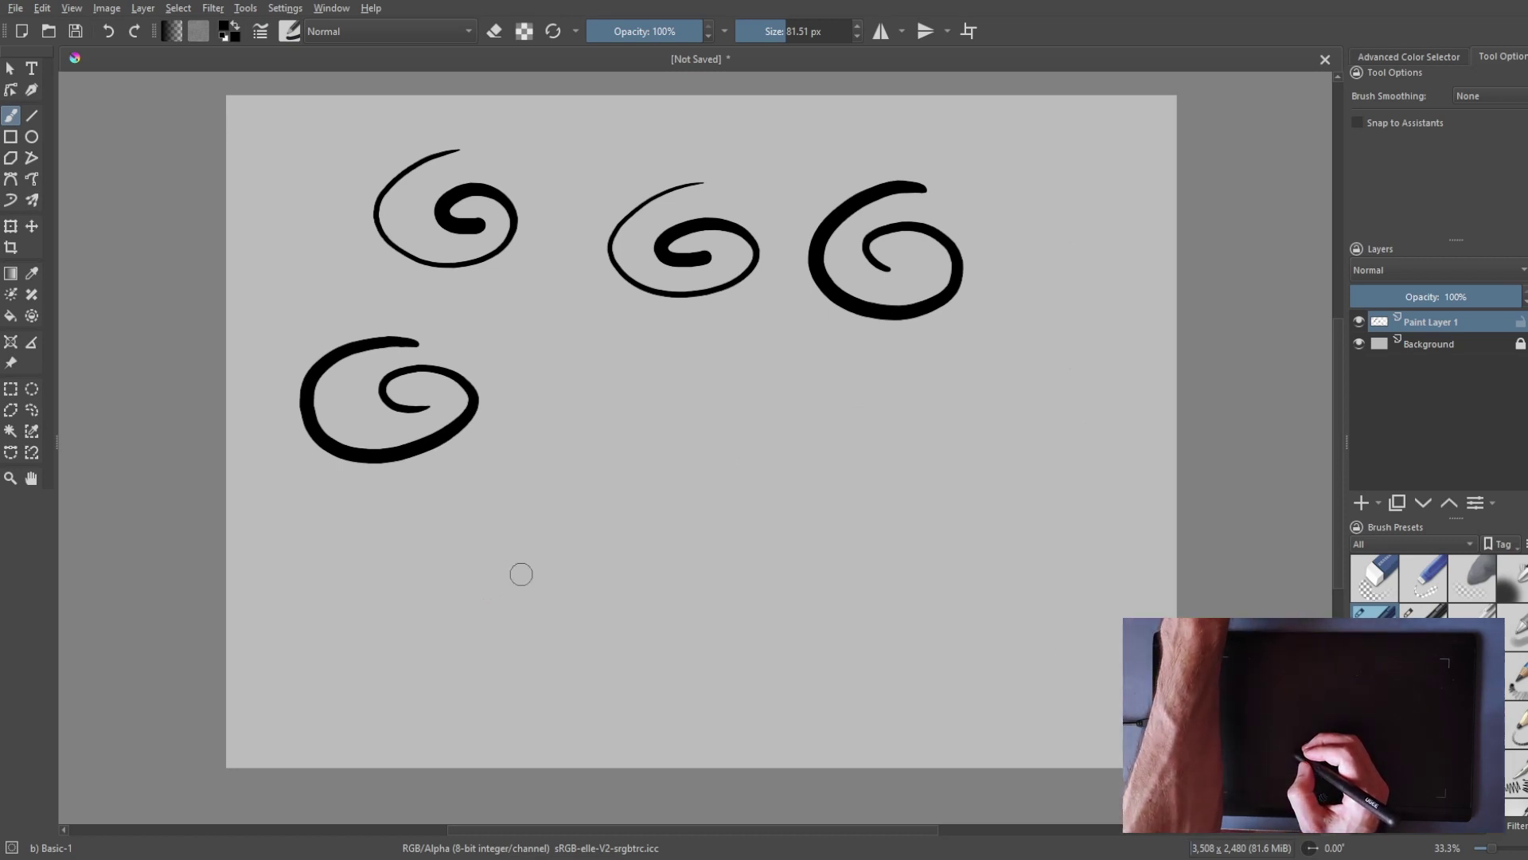
key("ctrl+z")
key("ctrl+z")
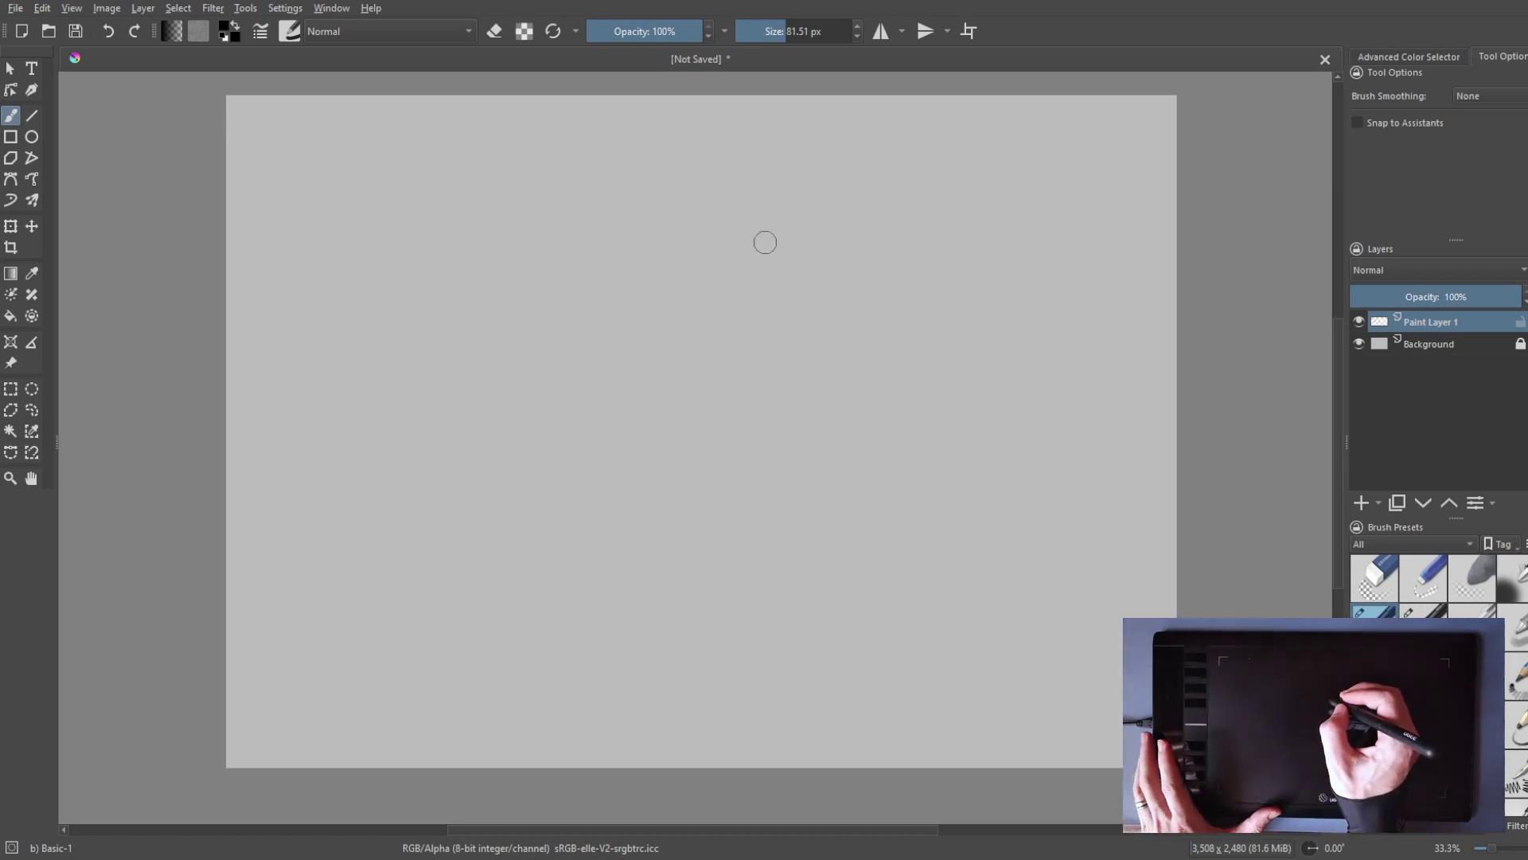
- Draw three thin spirals of fairly even thickness around the canvas middle, and undo them
mouse_move(703, 226)
left_mouse_down()
mouse_move(653, 256)
mouse_move(645, 317)
left_mouse_up()
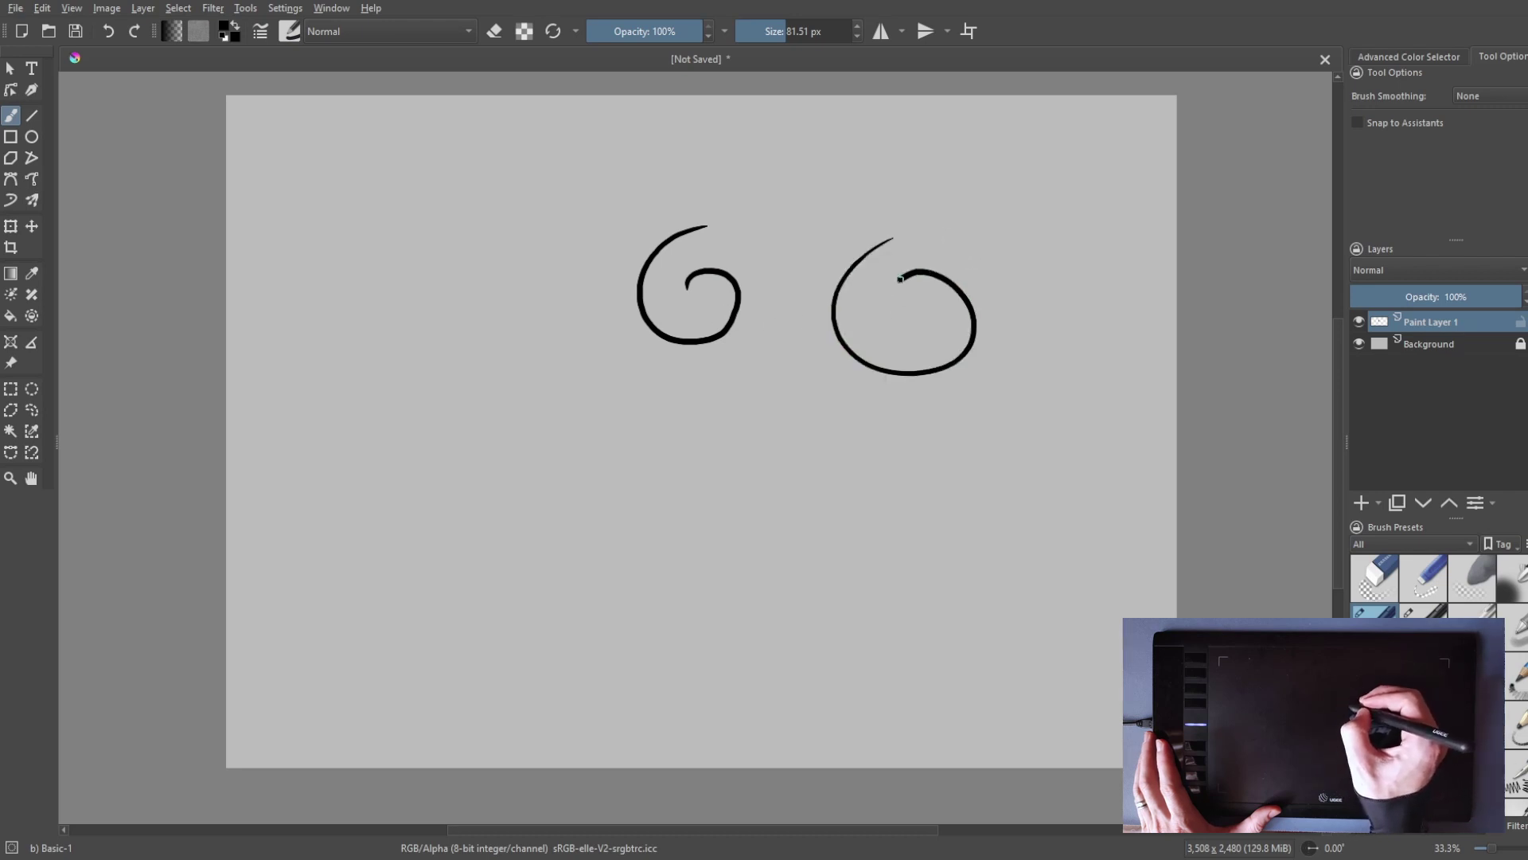
mouse_move(704, 429)
left_mouse_down()
mouse_move(640, 463)
mouse_move(689, 533)
mouse_move(766, 484)
mouse_move(689, 488)
left_mouse_up()
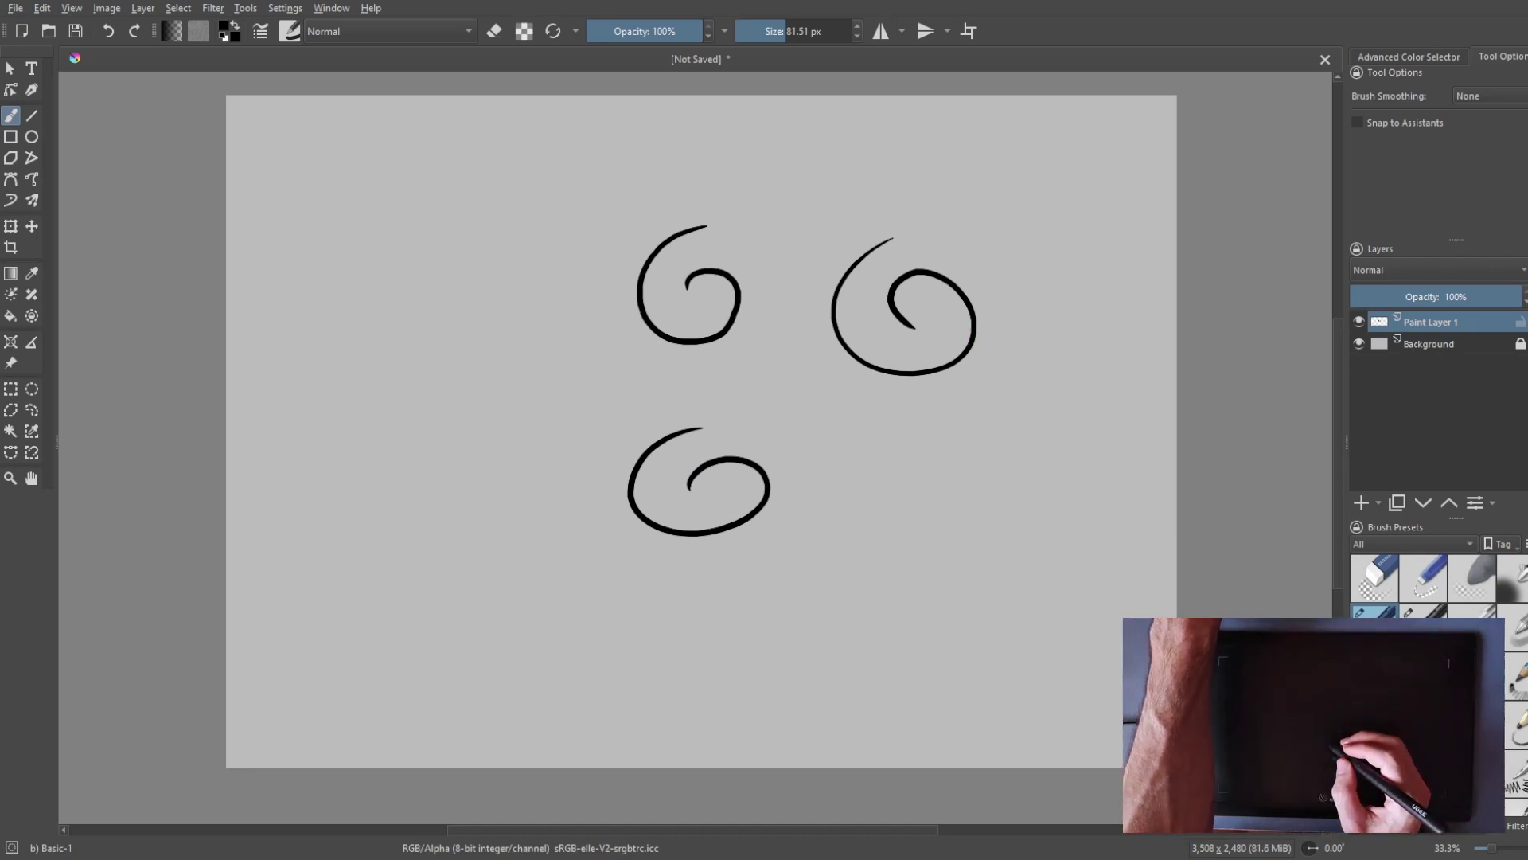
key("ctrl+z")
key("ctrl+z")
key("ctrl+z")
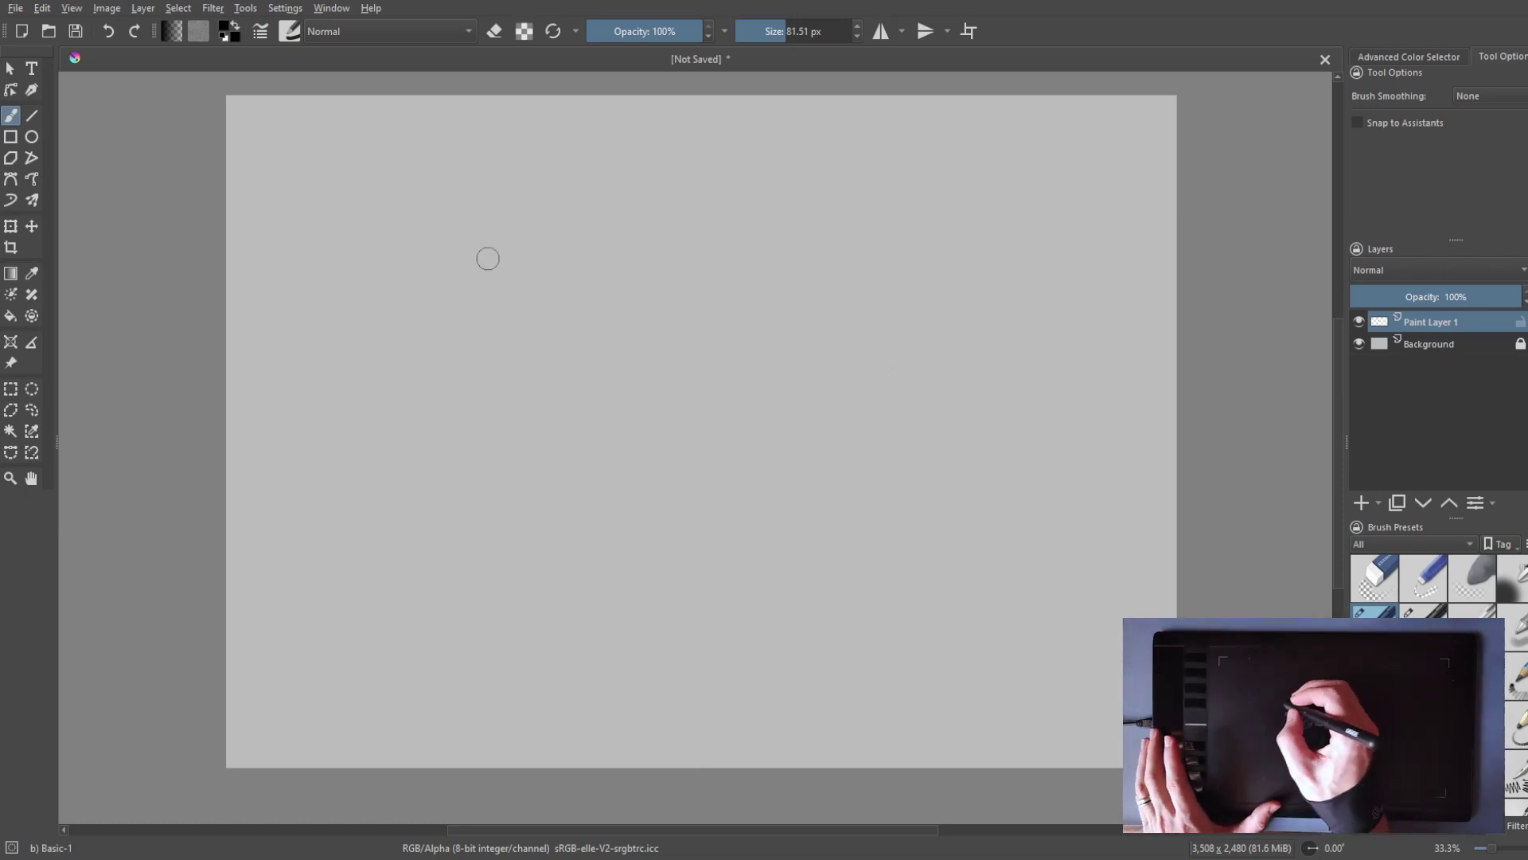
- Draw a row of parallel diagonal hatching strokes with tapered ends, stepping from the canvas's upper left towards its middle
left_click_drag(420, 337, 607, 251)
left_click_drag(433, 365, 628, 280)
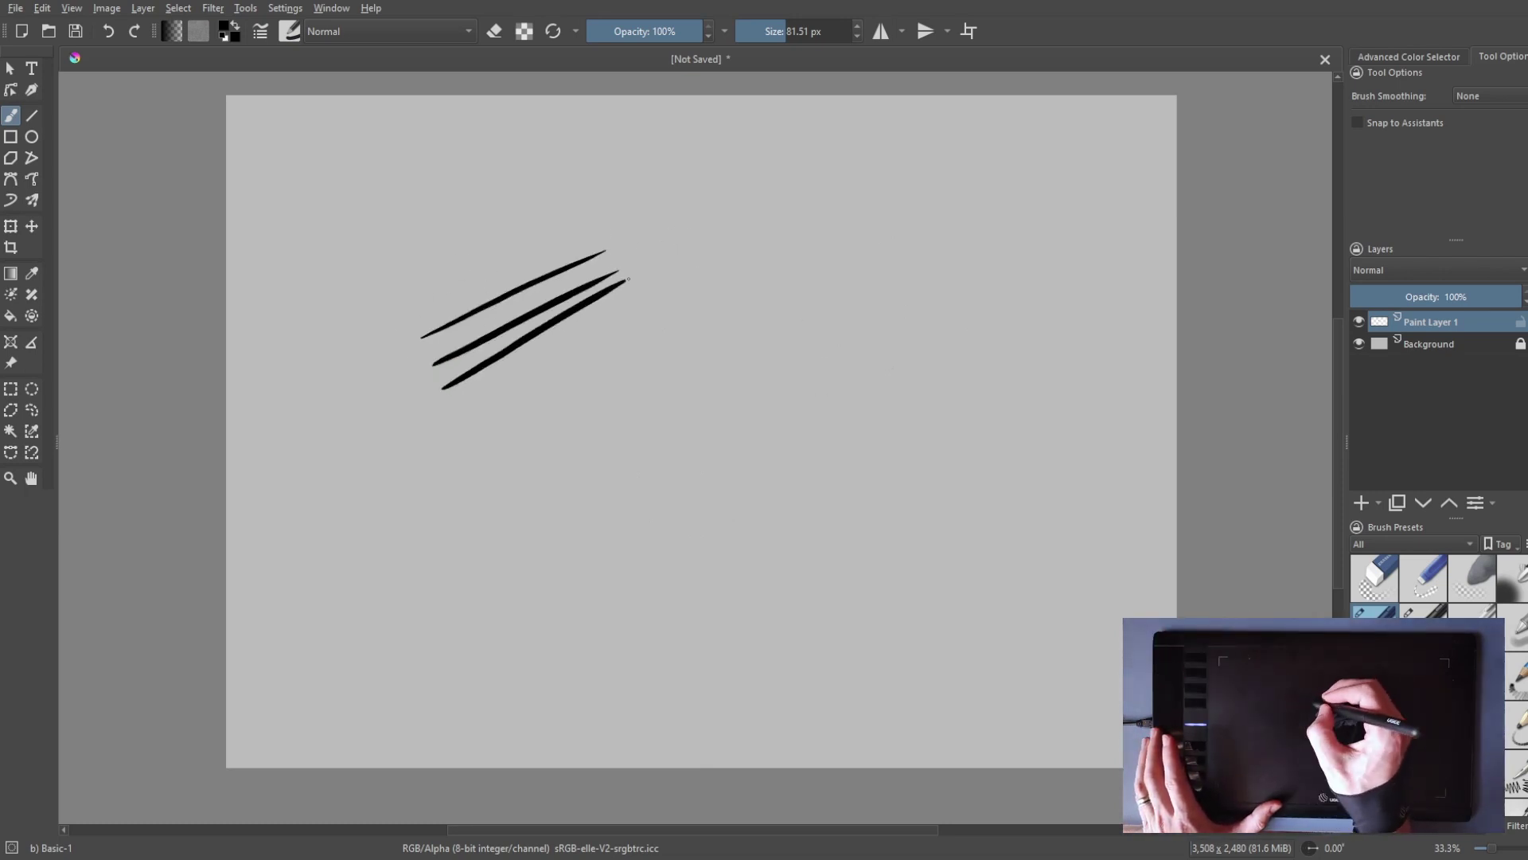
mouse_move(475, 402)
left_mouse_down()
mouse_move(641, 305)
mouse_move(659, 315)
left_mouse_up()
mouse_move(503, 434)
left_mouse_down()
mouse_move(673, 333)
mouse_move(715, 338)
left_mouse_up()
mouse_move(555, 468)
left_mouse_down()
mouse_move(724, 361)
mouse_move(734, 374)
left_mouse_up()
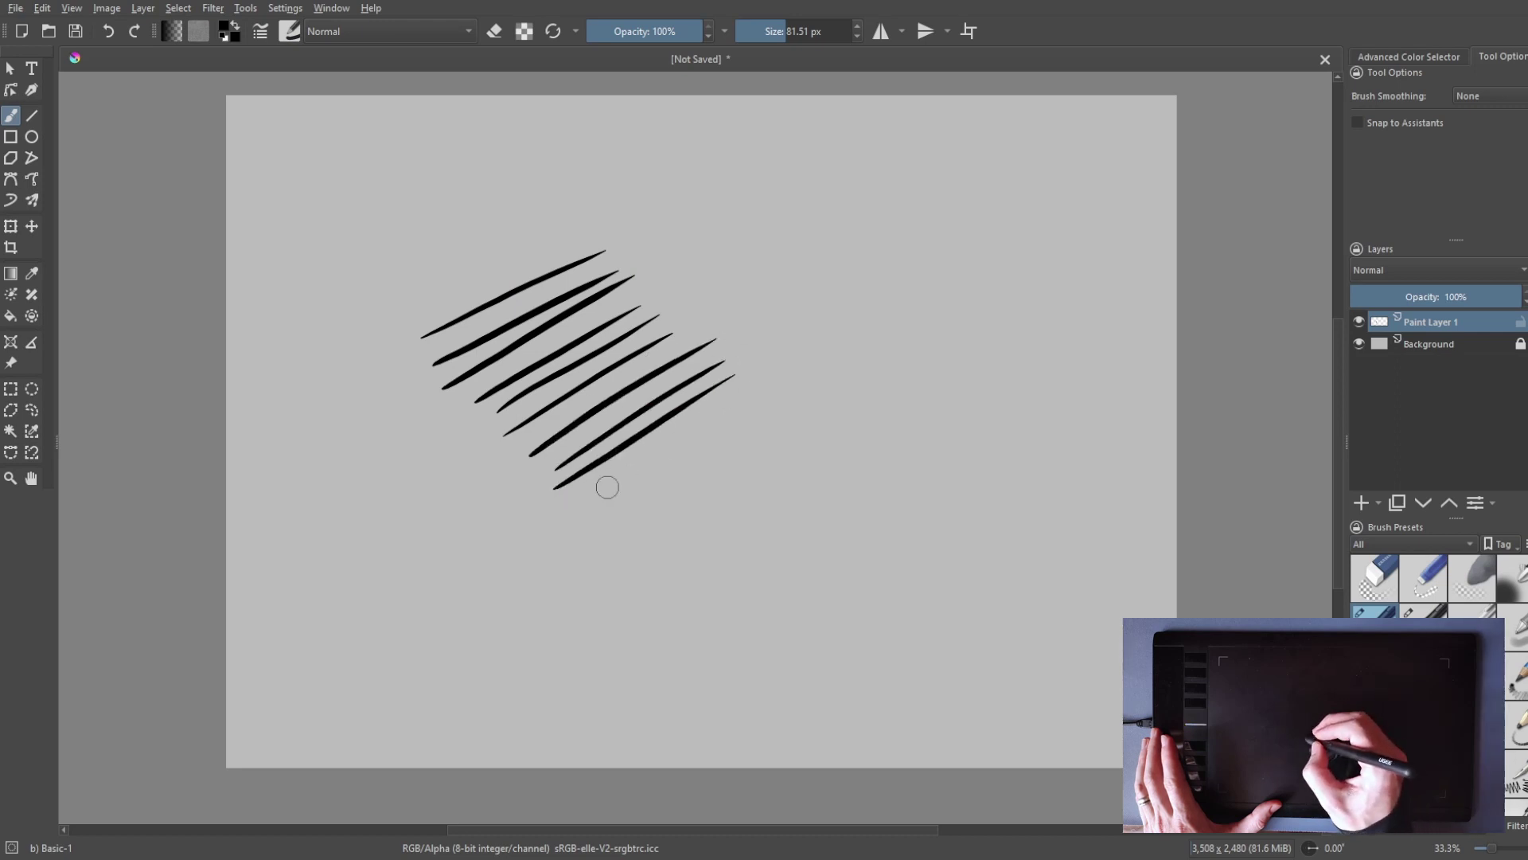
left_click_drag(594, 495, 770, 385)
mouse_move(621, 507)
left_mouse_down()
mouse_move(796, 394)
mouse_move(767, 419)
left_mouse_up()
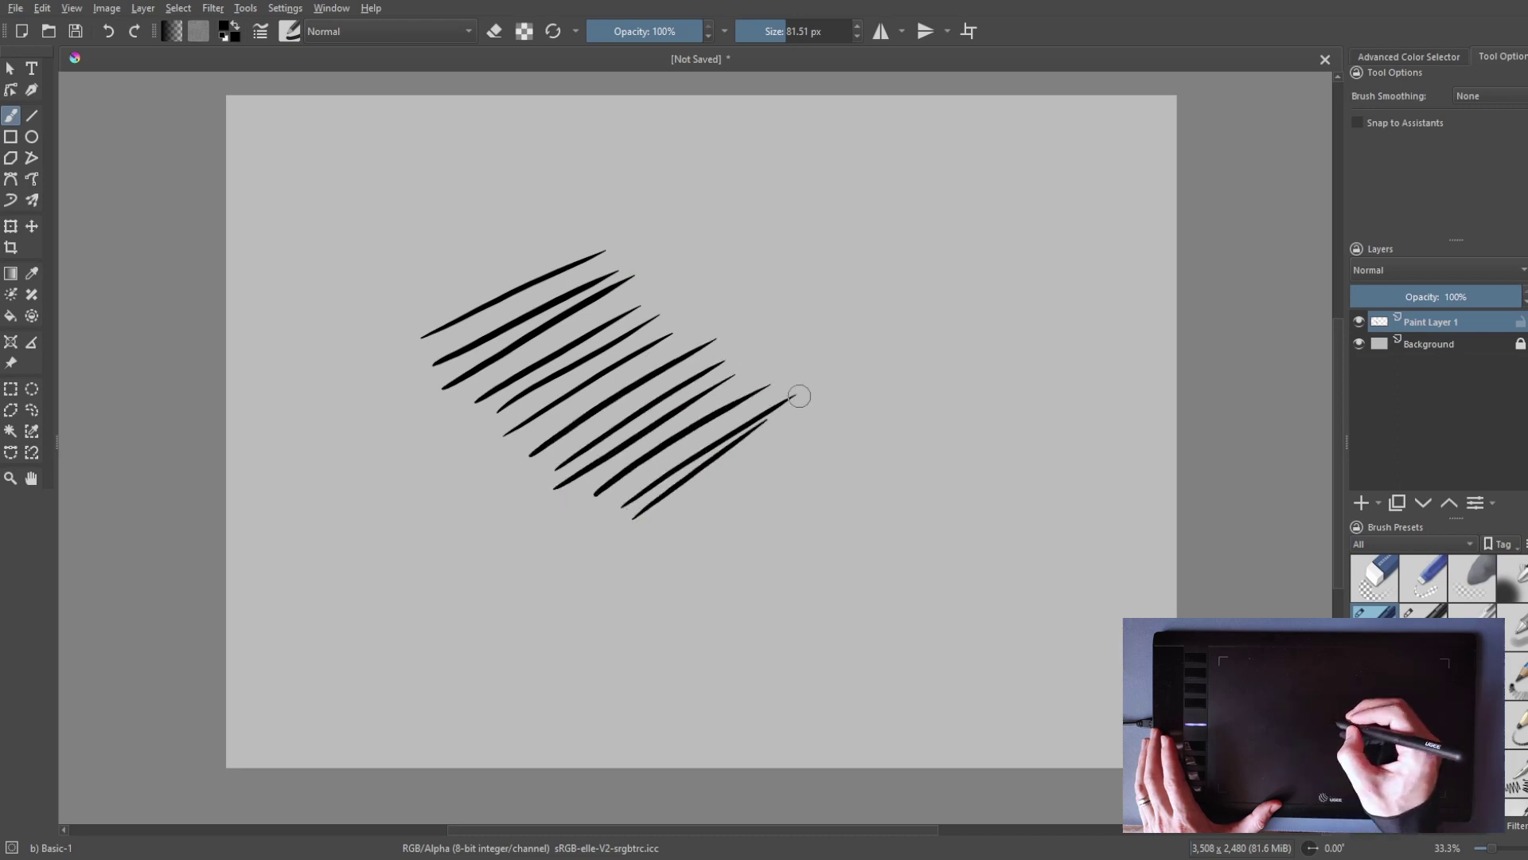
- Undo all the diagonal hatching strokes
scroll(676, 374, "up", 3)
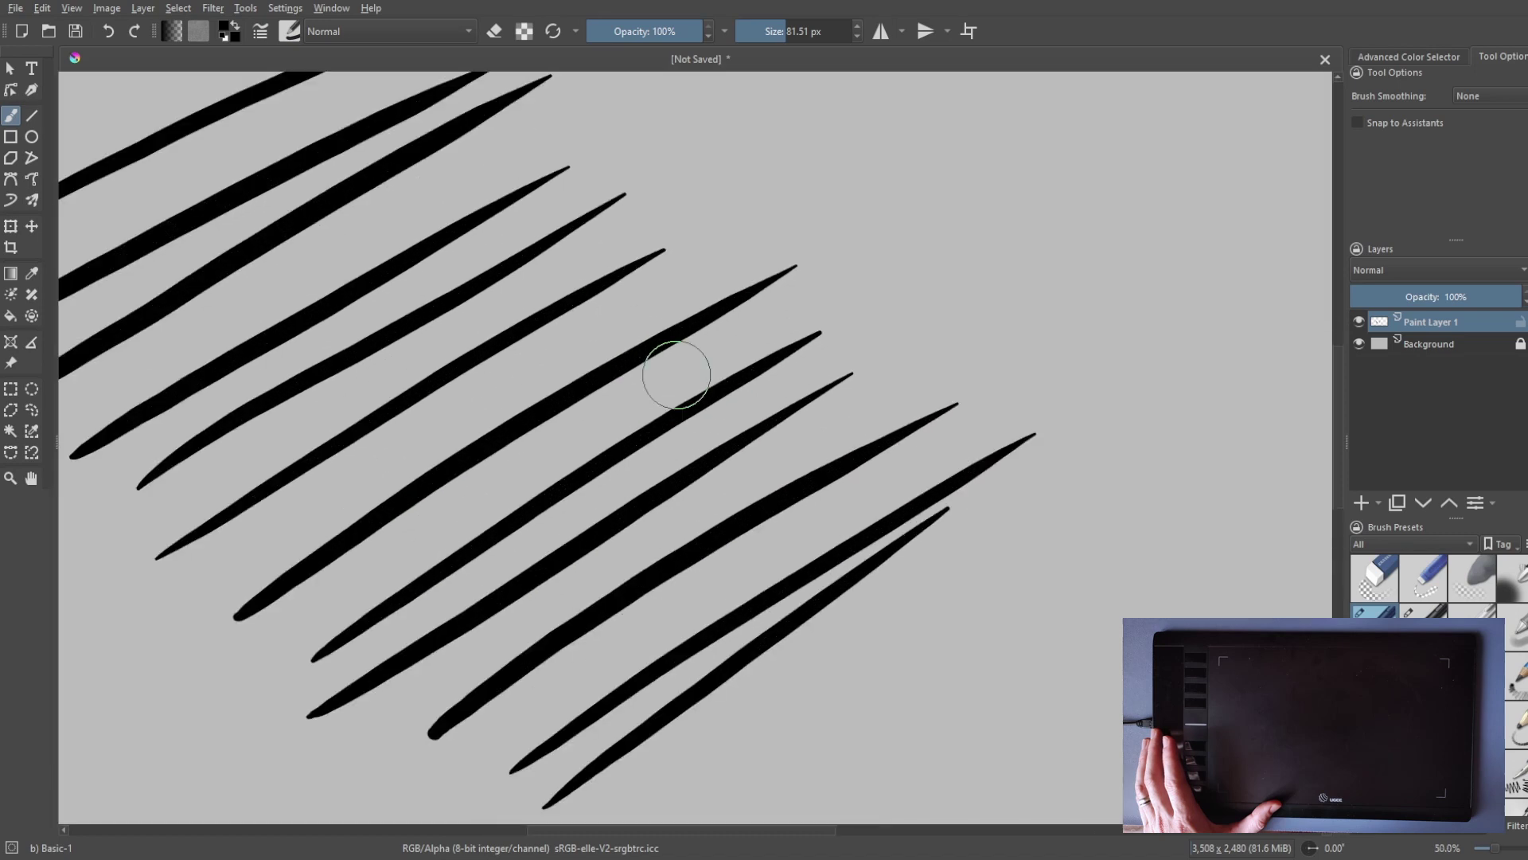
scroll(724, 458, "down", 1)
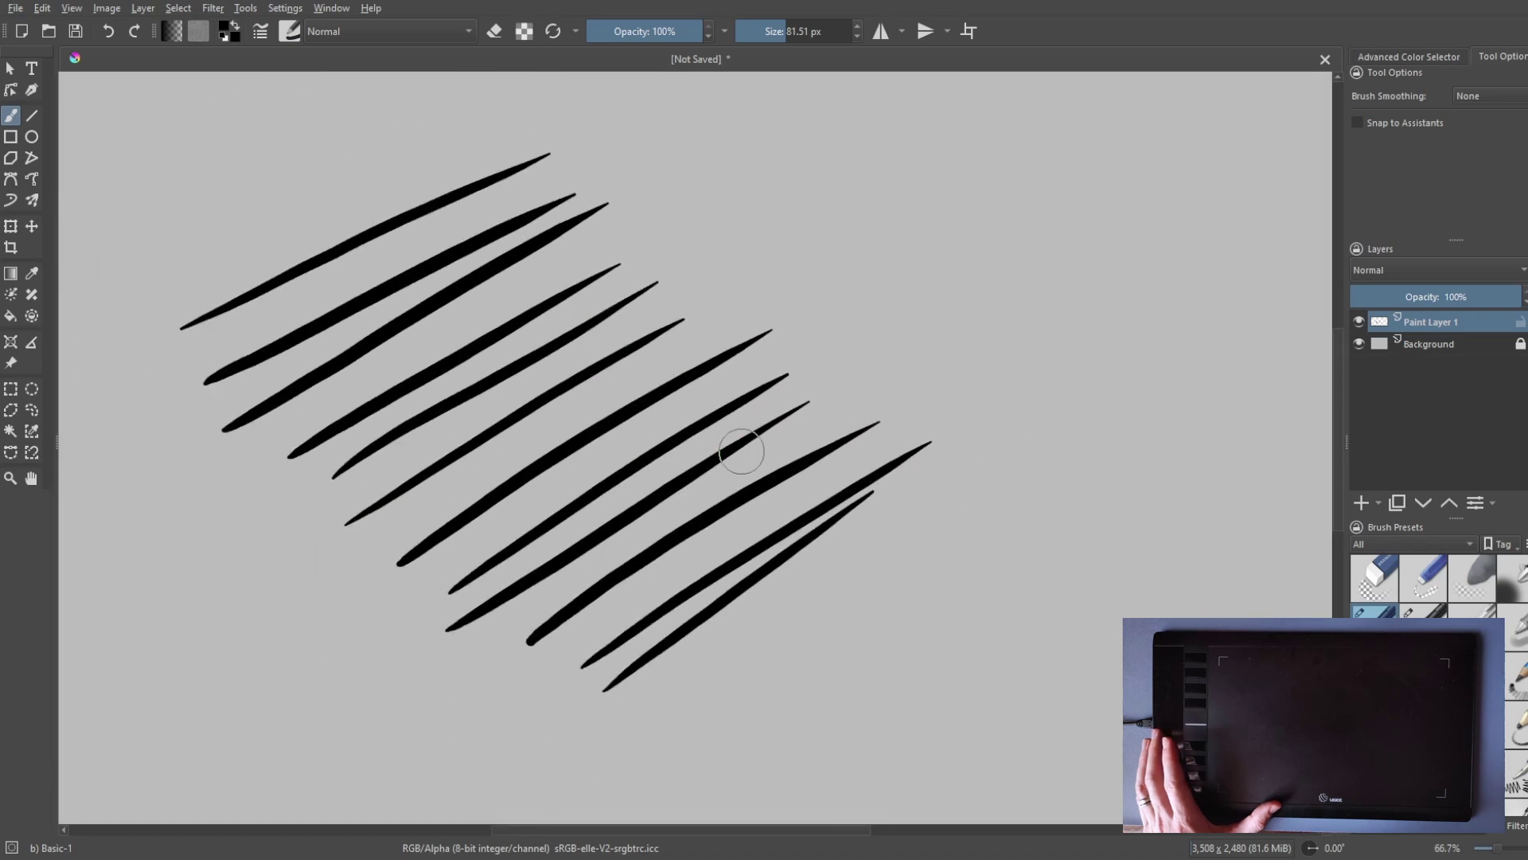
key("minus")
key("minus")
key("minus")
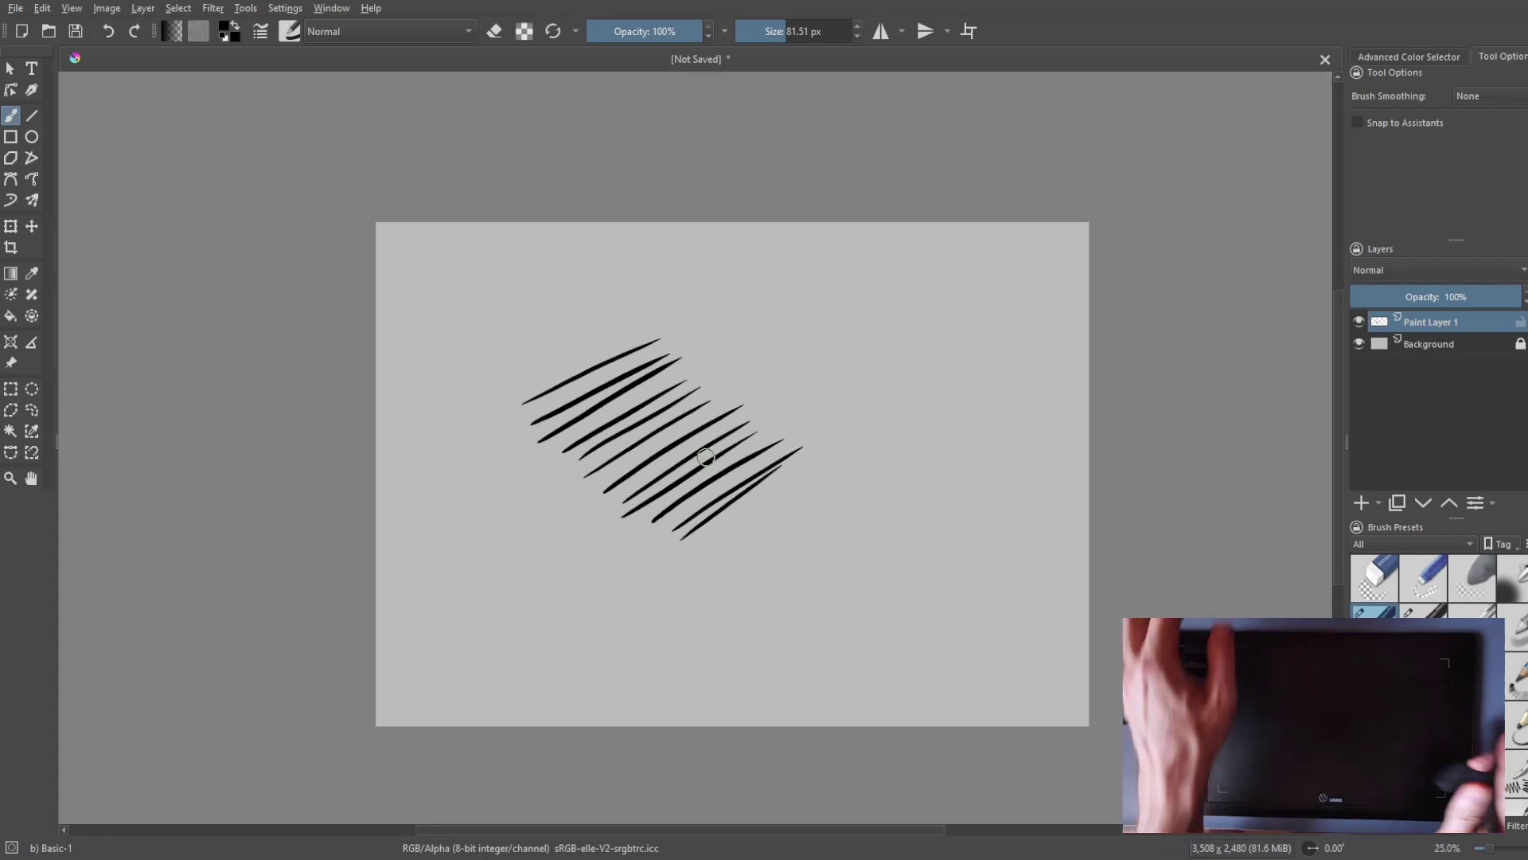
key("ctrl+z")
key("ctrl+z")
key("ctrl+z")
key("ctrl+z")
key("ctrl+z")
key("ctrl+z")
key("ctrl+z")
key("ctrl+z")
key("ctrl+z")
key("ctrl+z")
key("ctrl+z")
key("ctrl+z")
key("ctrl+z")
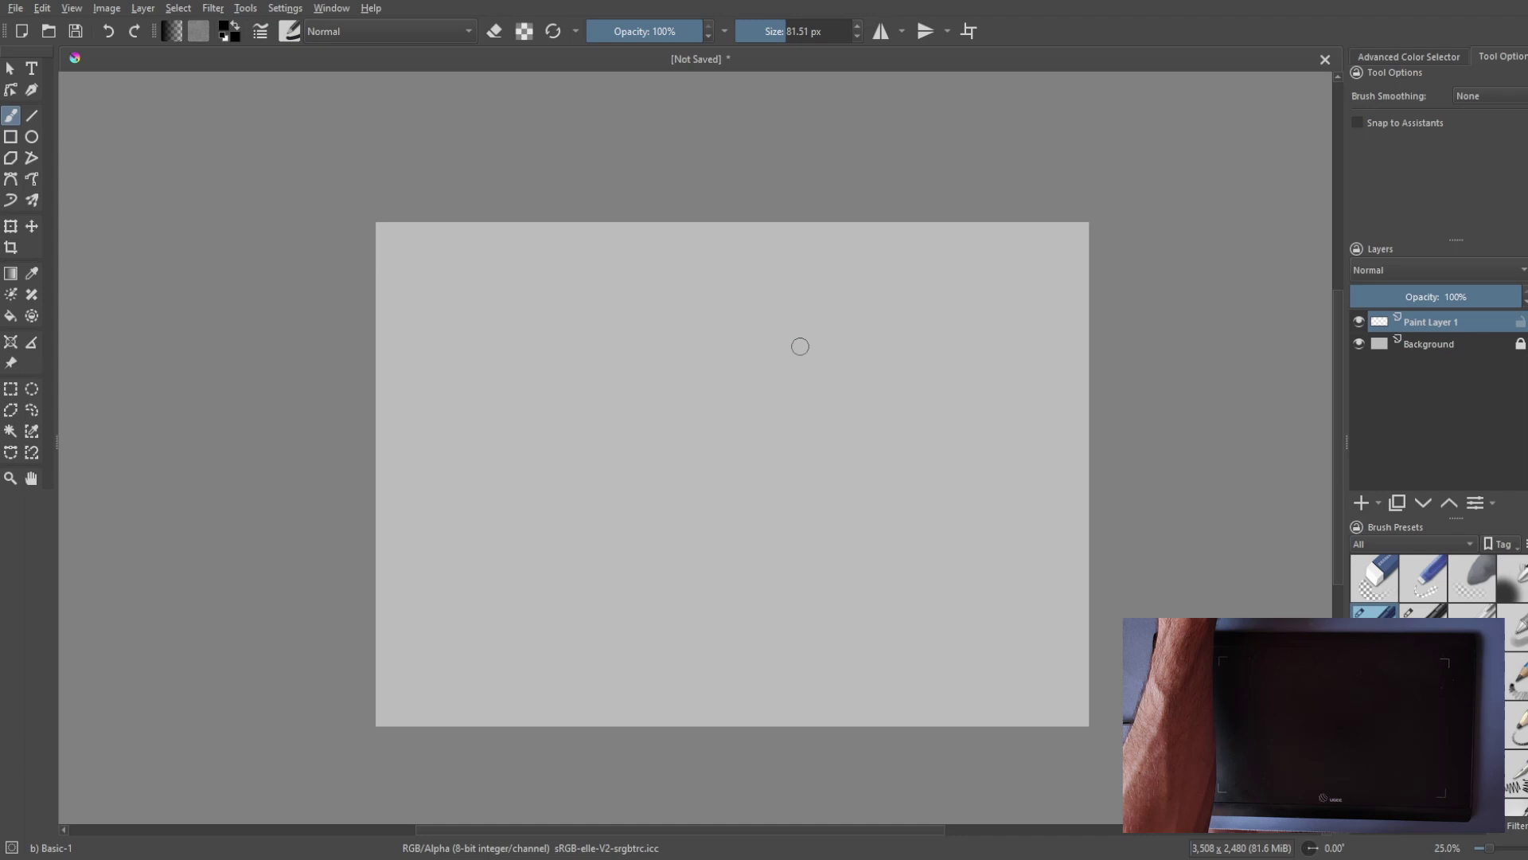
- Draw one long, thick straight stroke rising diagonally from the canvas's lower left to its upper right
key("plus")
left_click_drag(765, 504, 771, 487)
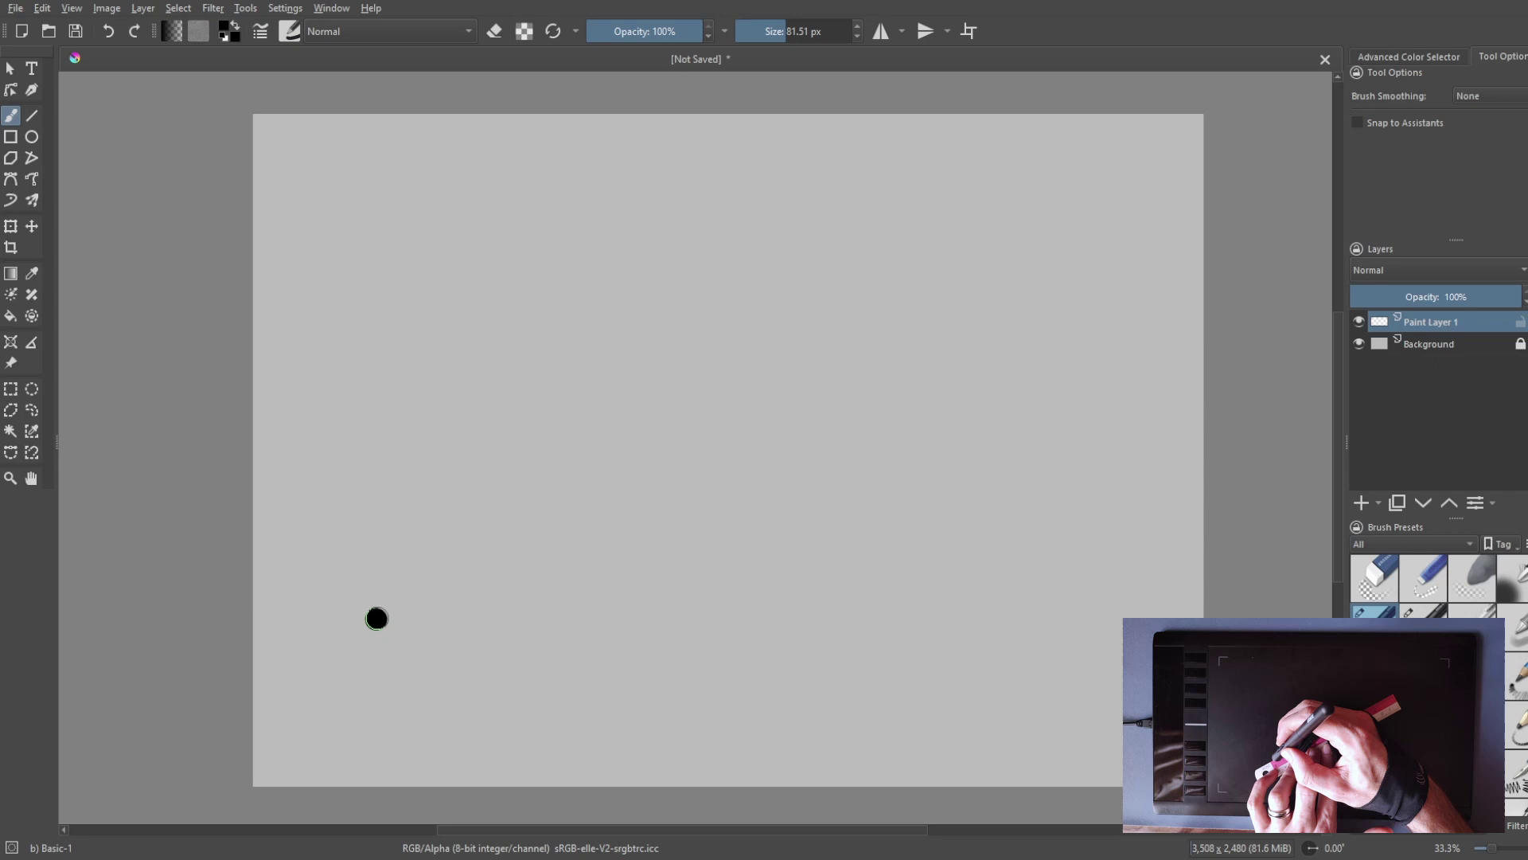
left_click_drag(384, 615, 480, 563)
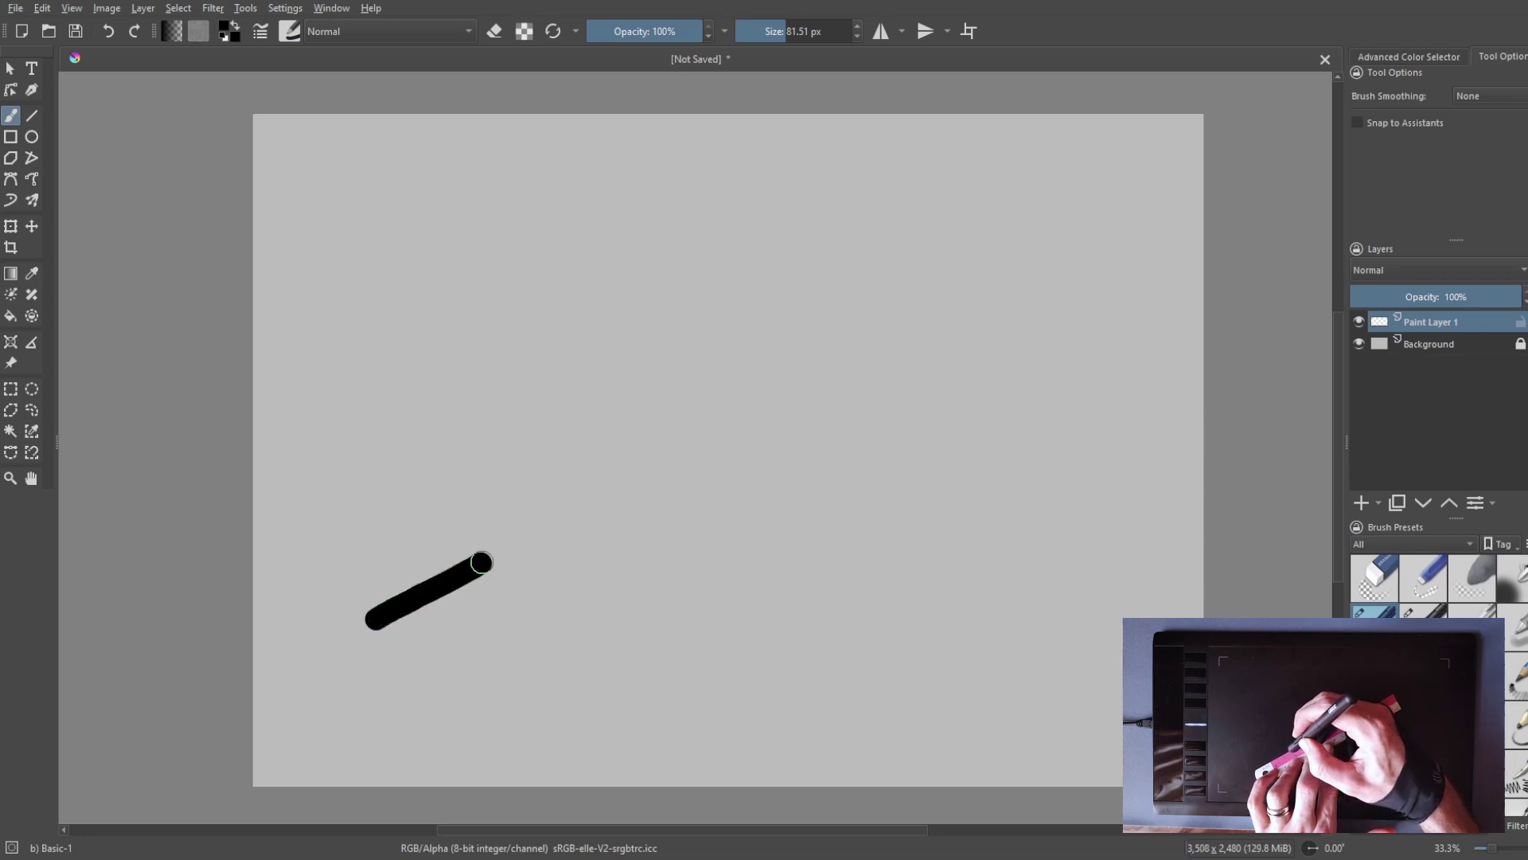
left_click_drag(573, 510, 772, 403)
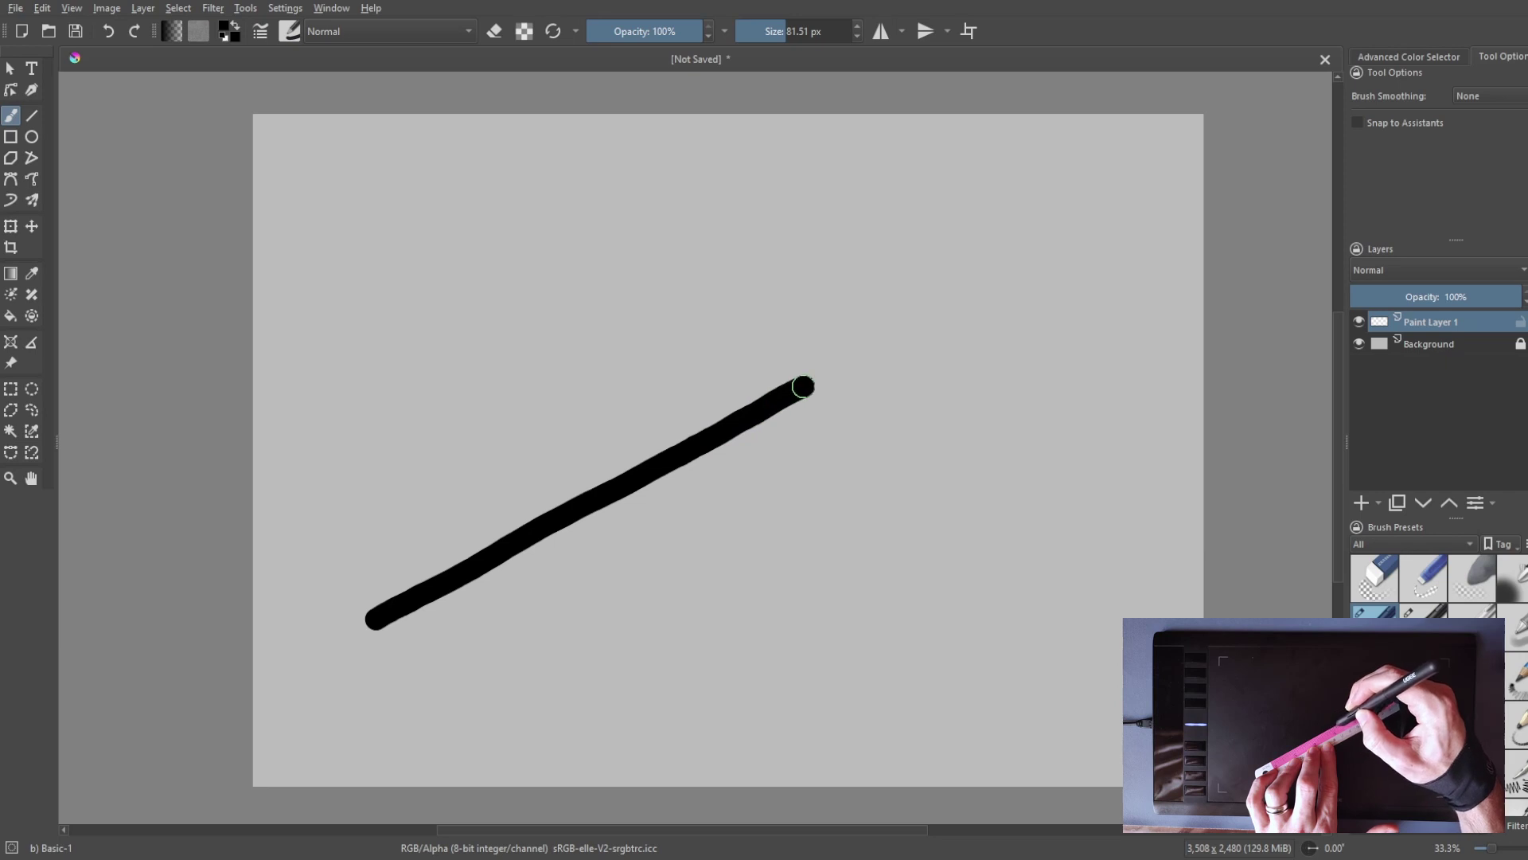
left_click_drag(843, 366, 945, 313)
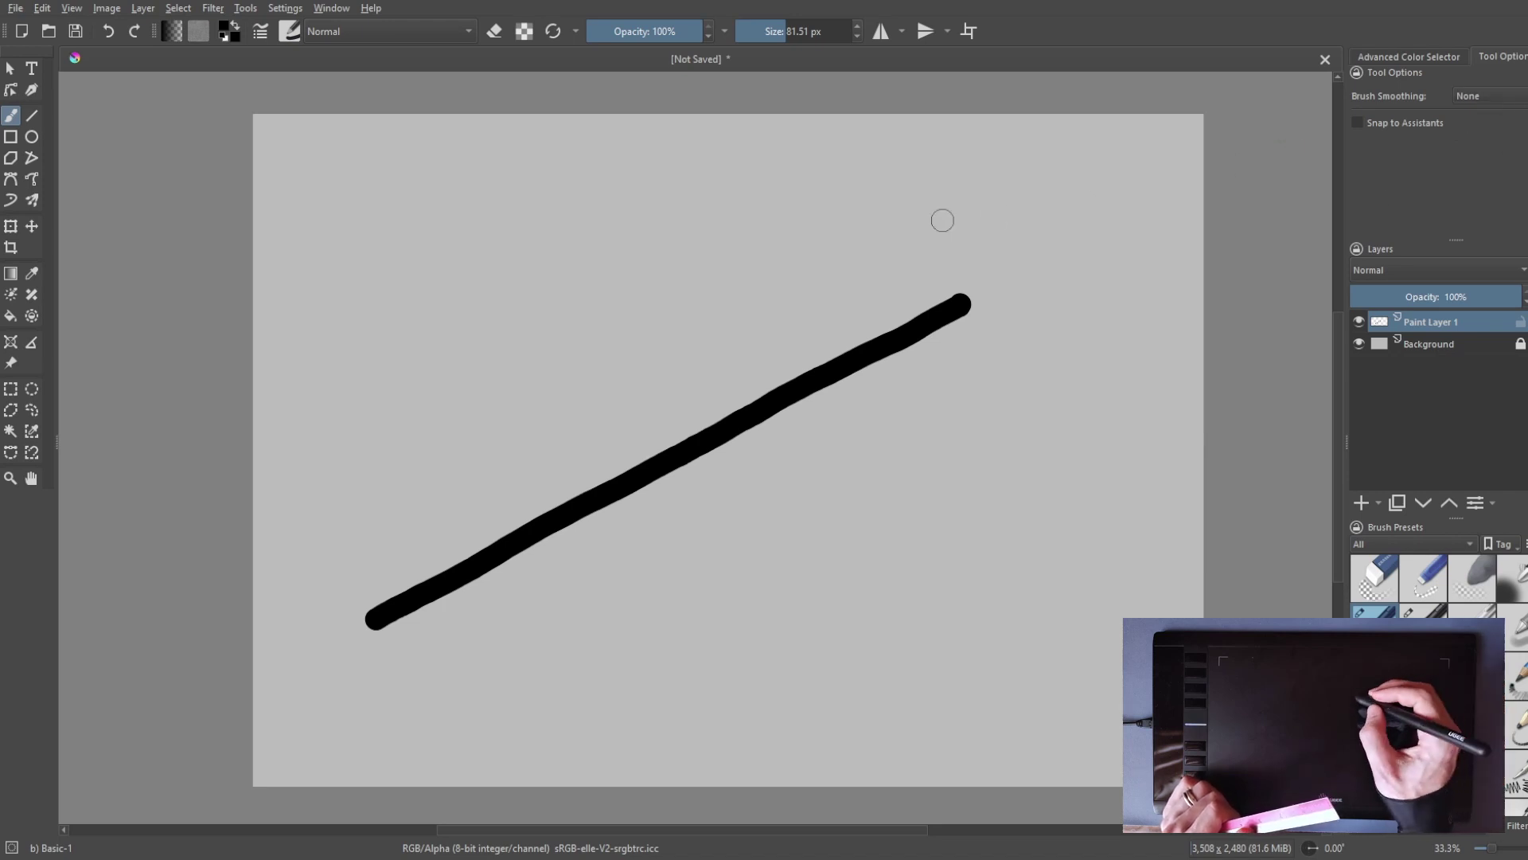
- Draw a thick wavy vertical stroke near the canvas's right edge and a short straight stroke above the long diagonal one
mouse_move(1052, 170)
left_mouse_down()
mouse_move(1095, 292)
mouse_move(1031, 473)
left_mouse_up()
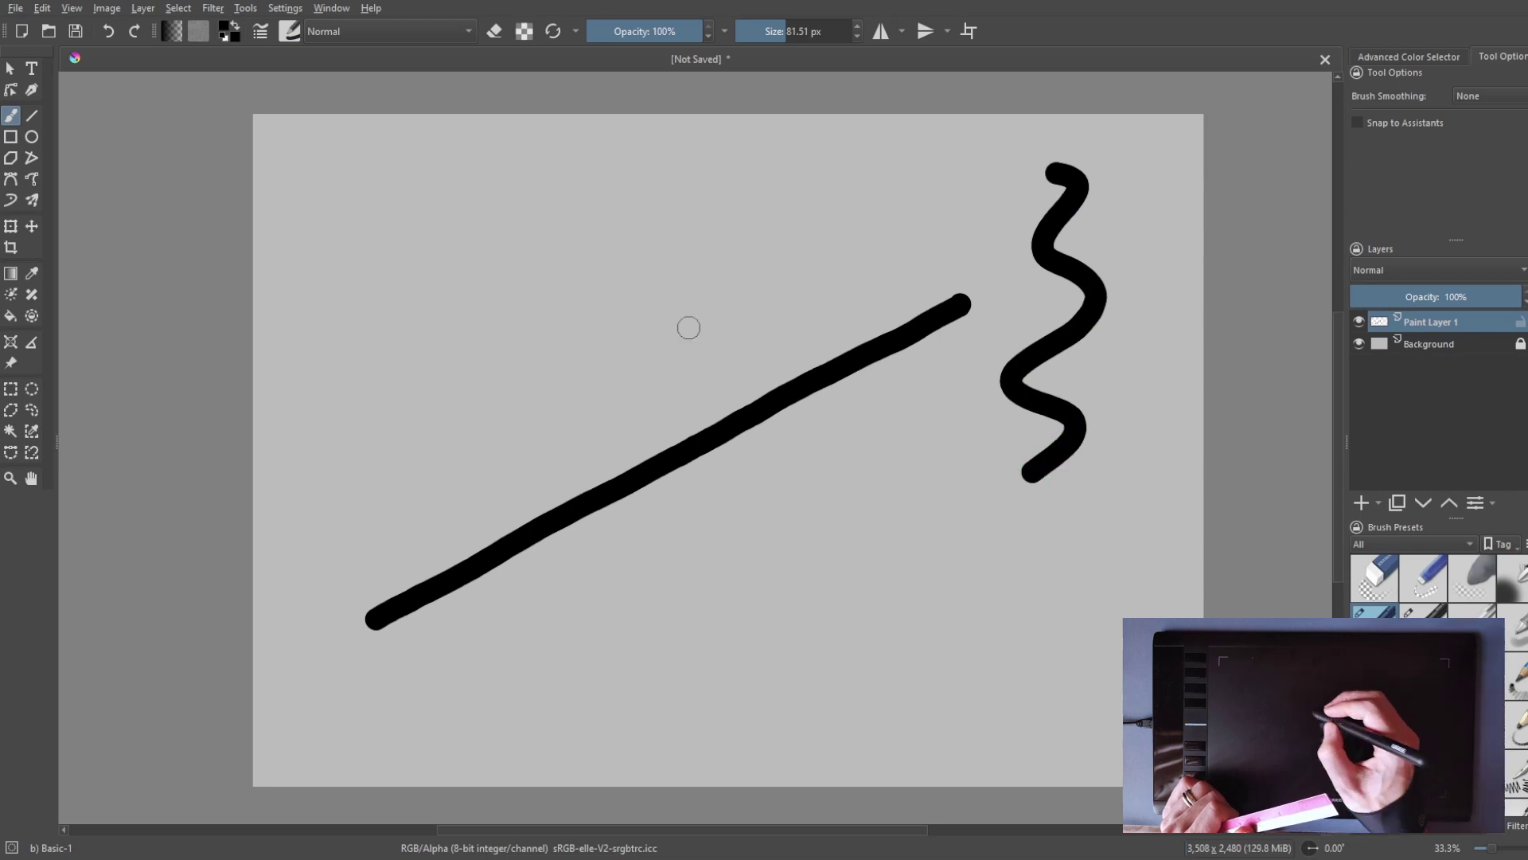
left_click_drag(544, 390, 760, 269)
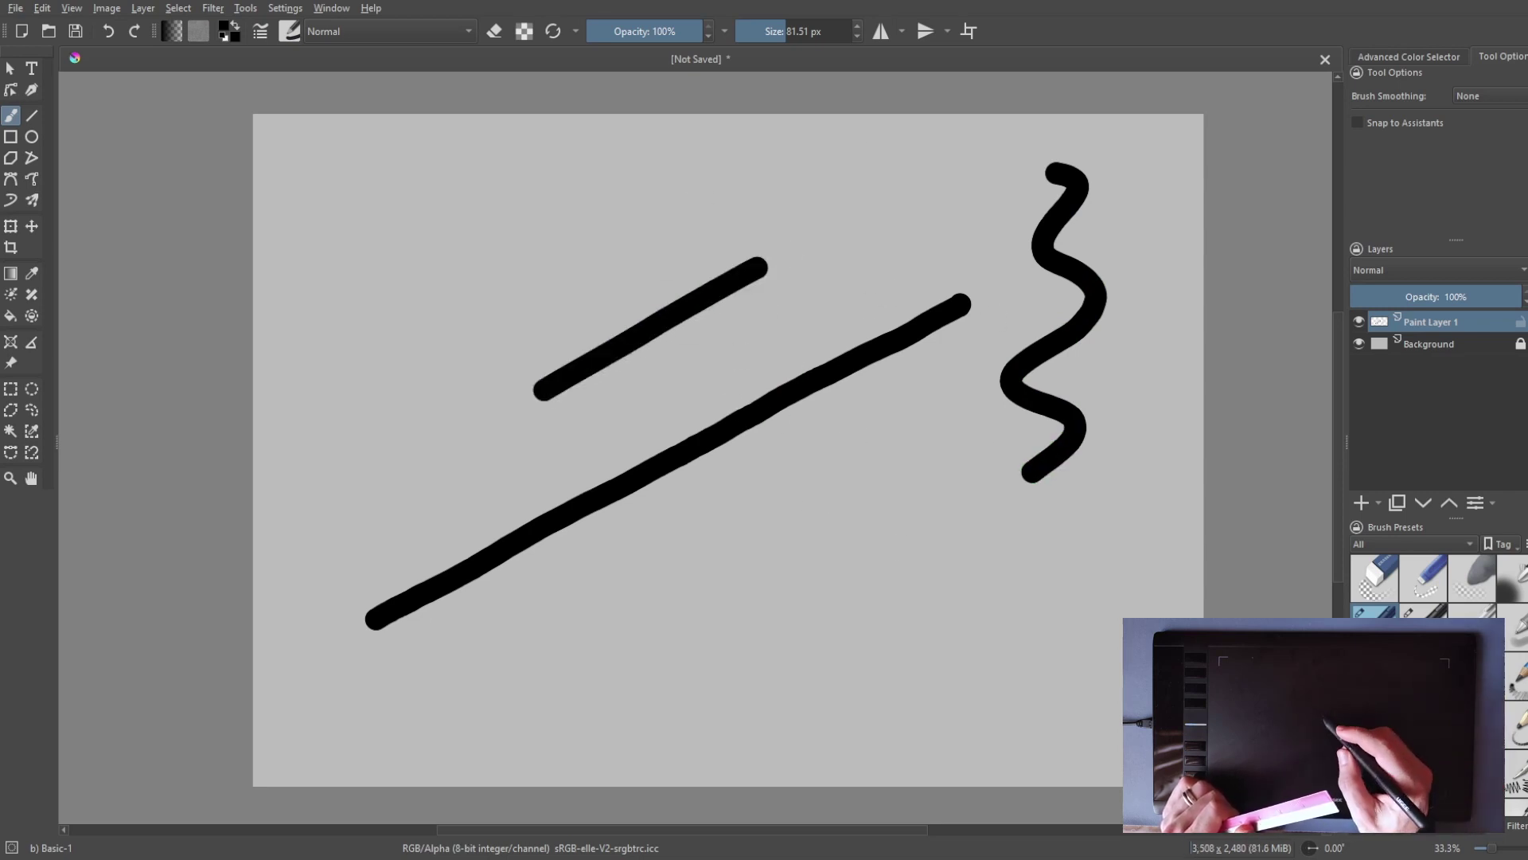
- Dab scattered full-size dots across the area below the long diagonal stroke
left_click(681, 571)
left_click(747, 544)
left_click(774, 559)
left_click(756, 627)
left_click(717, 649)
left_click(787, 638)
left_click(844, 606)
left_click(856, 562)
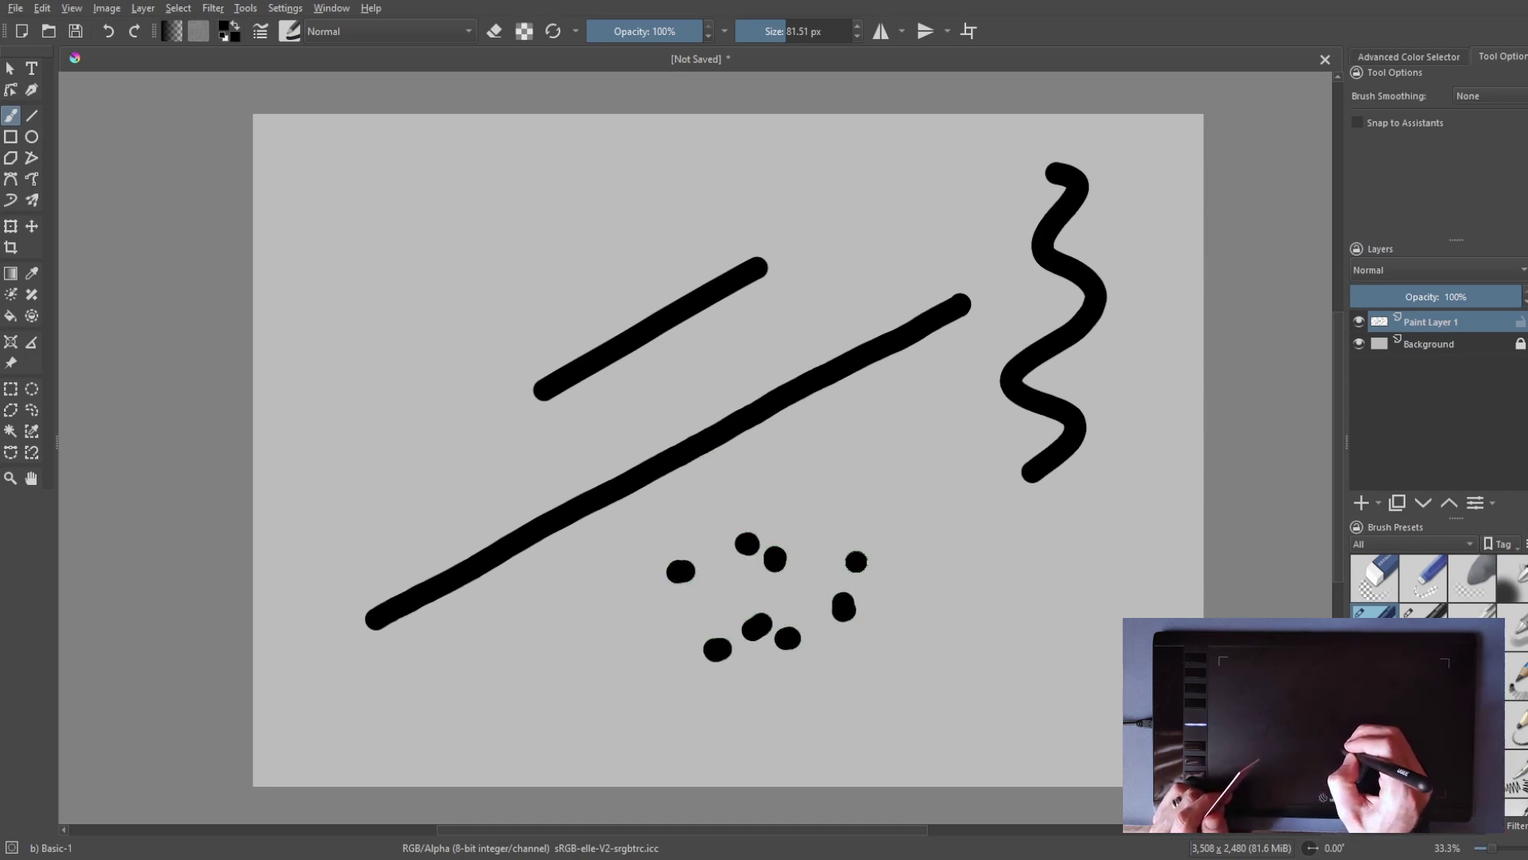
left_click(862, 528)
left_click(922, 538)
left_click(917, 587)
left_click(879, 624)
left_click(962, 633)
left_click(996, 592)
left_click(1029, 560)
left_click(1051, 560)
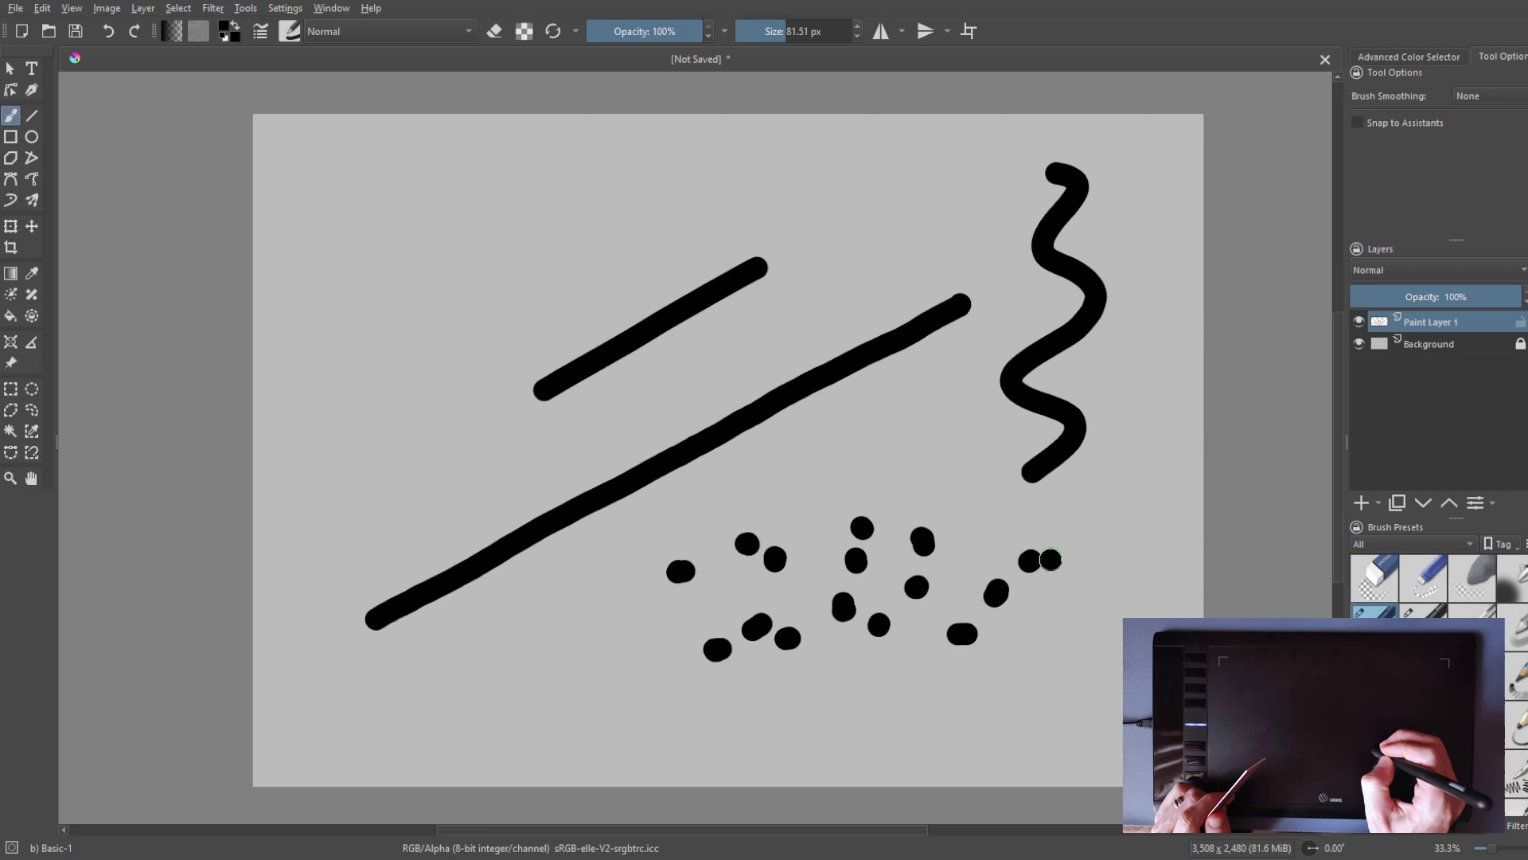
left_click(1078, 578)
- Dab a closely spaced, winding chain of dots below the wavy vertical stroke
left_click(1029, 620)
left_click(1052, 627)
left_click(1074, 620)
left_click(1096, 601)
left_click(1112, 585)
left_click(1131, 557)
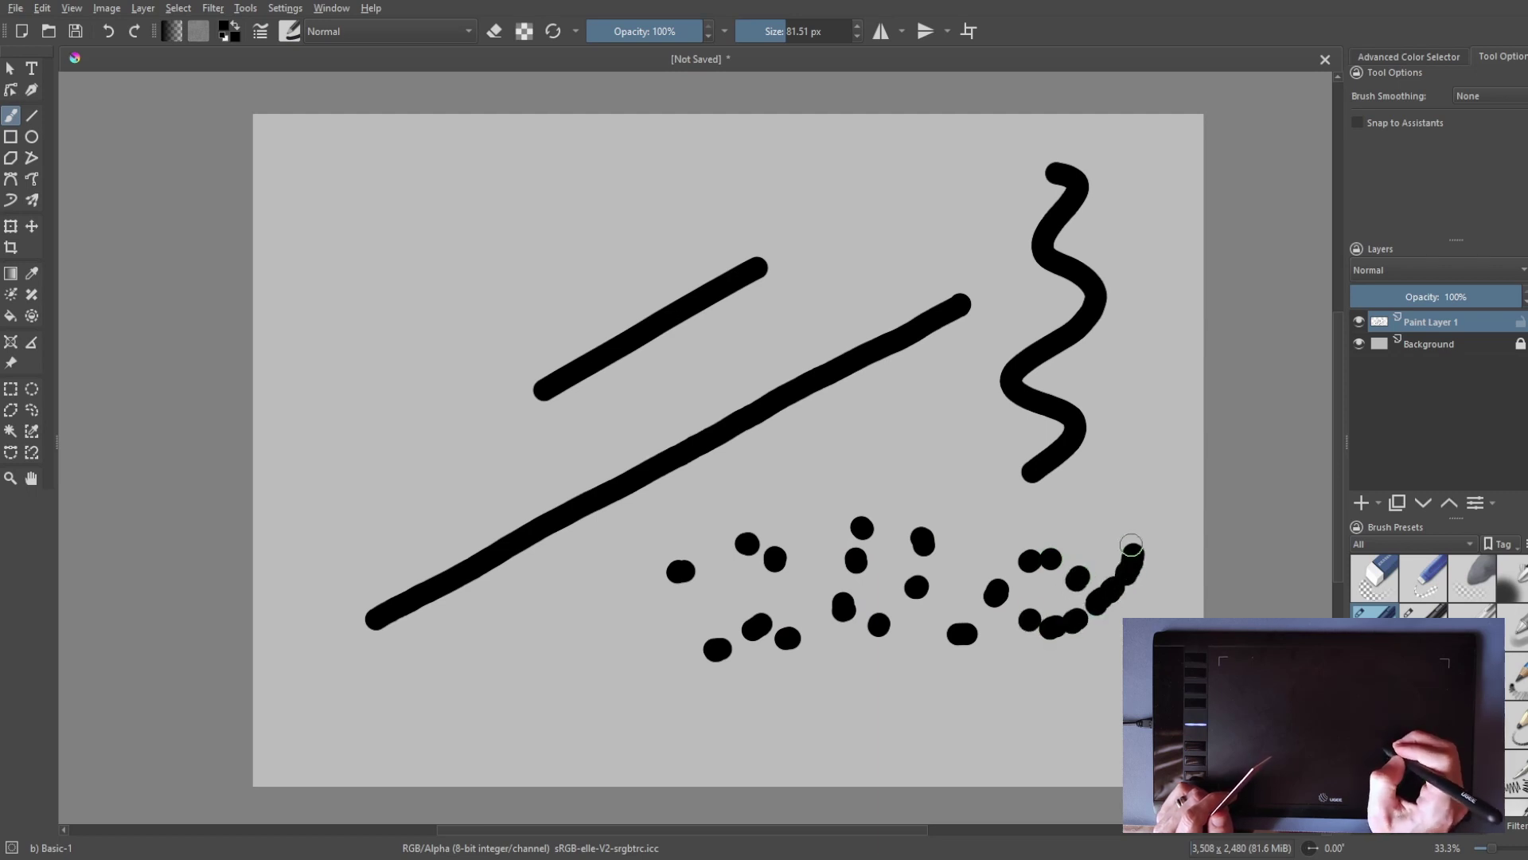
left_click(1125, 537)
left_click(1102, 527)
left_click(1083, 532)
left_click(1064, 535)
left_click(1038, 522)
left_click(1038, 507)
left_click(1063, 503)
left_click(1090, 504)
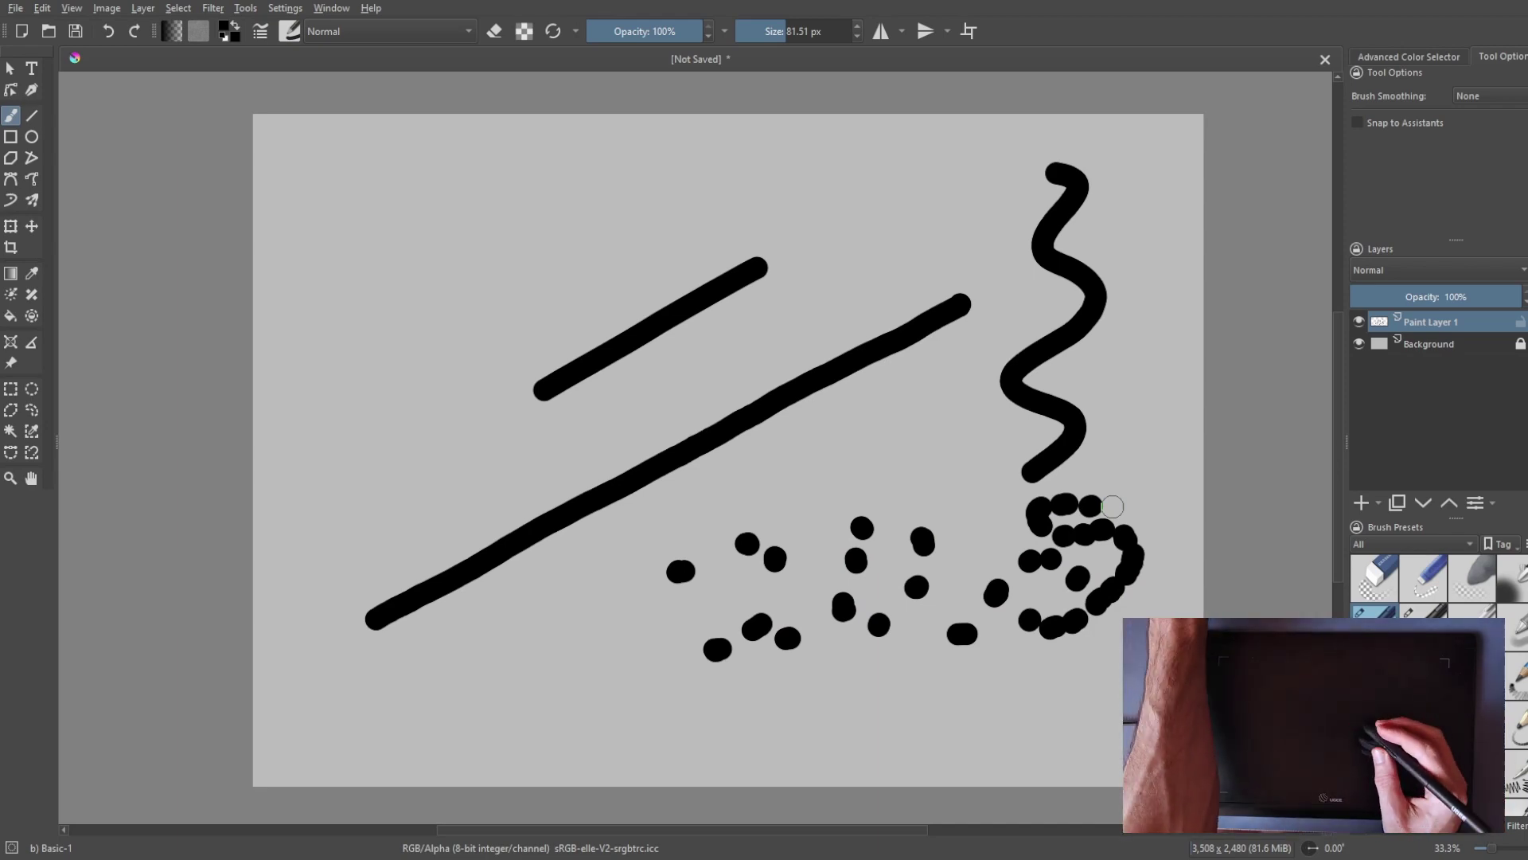
- Undo the most recent dots of the winding chain
key("ctrl+z")
key("ctrl+z")
key("ctrl+z")
key("ctrl+z")
key("ctrl+z")
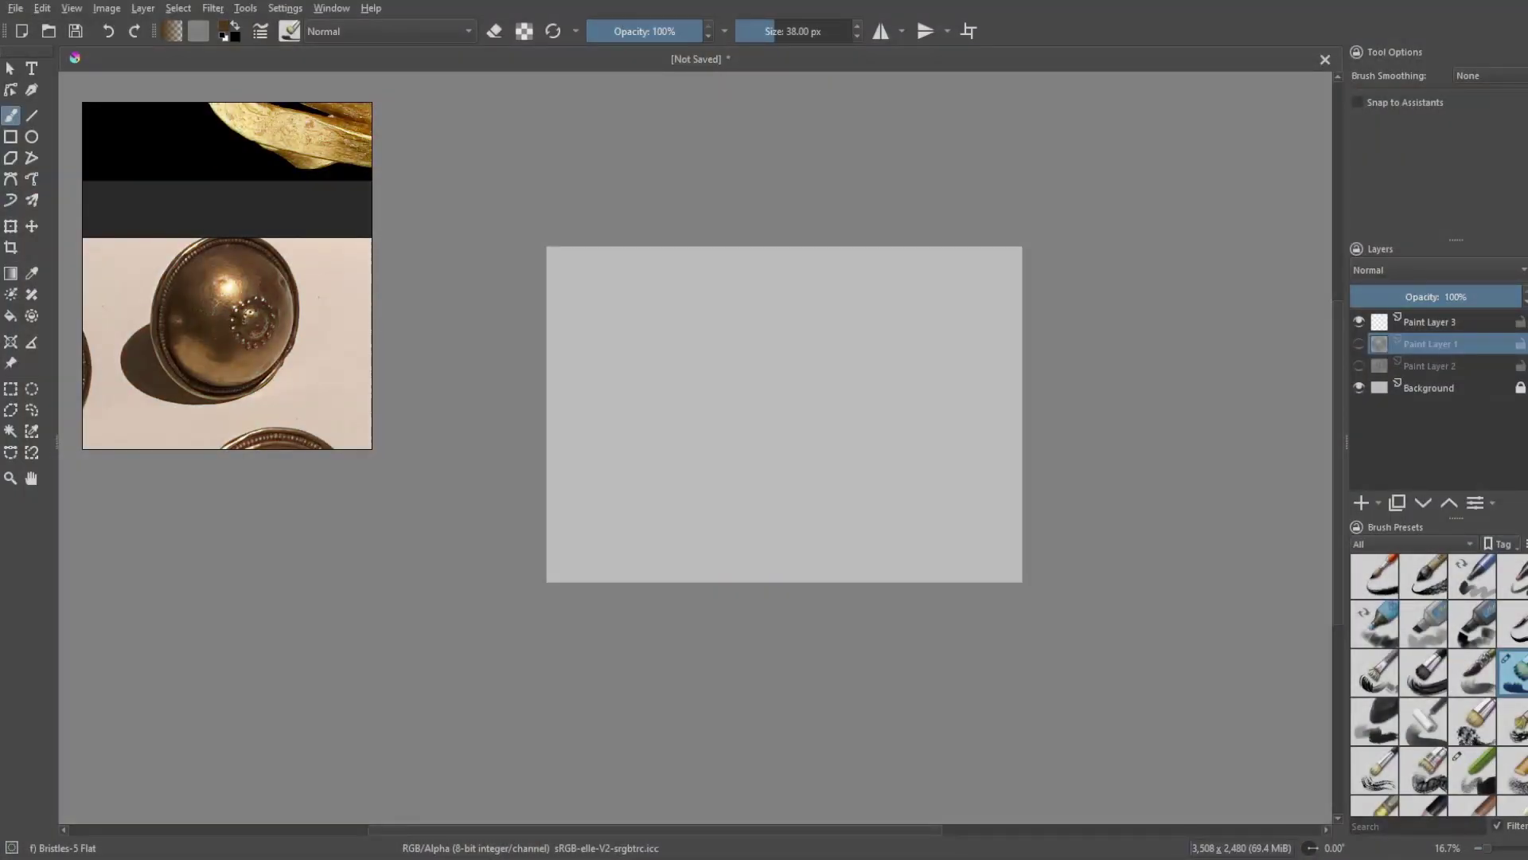
- On Paint Layer 3, make a circular selection about 1684 px in diameter in the middle of the canvas
scroll(707, 398, "up", 3)
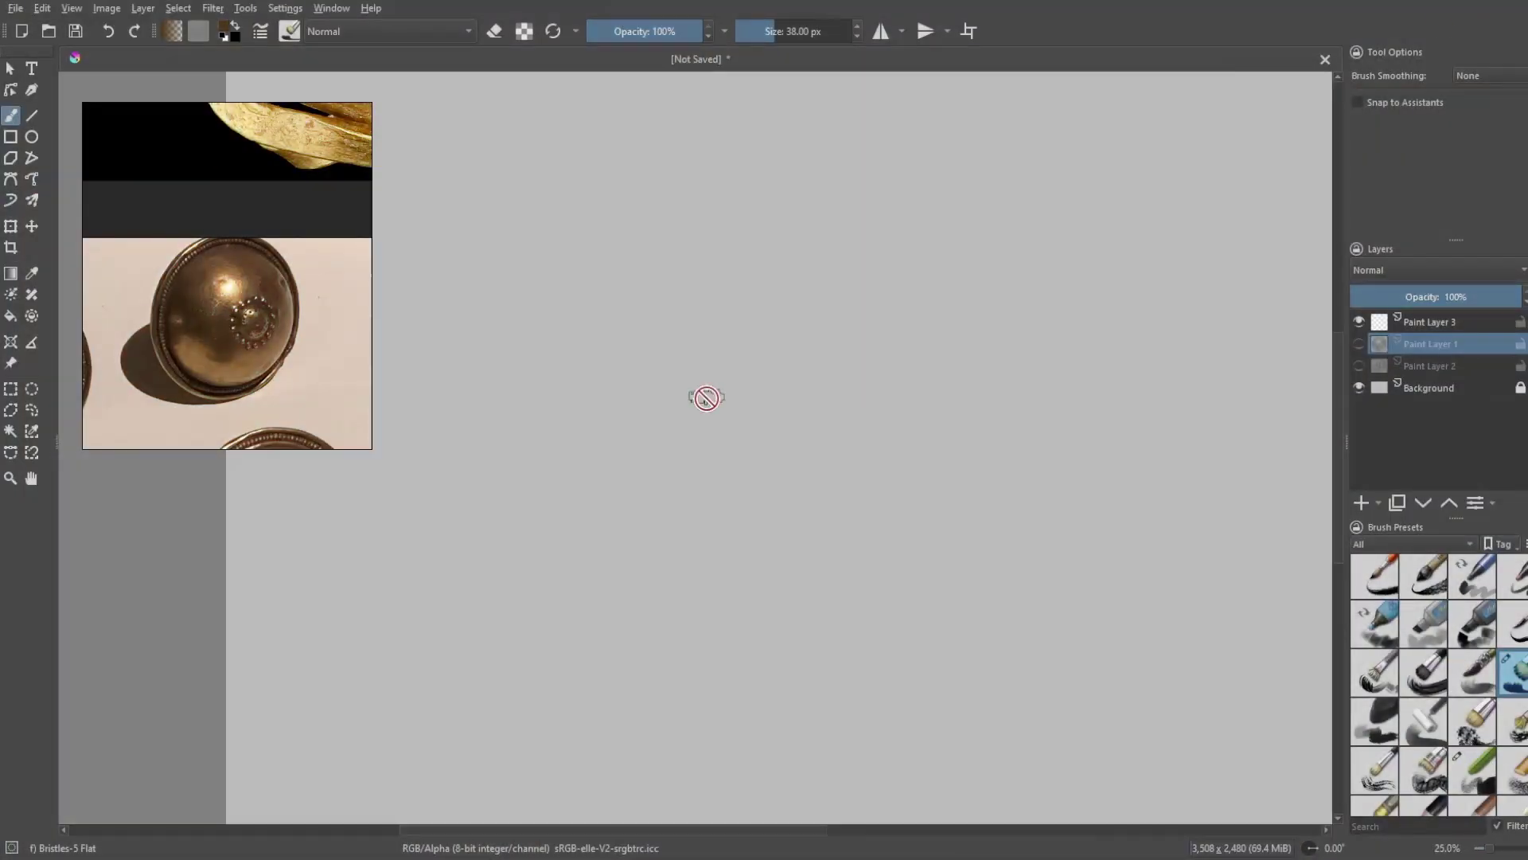
scroll(683, 394, "down", 2)
left_click(1406, 322)
left_click(31, 389)
left_click_drag(611, 250, 954, 591)
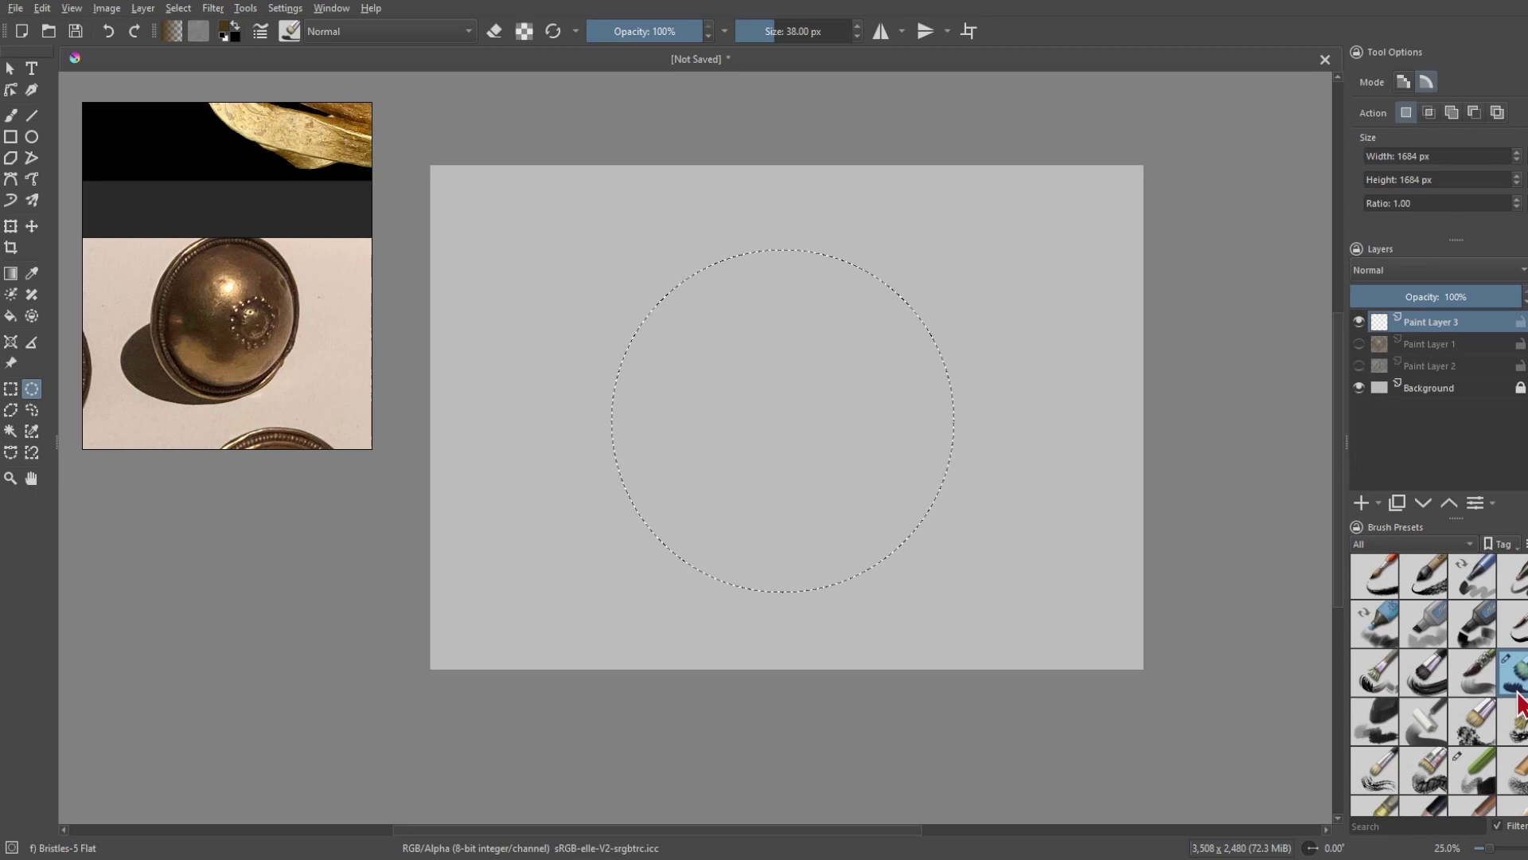
- Choose the Chalk Grainy preset for freehand painting and enlarge the brush to 246 px
scroll(1433, 677, "down", 3)
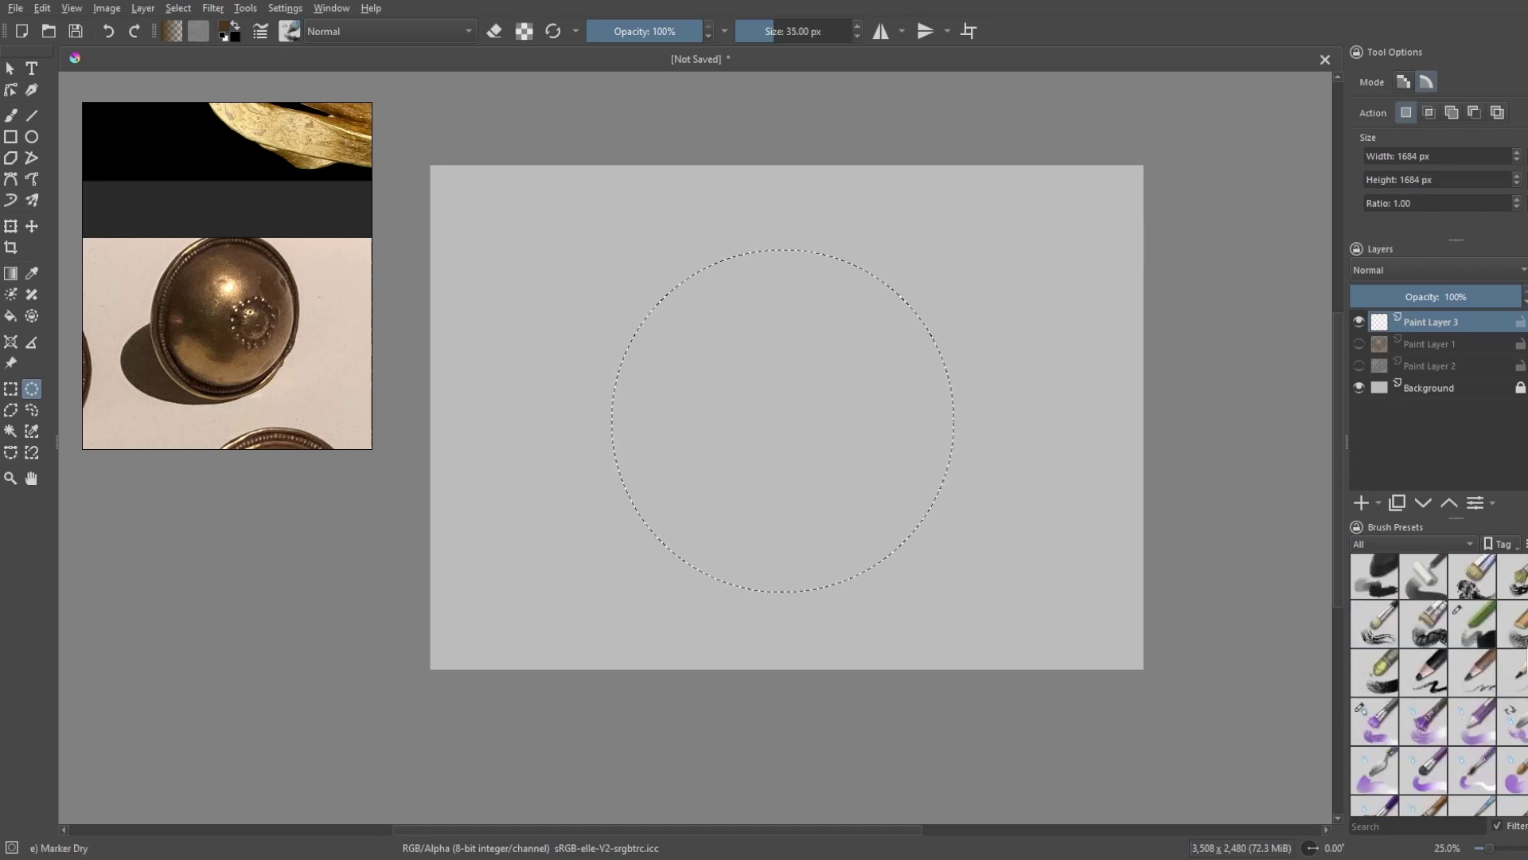
left_click(1512, 623)
left_click(14, 118)
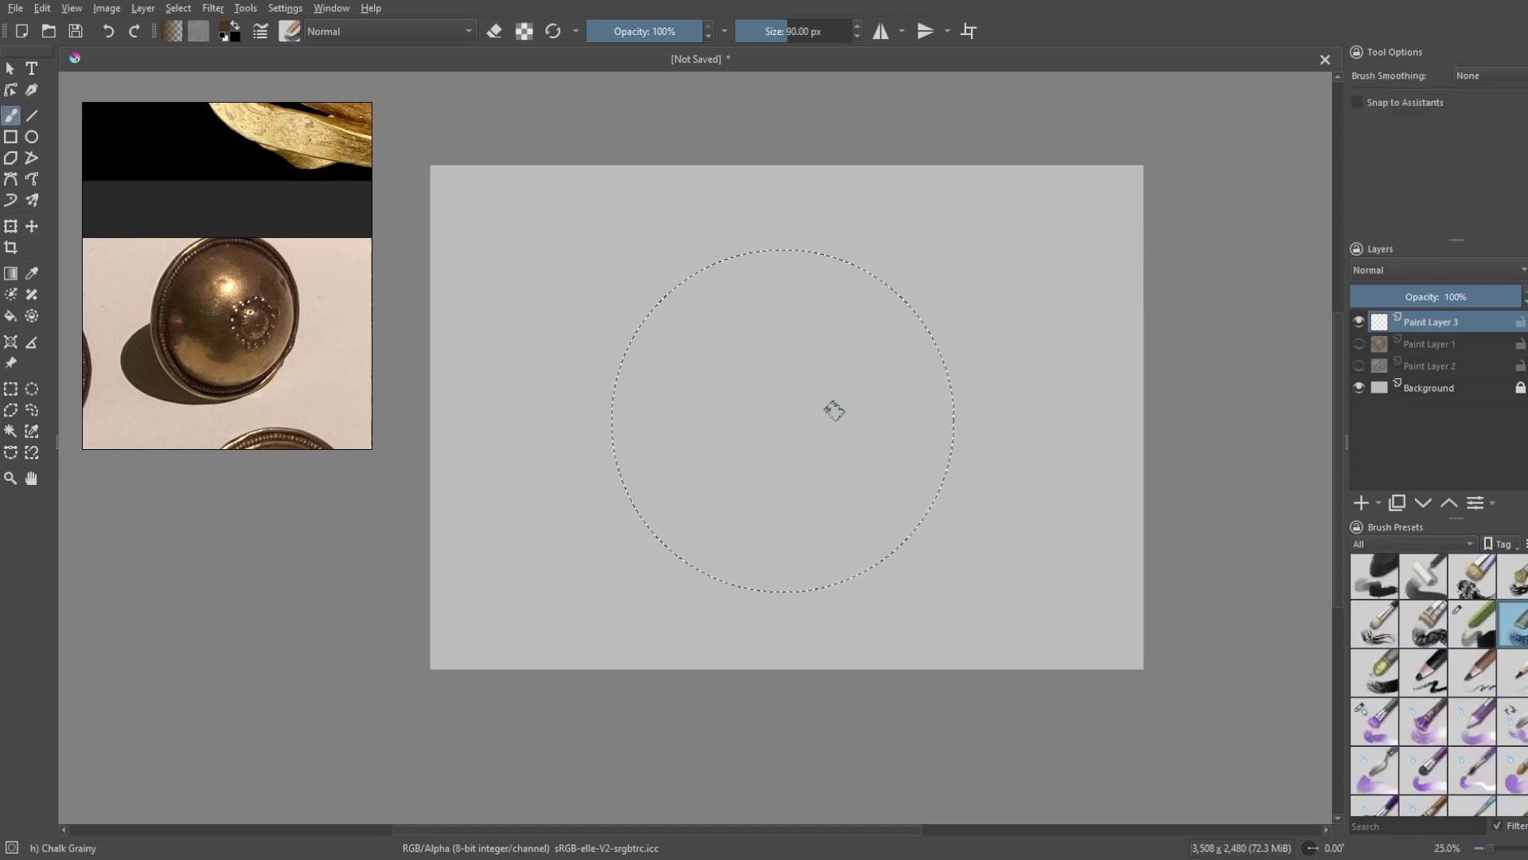
key("bracketright")
key("bracketright")
key("bracketright")
key("bracketright")
key("bracketright")
key("bracketright")
key("bracketright")
key("bracketright")
key("bracketright")
key("bracketright")
key("bracketright")
key("bracketright")
key("bracketright")
key("bracketright")
key("bracketright")
- Fill the circular selection with broad brown strokes as the sphere's base colour
left_click_drag(820, 438, 1009, 289)
mouse_move(924, 350)
left_mouse_down()
mouse_move(759, 498)
mouse_move(661, 326)
mouse_move(696, 587)
mouse_move(641, 515)
left_mouse_up()
left_click_drag(924, 374, 692, 518)
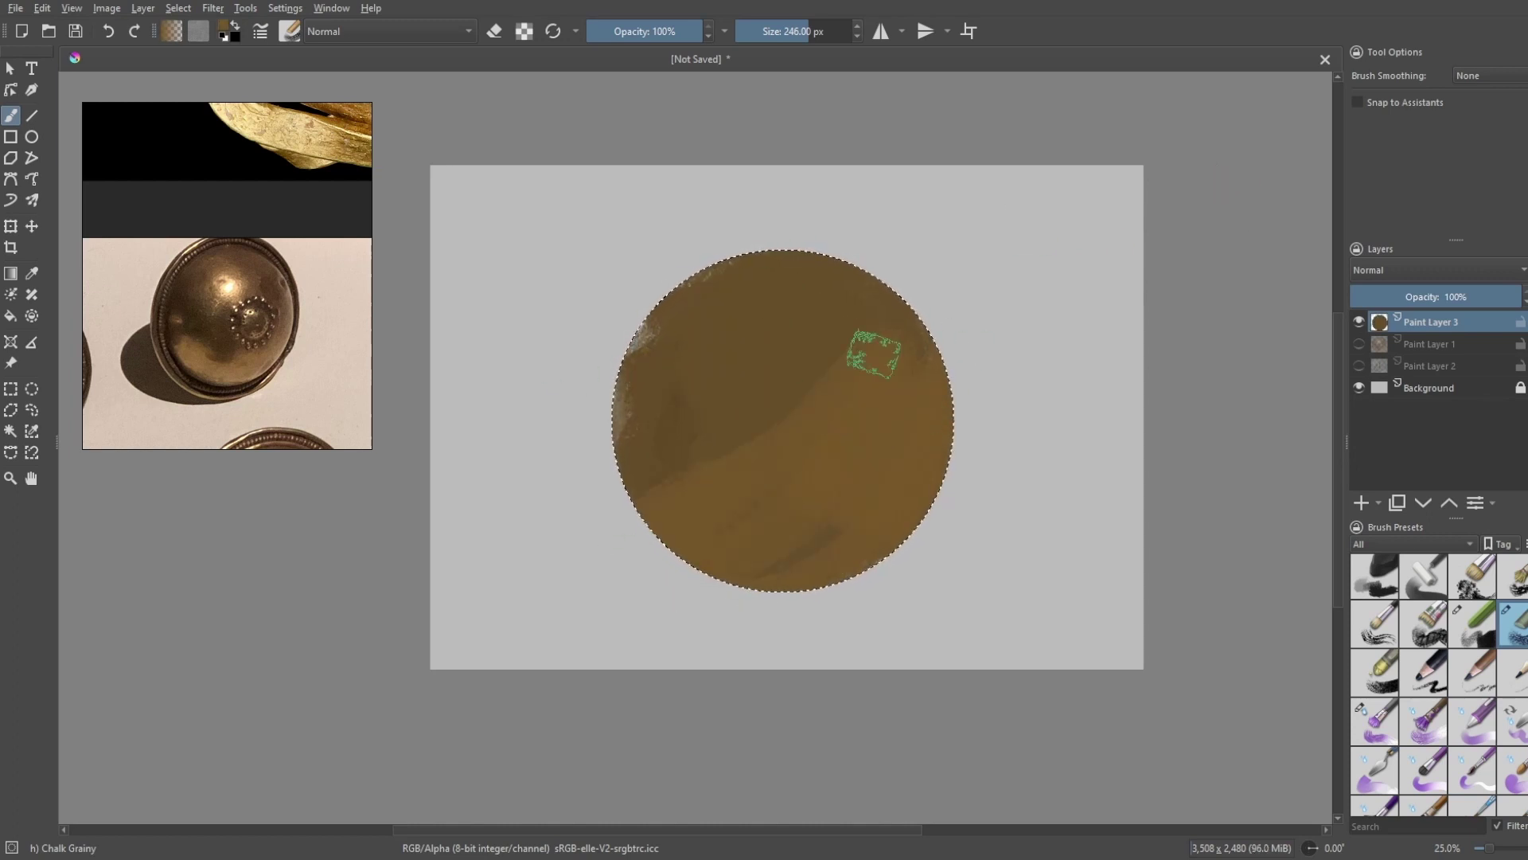
left_click_drag(873, 355, 702, 291)
left_click_drag(840, 442, 907, 334)
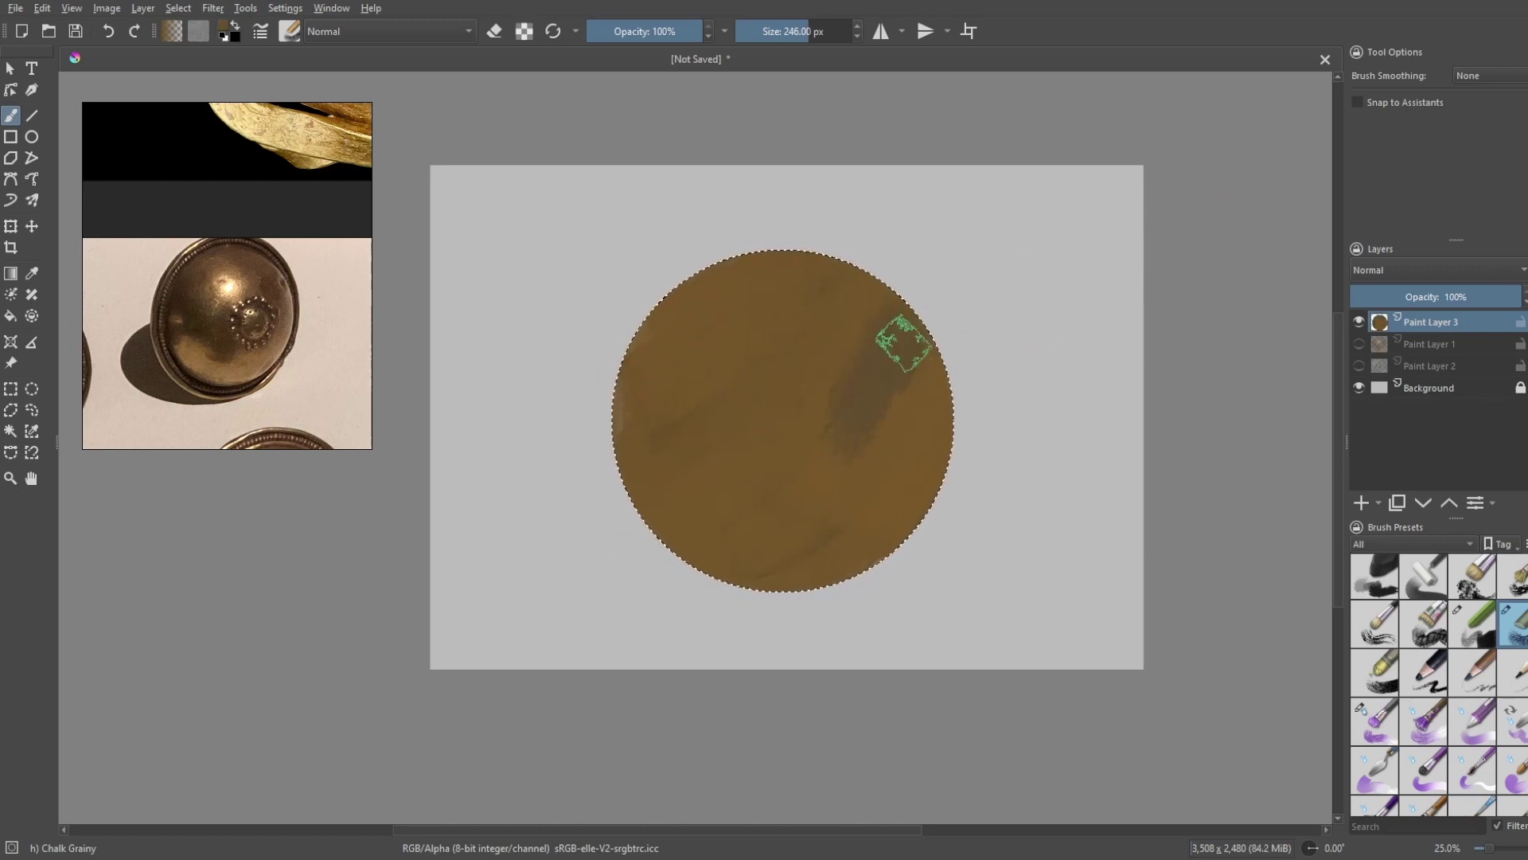
- Block in a dark diagonal shadow band across the sphere and a lighter golden area at its upper left
mouse_move(863, 416)
left_mouse_down()
mouse_move(894, 324)
mouse_move(641, 539)
mouse_move(843, 409)
mouse_move(655, 480)
mouse_move(633, 374)
left_mouse_up()
left_click(1222, 179)
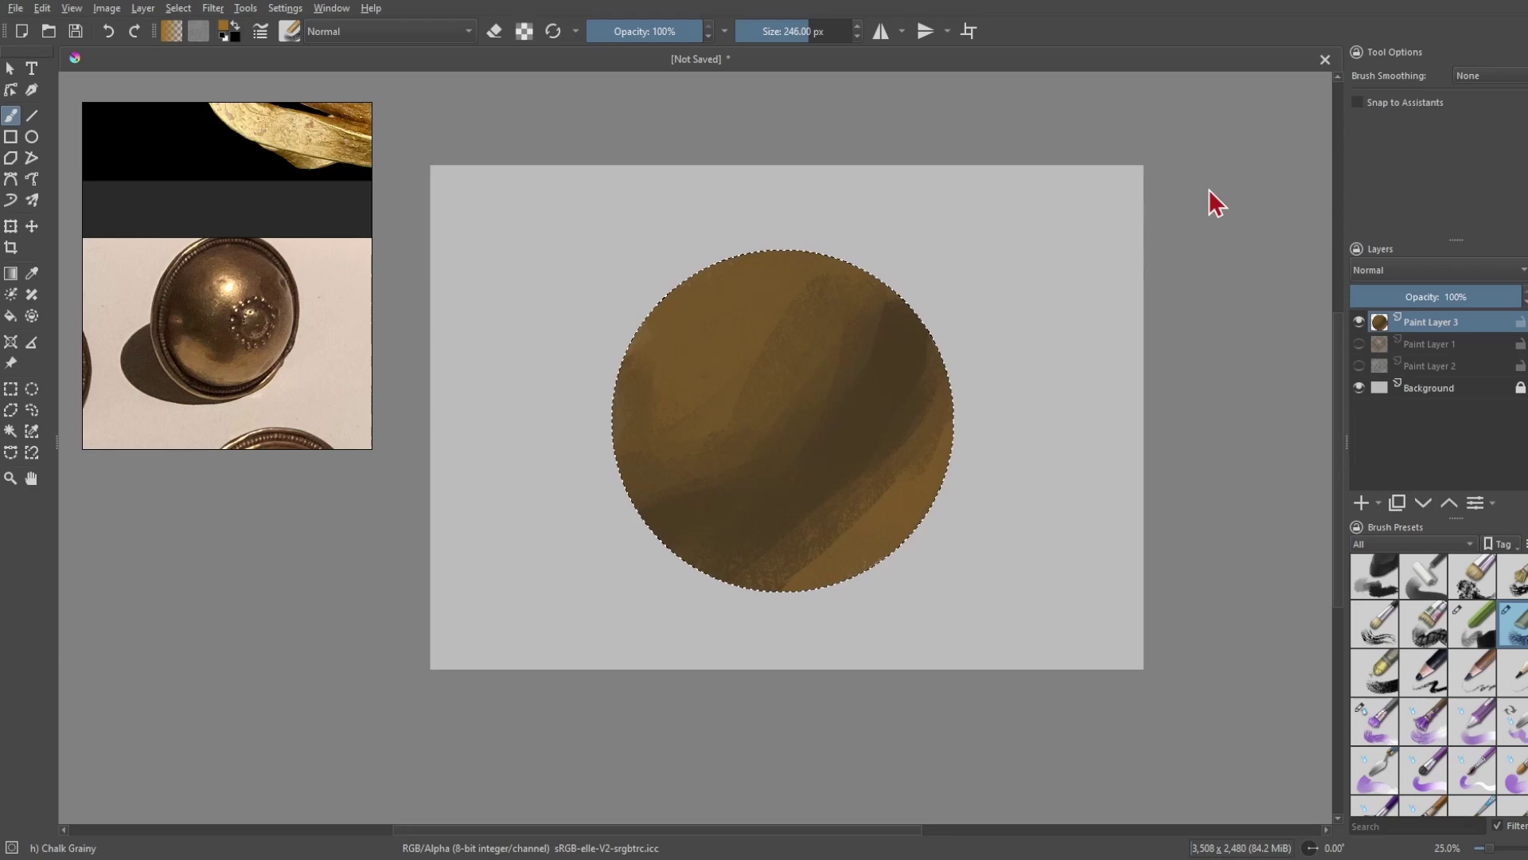
mouse_move(737, 287)
left_mouse_down()
mouse_move(708, 414)
mouse_move(694, 366)
mouse_move(754, 358)
left_mouse_up()
left_click(1223, 177)
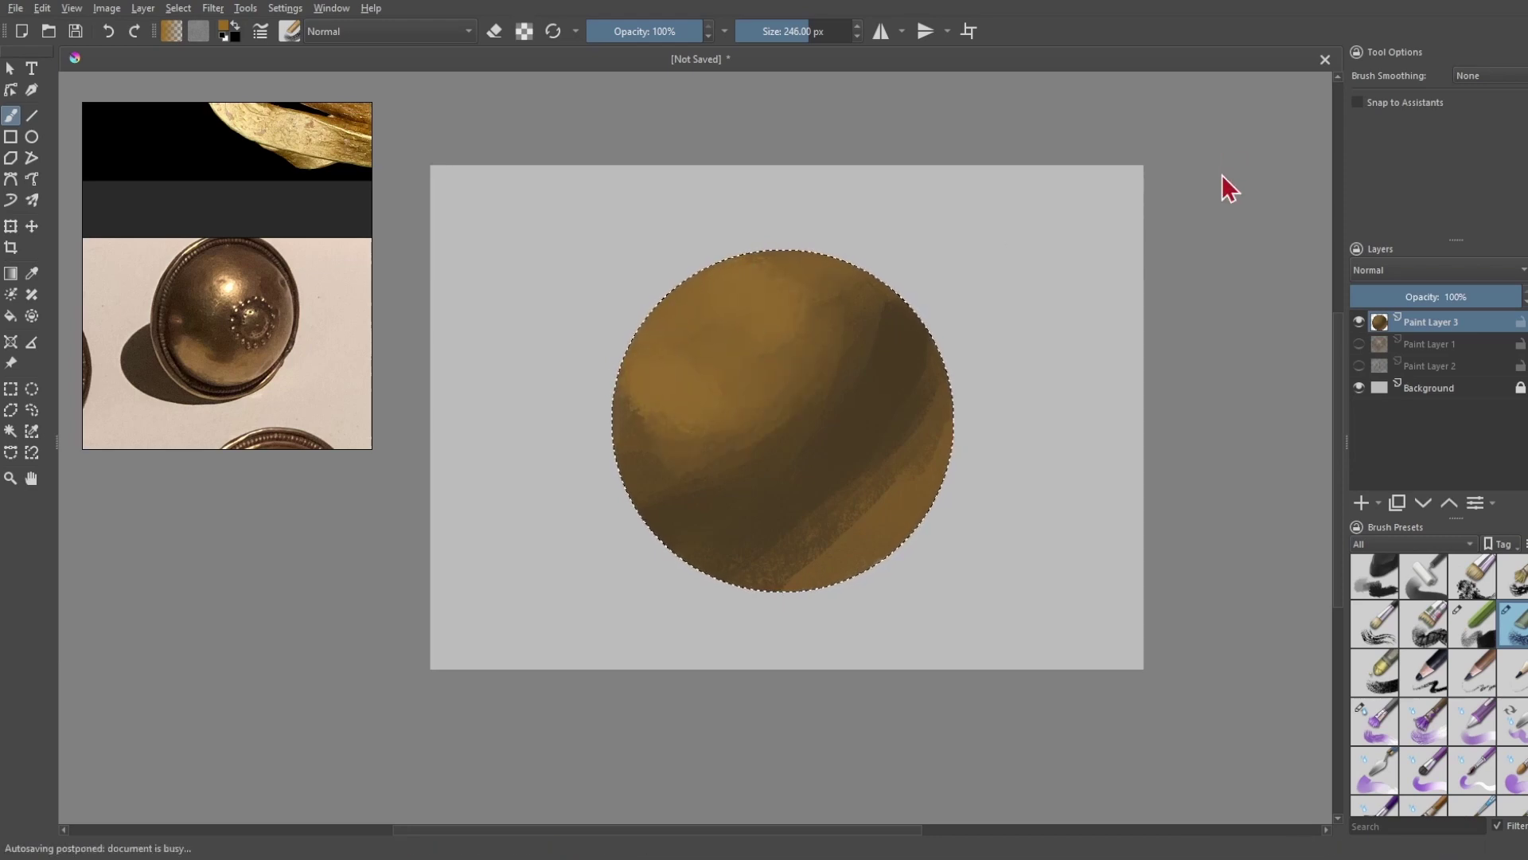
- Brush warm orange-brown along the shadow band's upper edge and lighter ochre along the sphere's lower-right rim
mouse_move(855, 356)
left_mouse_down()
mouse_move(747, 441)
mouse_move(800, 411)
mouse_move(649, 460)
left_mouse_up()
mouse_move(912, 480)
left_mouse_down()
mouse_move(866, 484)
mouse_move(921, 518)
mouse_move(965, 443)
mouse_move(867, 552)
left_mouse_up()
left_click(670, 494, "ctrl")
left_click_drag(776, 448, 867, 447, "shift")
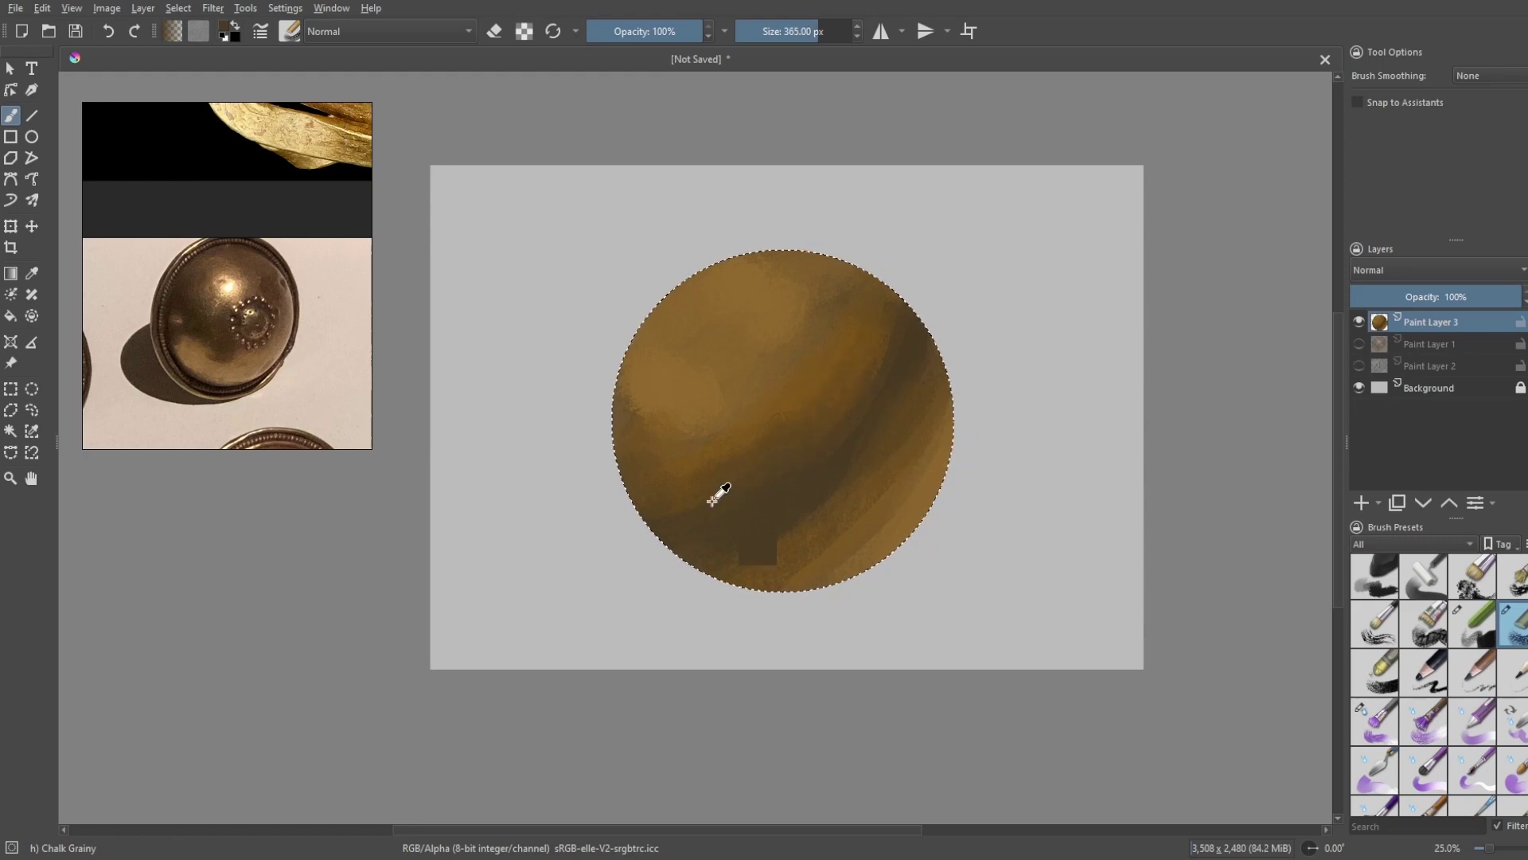
- Blend olive tones into the sphere's left middle and greyish brown towards its right edge, returning the brush to 246 px
left_click(667, 400, "ctrl")
mouse_move(630, 457)
left_mouse_down()
mouse_move(733, 415)
mouse_move(719, 423)
left_mouse_up()
left_click(1222, 247)
mouse_move(833, 347)
left_mouse_down()
mouse_move(910, 407)
mouse_move(935, 388)
mouse_move(971, 433)
left_mouse_up()
left_click_drag(863, 295, 836, 323)
key("bracketleft")
key("bracketleft")
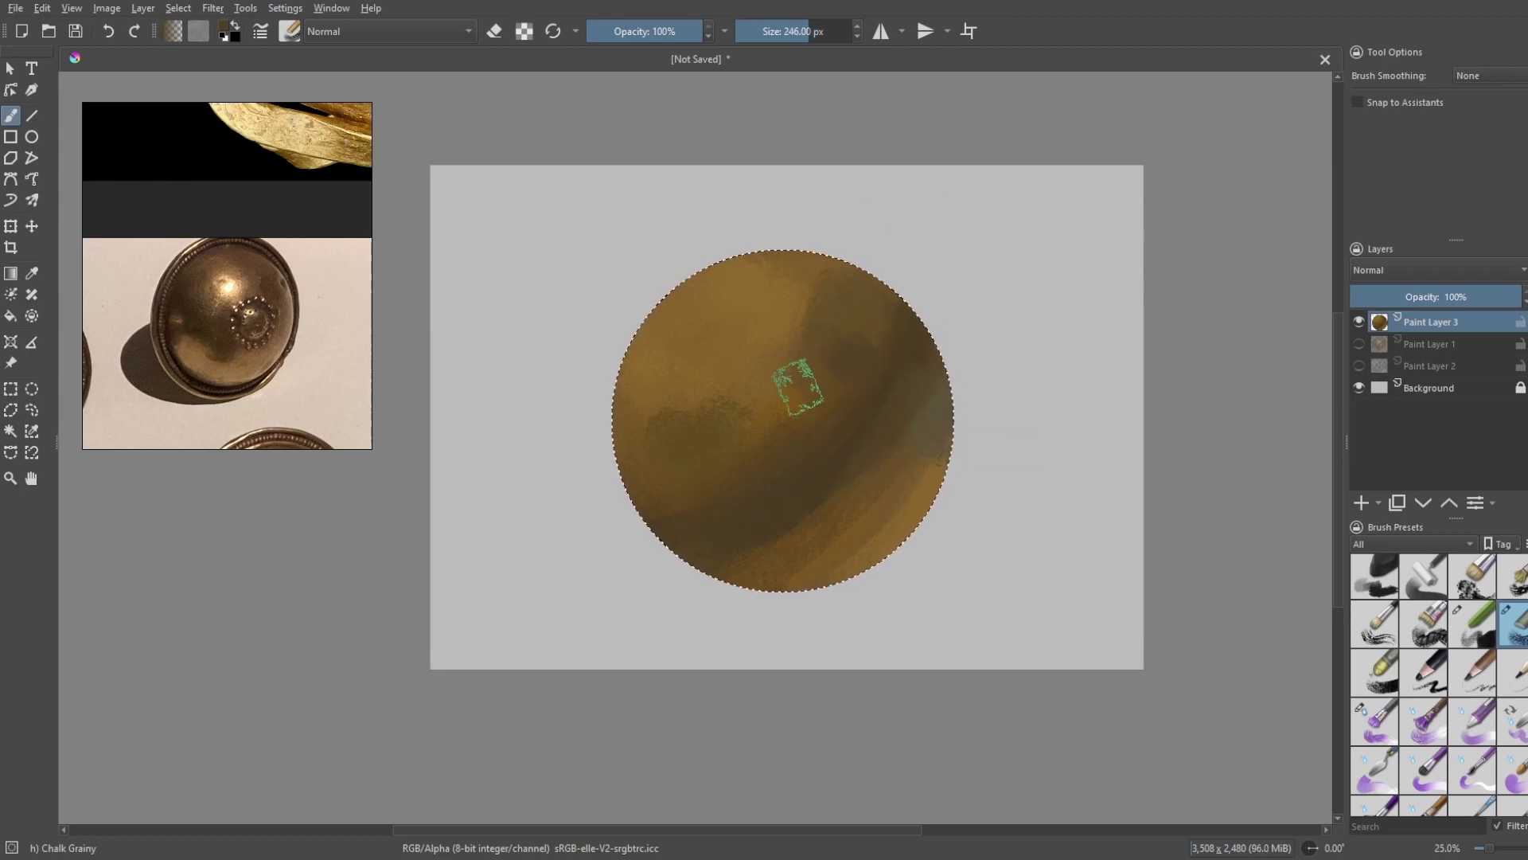
- Blend further brown tones into the sphere's lower-left and upper-left areas
left_click(1218, 164)
mouse_move(676, 477)
left_mouse_down()
mouse_move(747, 459)
mouse_move(733, 486)
left_mouse_up()
mouse_move(703, 294)
left_mouse_down()
mouse_move(725, 253)
mouse_move(661, 335)
left_mouse_up()
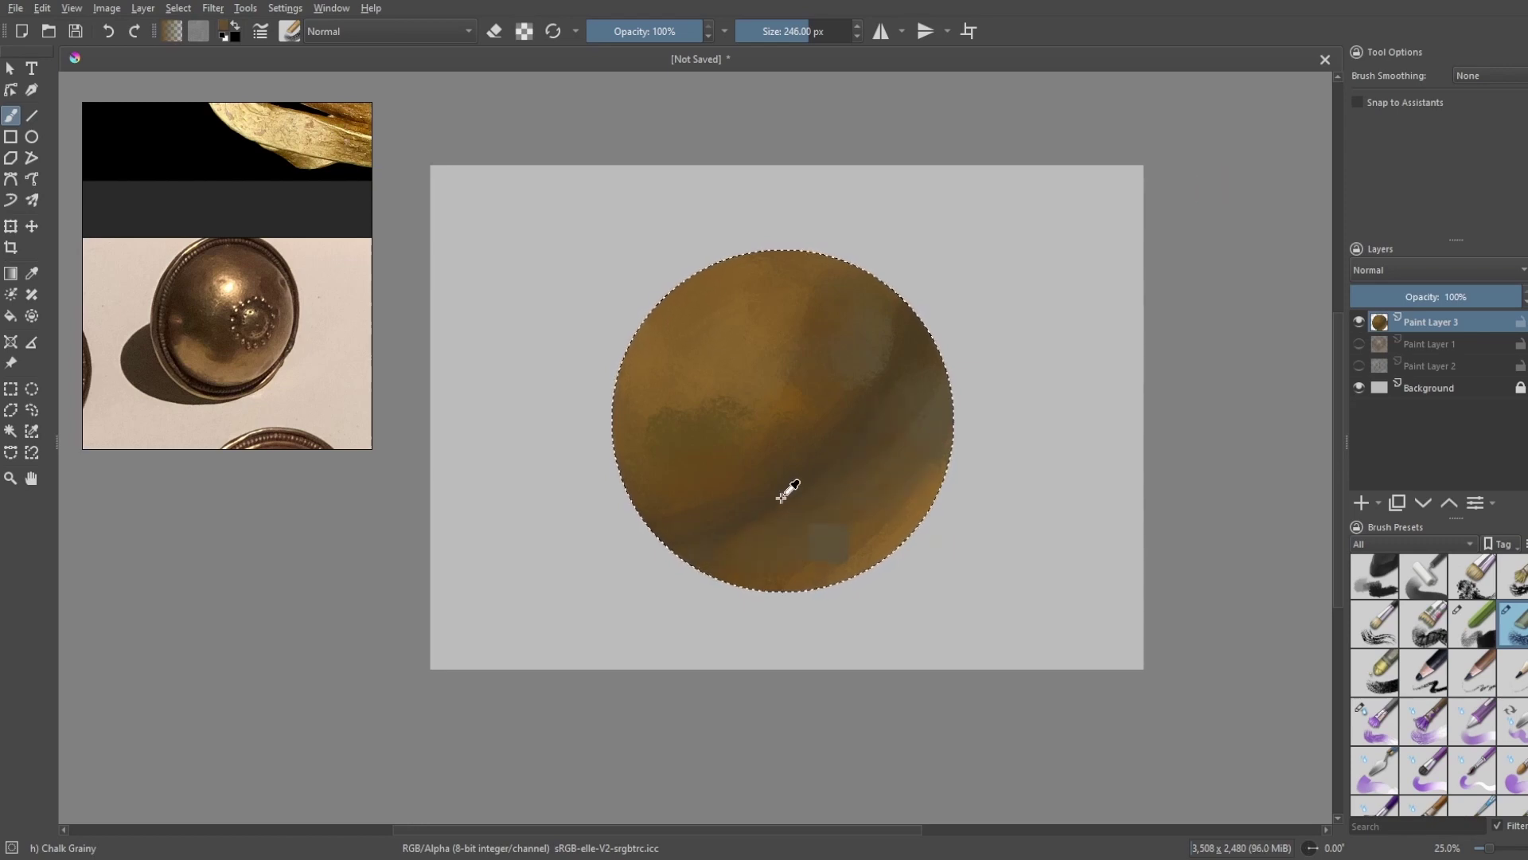
key("bracketright")
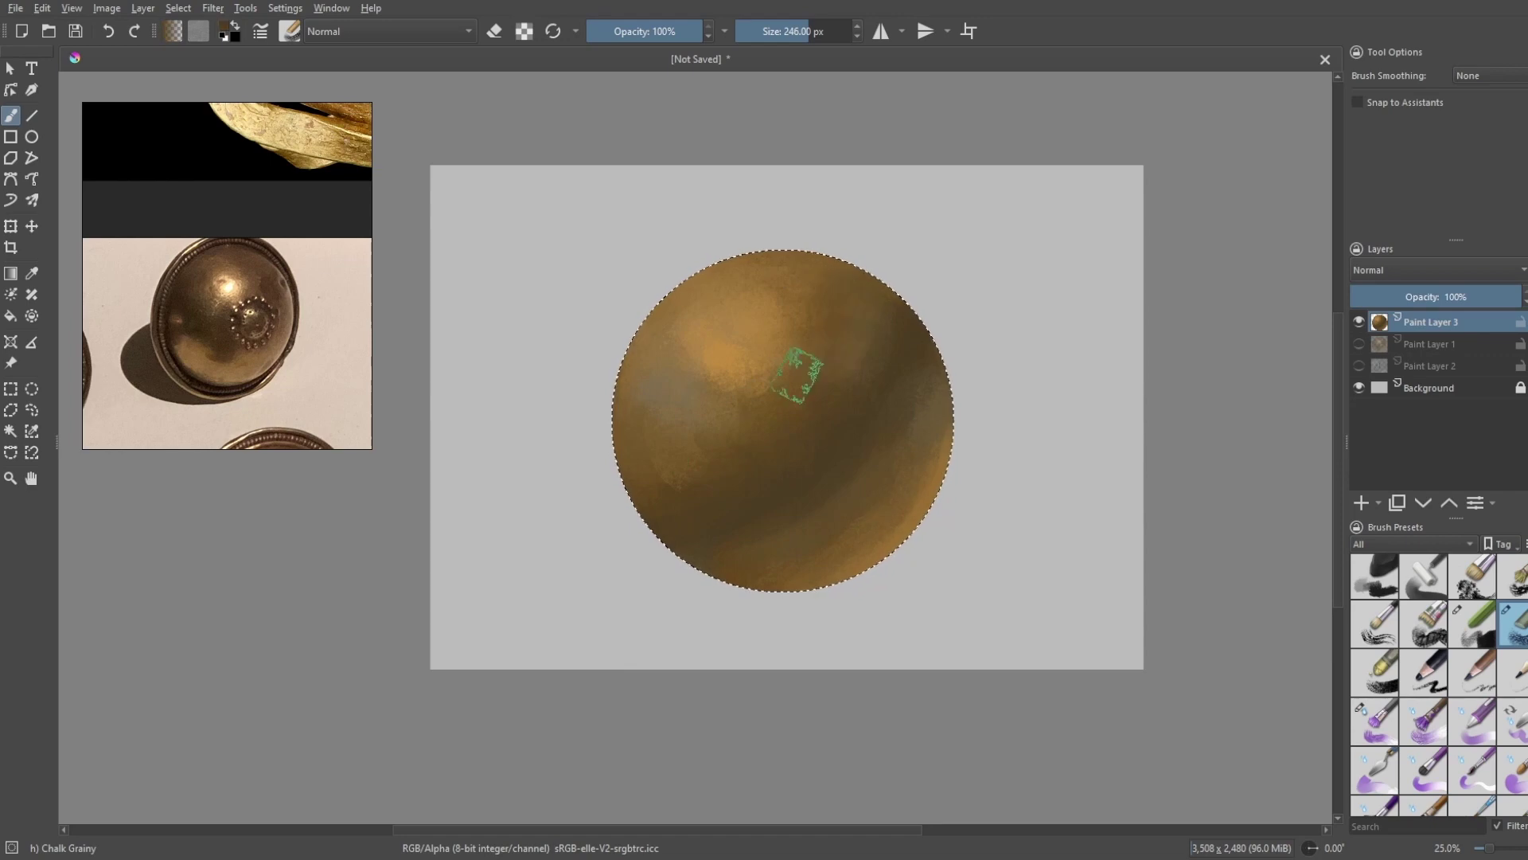
- Paint a golden glow at the sphere's upper left and reduce the brush to 126 px
left_click(728, 350, "ctrl")
left_click_drag(748, 374, 804, 311)
key("bracketleft")
key("bracketleft")
key("bracketleft")
key("bracketleft")
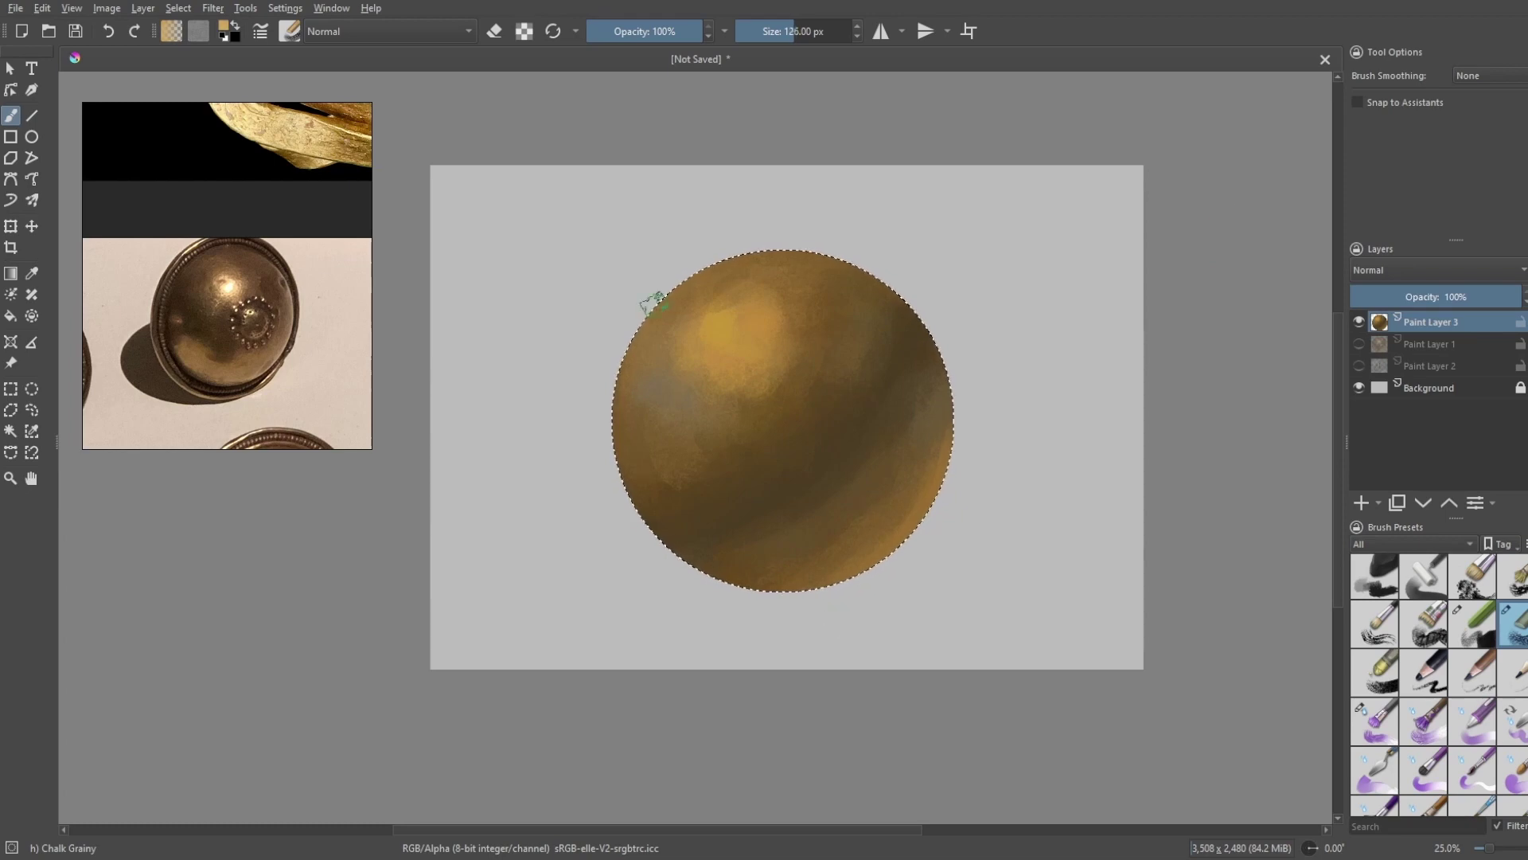
- Paint a bright cream highlight in the centre of the golden glow, using a 68 px brush for the core
left_click_drag(724, 351, 738, 365)
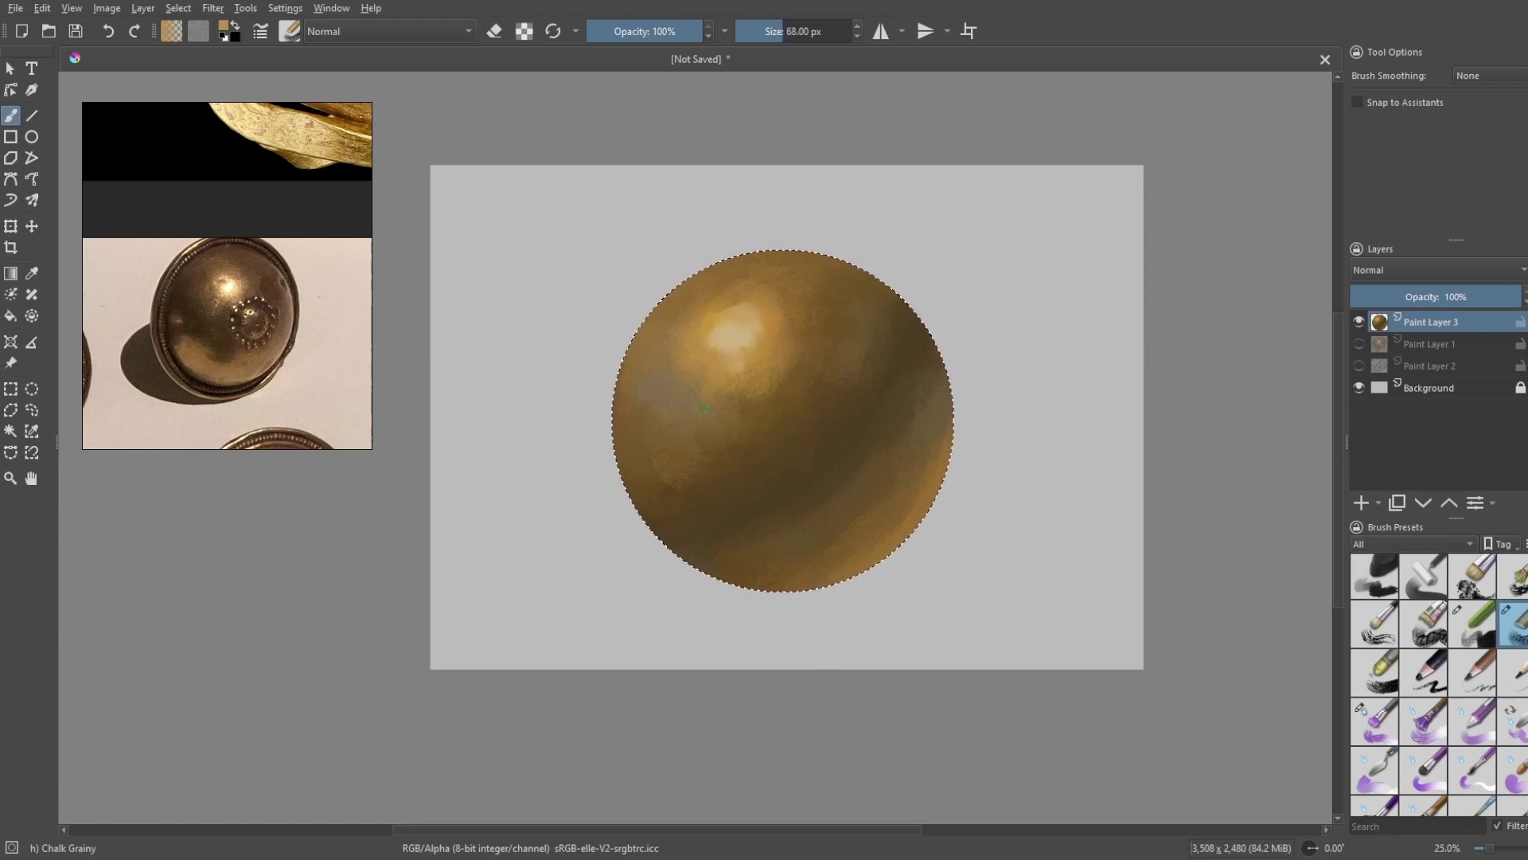
left_click(722, 339, "ctrl")
left_click(1227, 251)
left_click_drag(728, 340, 719, 351)
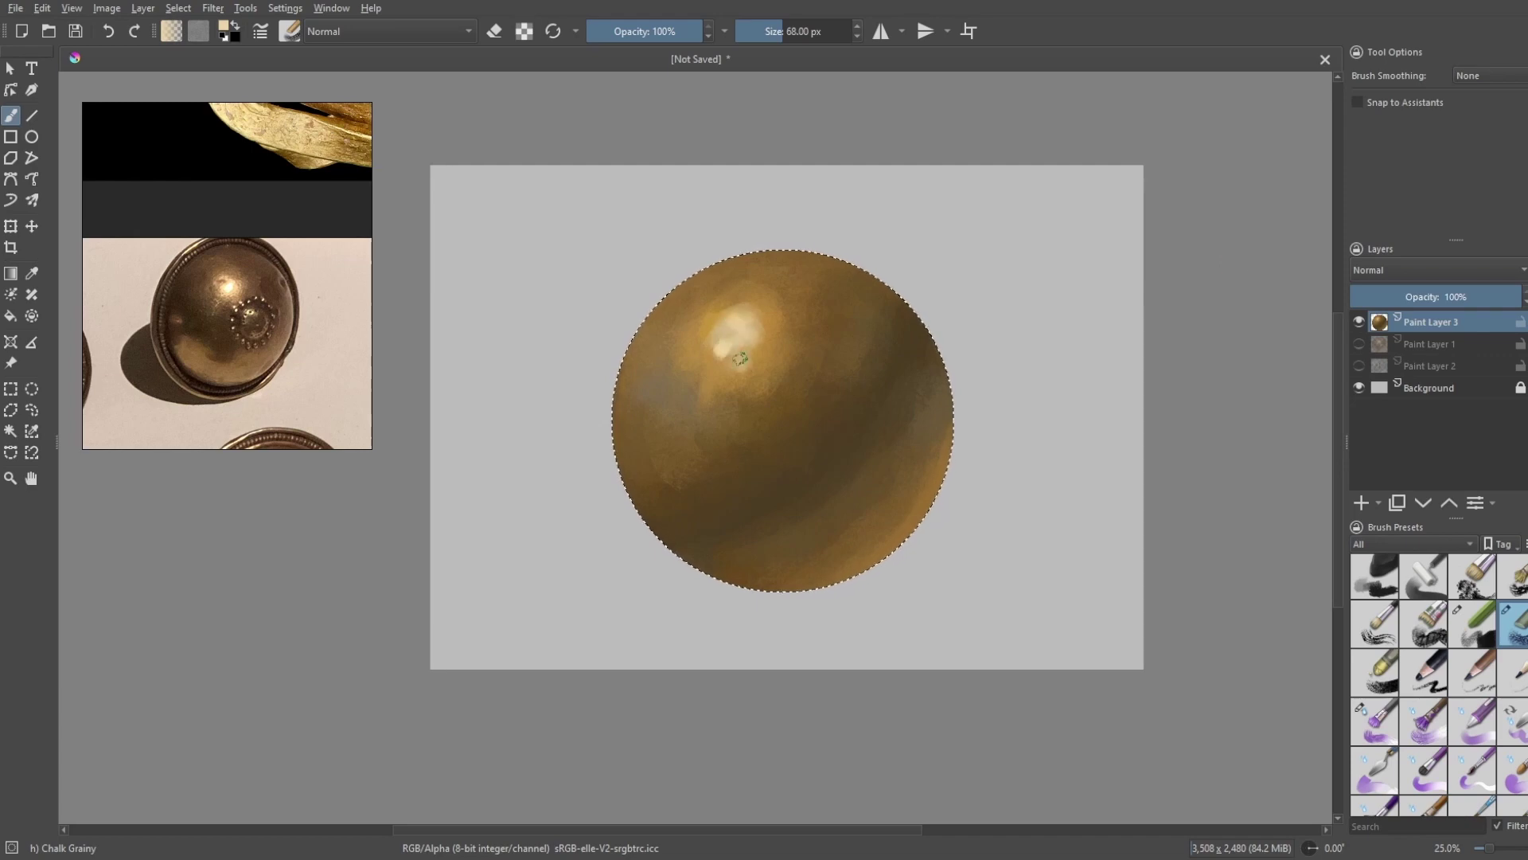
- Sample dark brown from the sphere, add a layer above Paint Layer 3 and enlarge the brush to 747 px
key("bracketright")
key("bracketright")
key("bracketright")
key("bracketright")
key("bracketright")
left_click(815, 467, "ctrl")
key("bracketright")
key("bracketright")
key("bracketright")
key("bracketright")
key("bracketright")
key("bracketright")
key("bracketright")
key("bracketright")
key("bracketright")
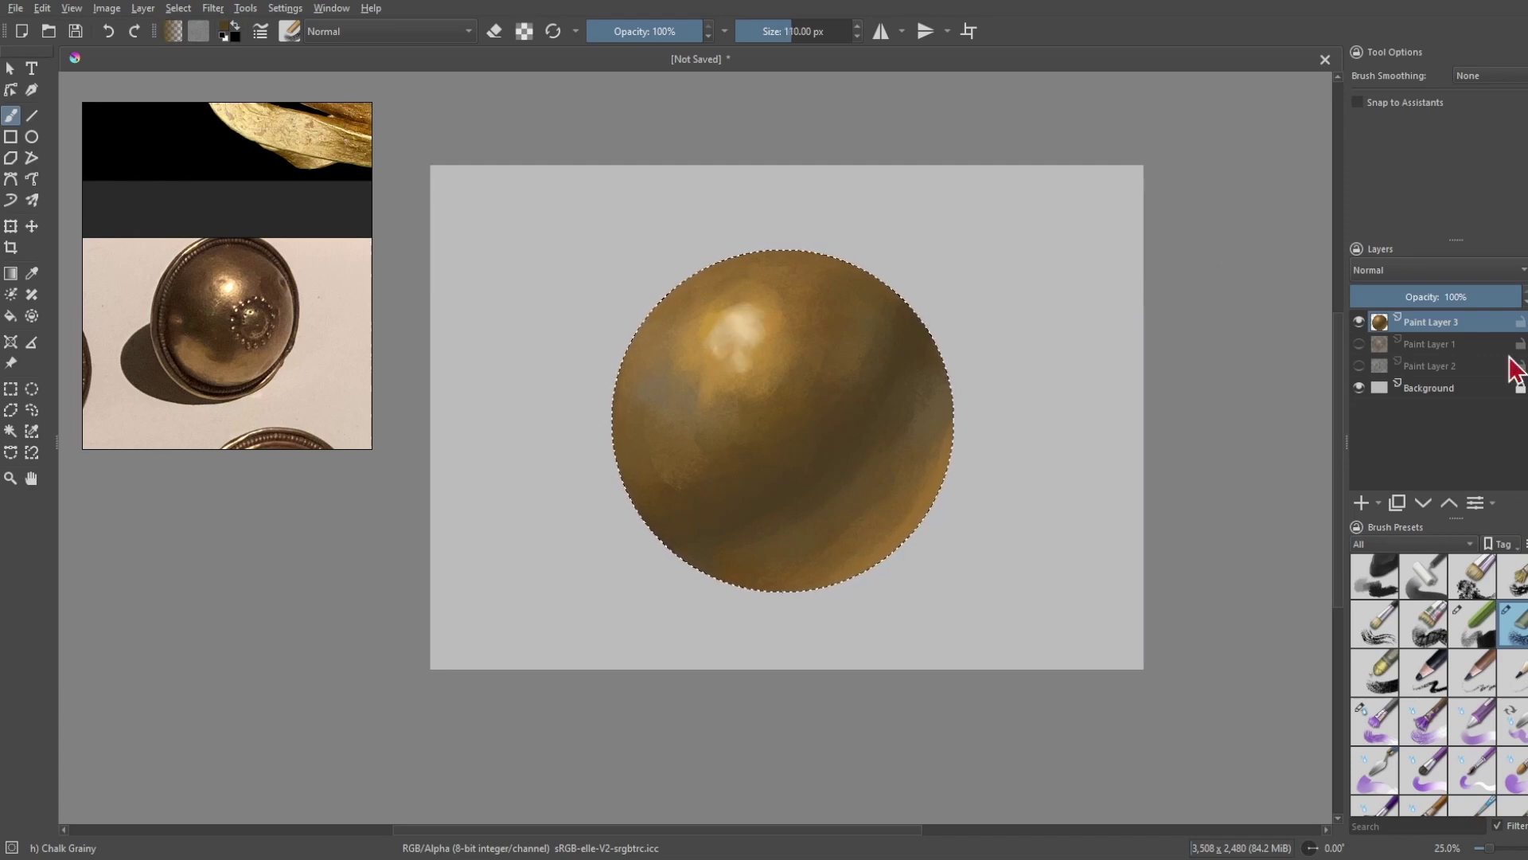
left_click(1364, 503)
key("bracketright")
key("bracketright")
key("bracketright")
key("bracketright")
key("bracketright")
key("bracketright")
key("bracketright")
key("bracketright")
key("bracketright")
key("bracketright")
key("bracketright")
key("bracketright")
key("bracketright")
key("bracketright")
key("bracketright")
key("bracketright")
key("bracketright")
key("bracketright")
key("bracketright")
key("bracketright")
- Stamp coarse dark grain texture over the sphere's left side, right of the highlight and along the lower right
left_click_drag(625, 462, 720, 501)
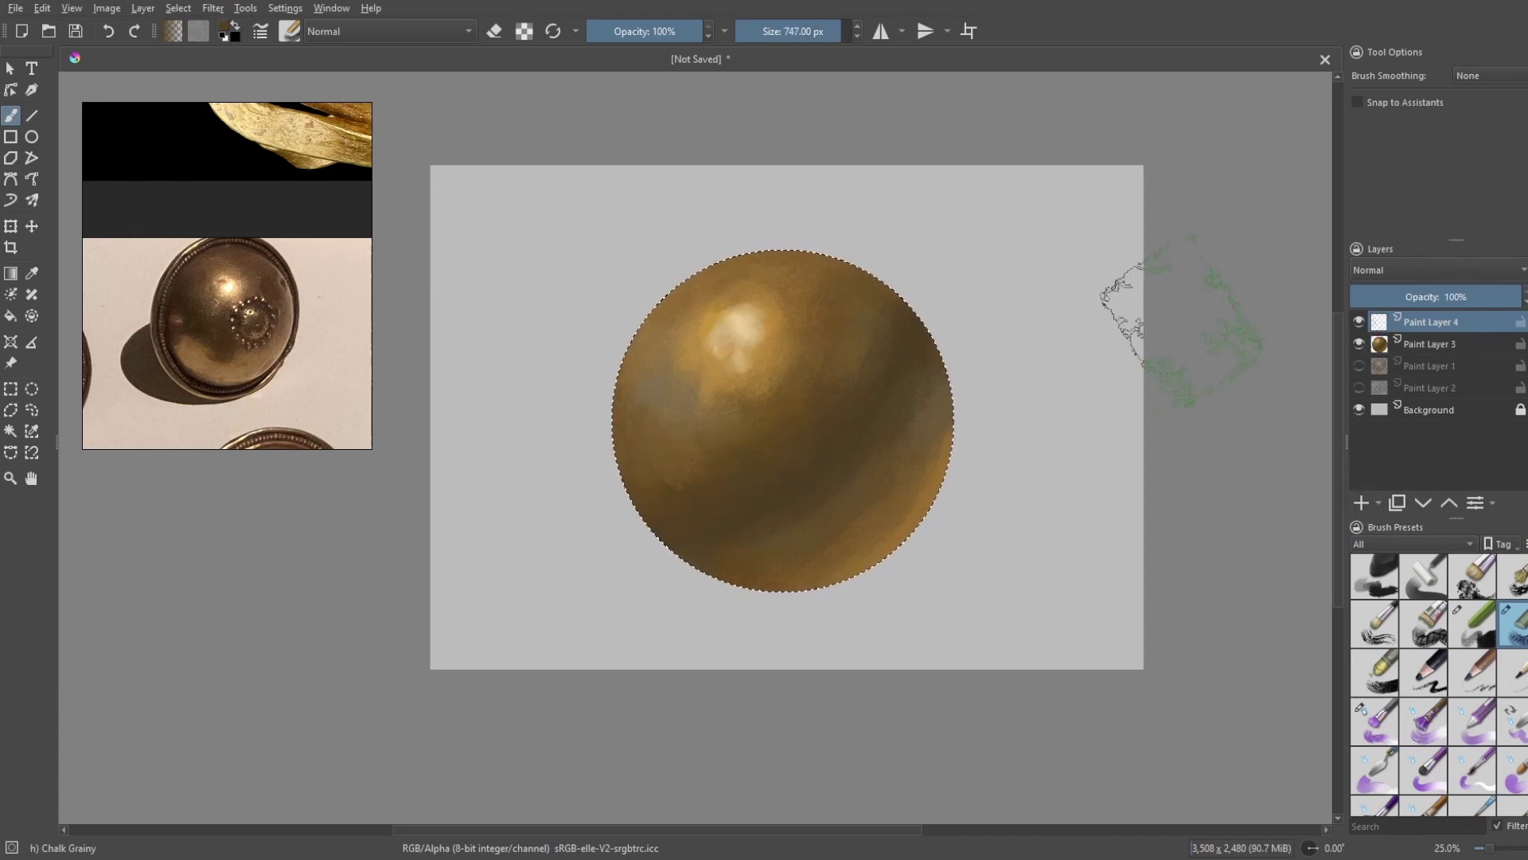
mouse_move(836, 398)
left_mouse_down()
mouse_move(882, 368)
mouse_move(679, 440)
mouse_move(667, 404)
left_mouse_up()
left_click(670, 405)
left_click_drag(851, 486, 808, 509)
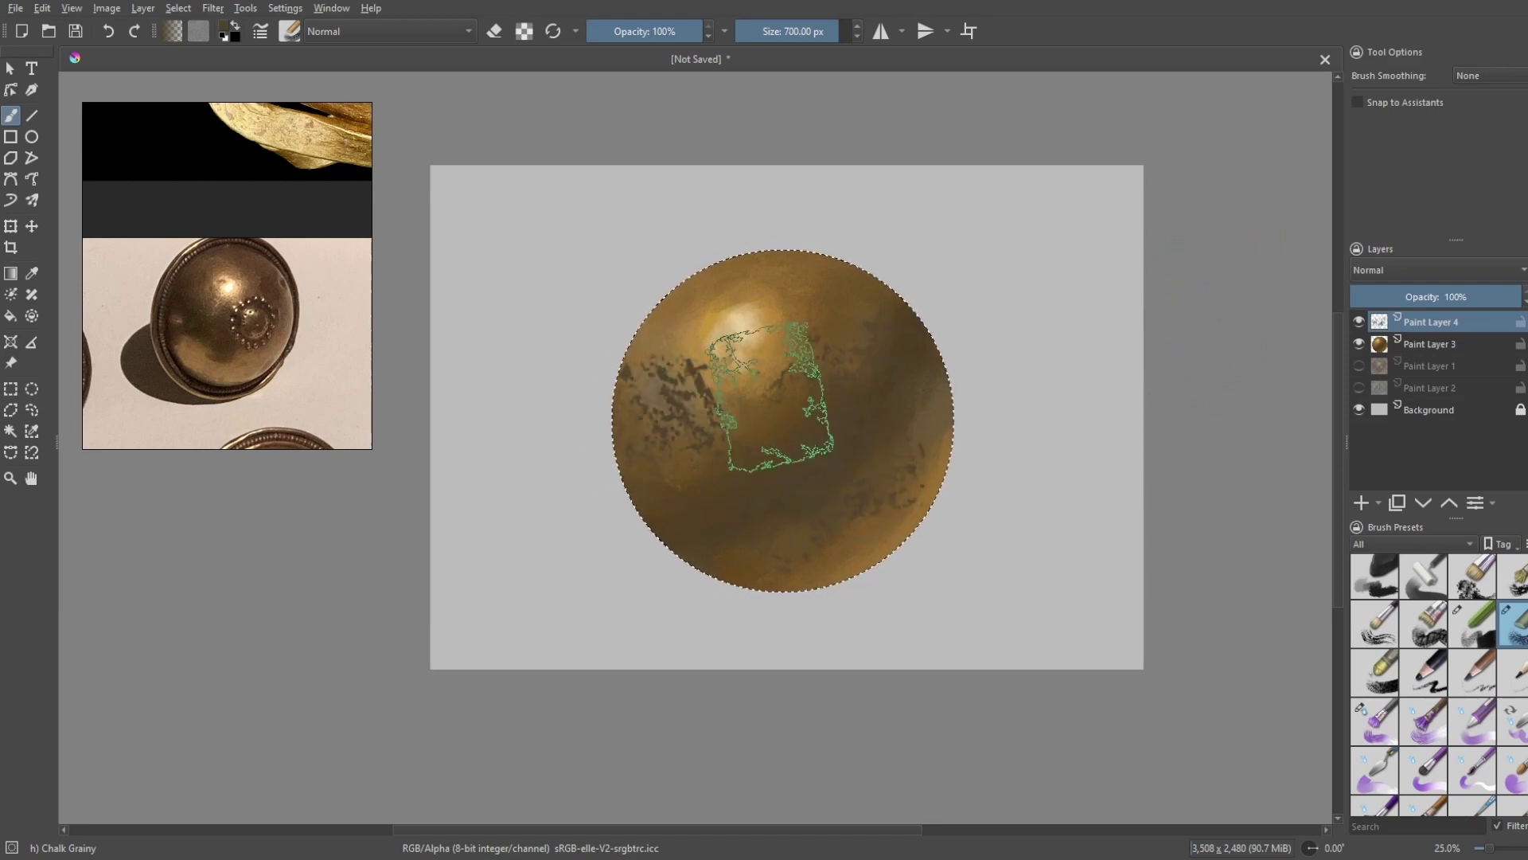
- Dab finer dark speckles near the sphere's top and around the highlight with 300 px and 365 px brushes
key("bracketleft")
key("bracketleft")
key("bracketleft")
key("bracketleft")
key("bracketleft")
key("bracketleft")
key("bracketleft")
key("bracketleft")
key("bracketleft")
key("bracketleft")
key("bracketleft")
key("bracketleft")
key("bracketleft")
key("bracketleft")
key("bracketleft")
key("bracketleft")
key("bracketleft")
left_click_drag(760, 267, 808, 269)
left_click(808, 326)
left_click(756, 362)
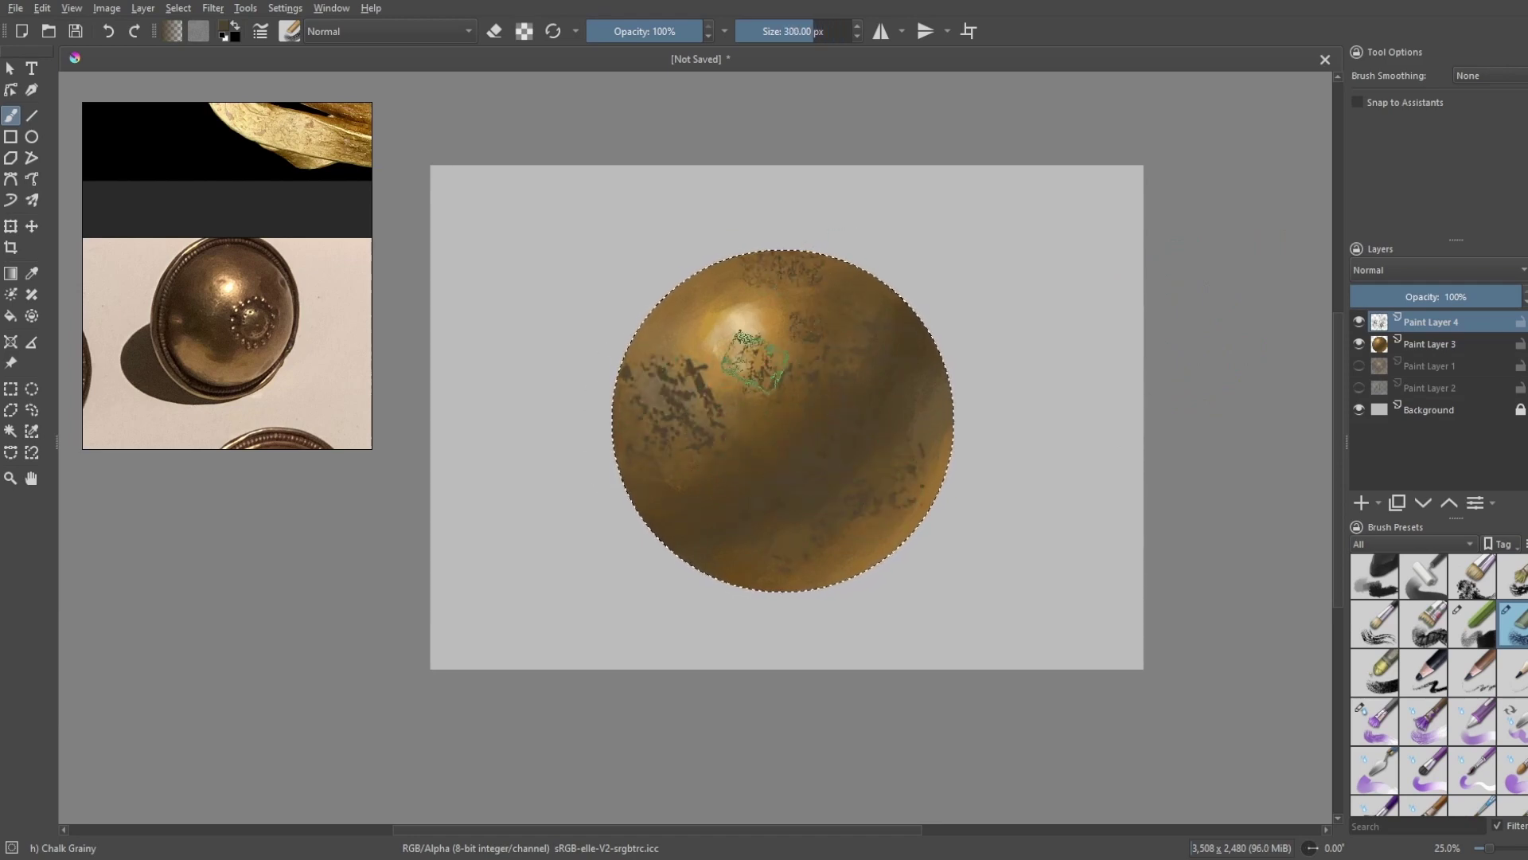
key("bracketright")
key("bracketright")
key("bracketright")
key("bracketright")
key("bracketright")
key("bracketright")
left_click(842, 330)
- Thin out the dark speckles on the sphere's left side and near the highlight with a 365 px eraser
key("e")
mouse_move(701, 374)
left_mouse_down()
mouse_move(670, 402)
mouse_move(700, 386)
left_mouse_up()
left_click(776, 348)
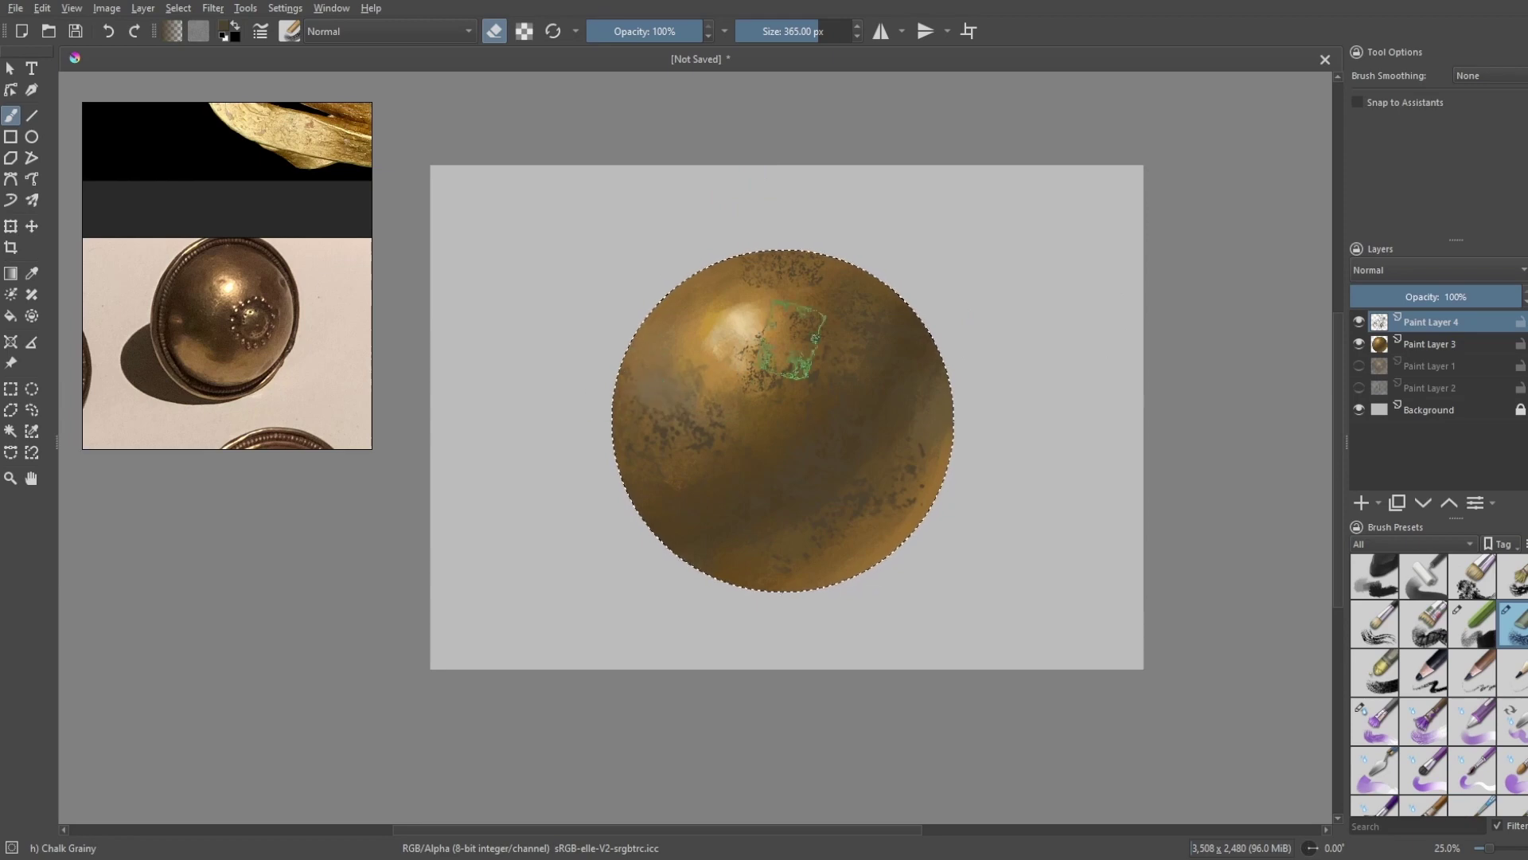
left_click_drag(688, 447, 662, 513)
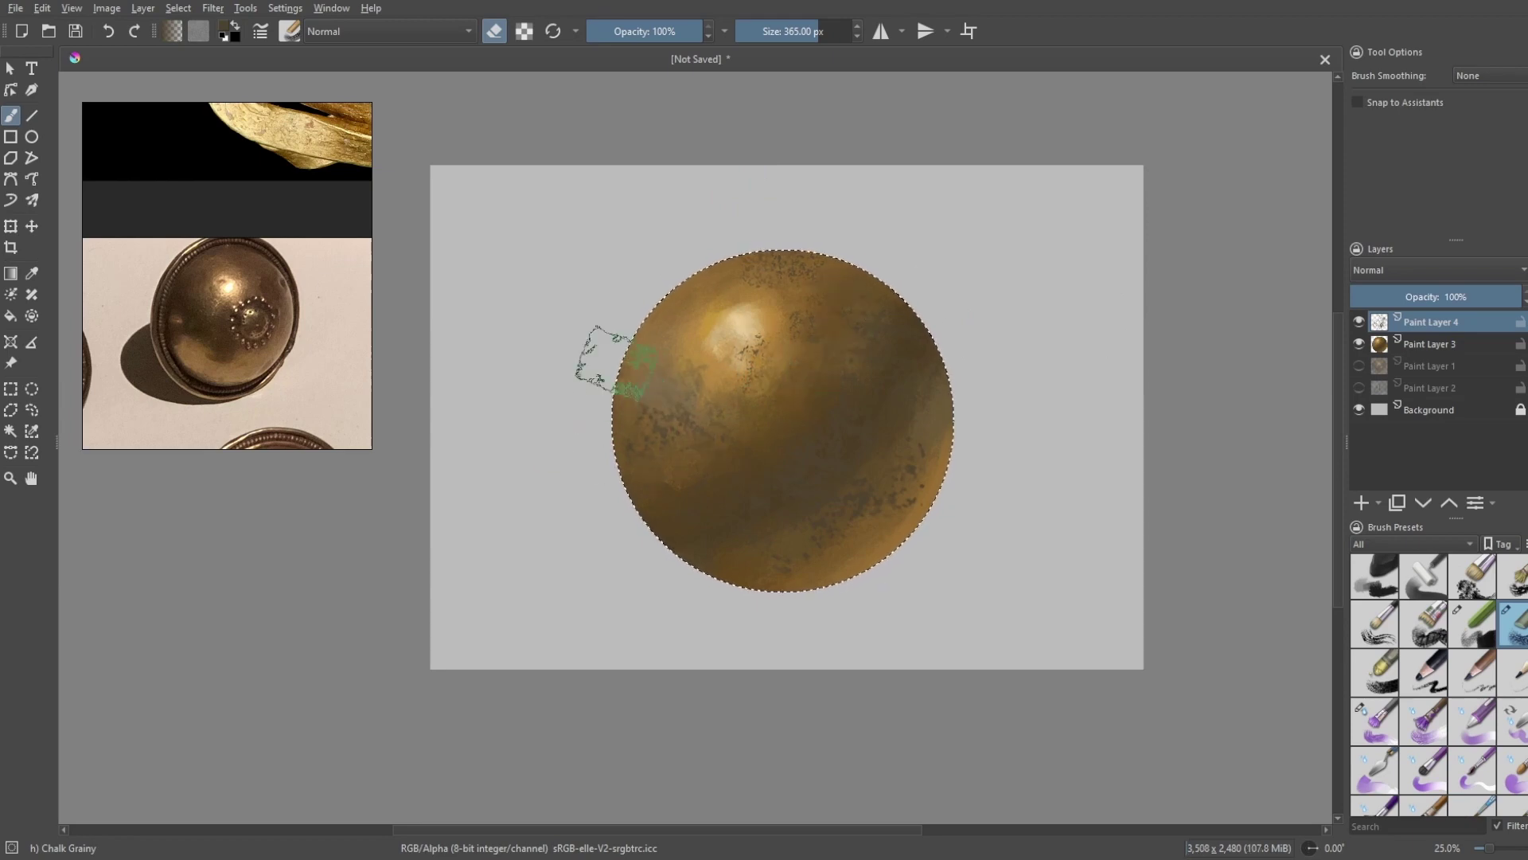
- Stamp large dark grain texture on the sphere's lower middle, enlarging the painting brush up to 1000 px
key("e")
key("bracketright")
key("bracketright")
key("bracketright")
key("bracketright")
key("bracketright")
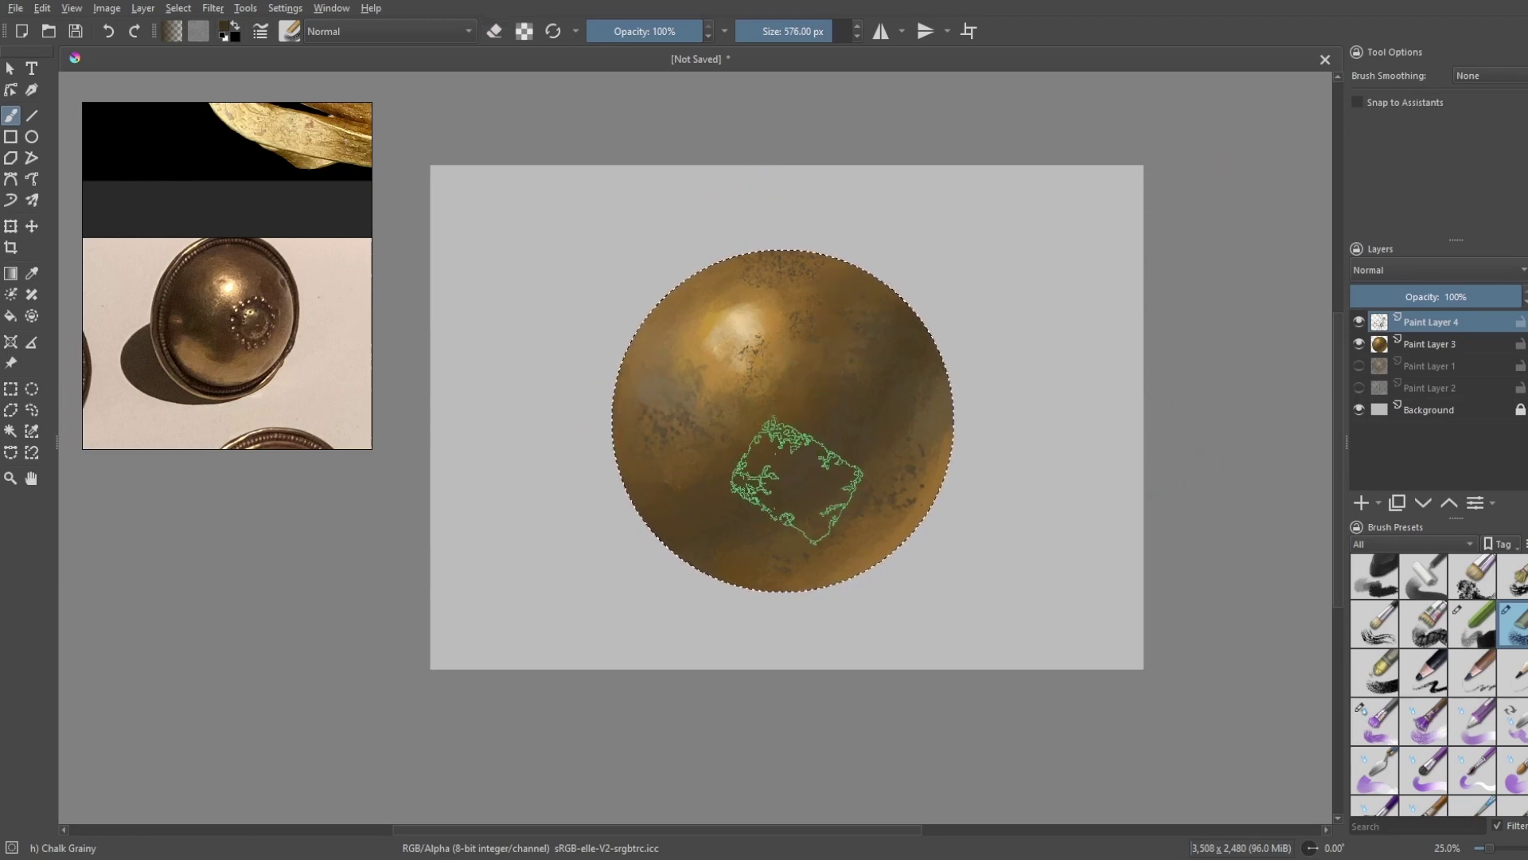
left_click(766, 500)
key("bracketright")
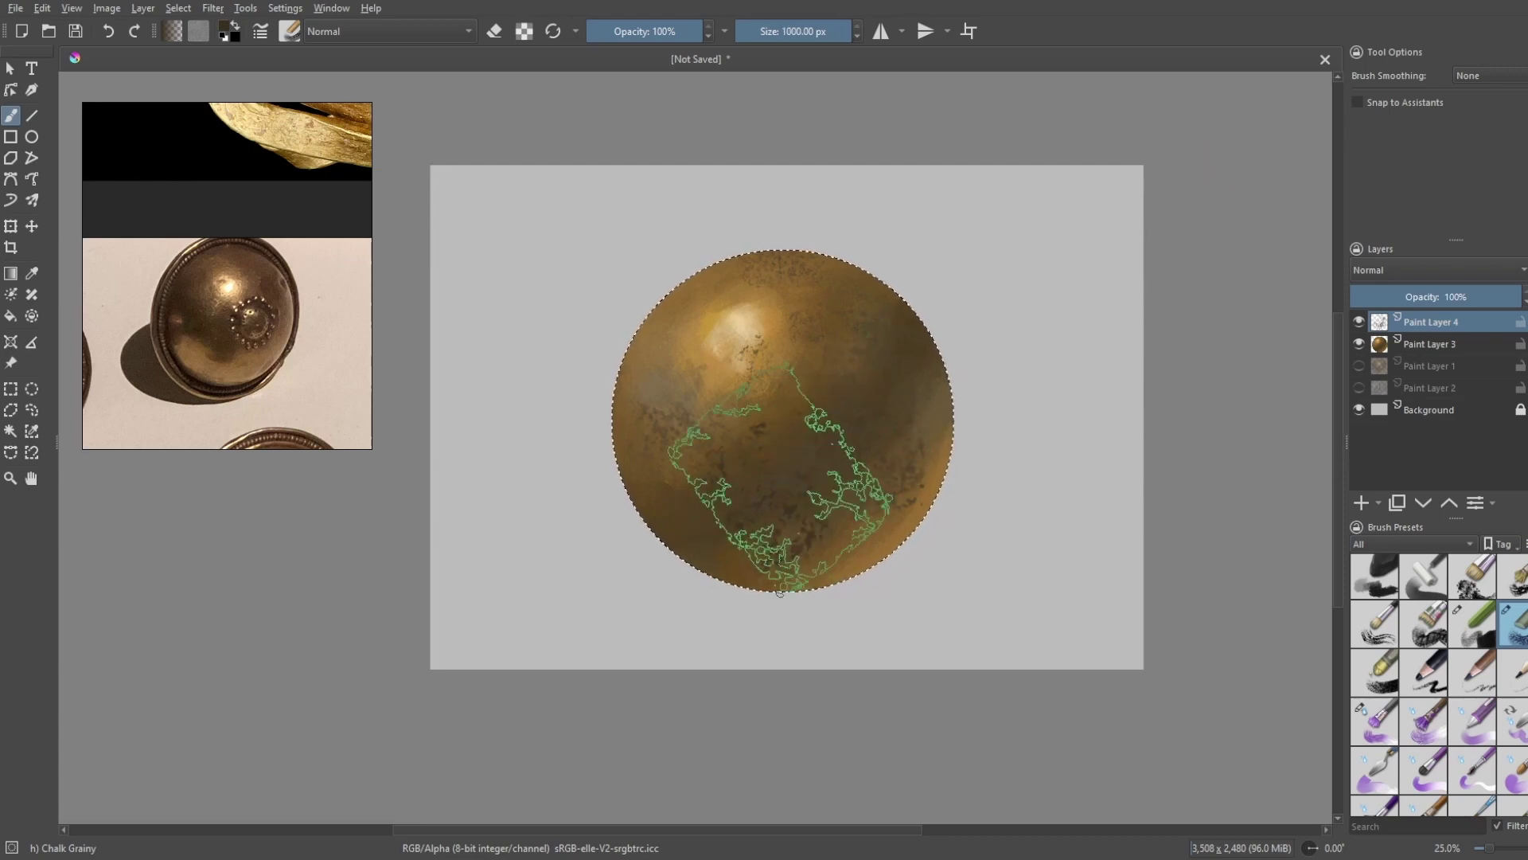
left_click(766, 476)
- Erase parts of the grain across the lower sphere and near its centre, reducing the eraser to 263 px
key("e")
key("bracketleft")
key("bracketleft")
key("bracketleft")
key("bracketleft")
mouse_move(642, 411)
left_mouse_down()
mouse_move(932, 462)
mouse_move(715, 600)
mouse_move(923, 549)
left_mouse_up()
key("bracketleft")
key("bracketleft")
key("bracketleft")
key("bracketleft")
key("bracketleft")
mouse_move(804, 409)
left_mouse_down()
mouse_move(700, 523)
mouse_move(863, 427)
mouse_move(852, 497)
mouse_move(905, 448)
mouse_move(803, 521)
mouse_move(755, 483)
mouse_move(819, 344)
left_mouse_up()
scroll(827, 397, "down", 2)
scroll(834, 434, "up", 1)
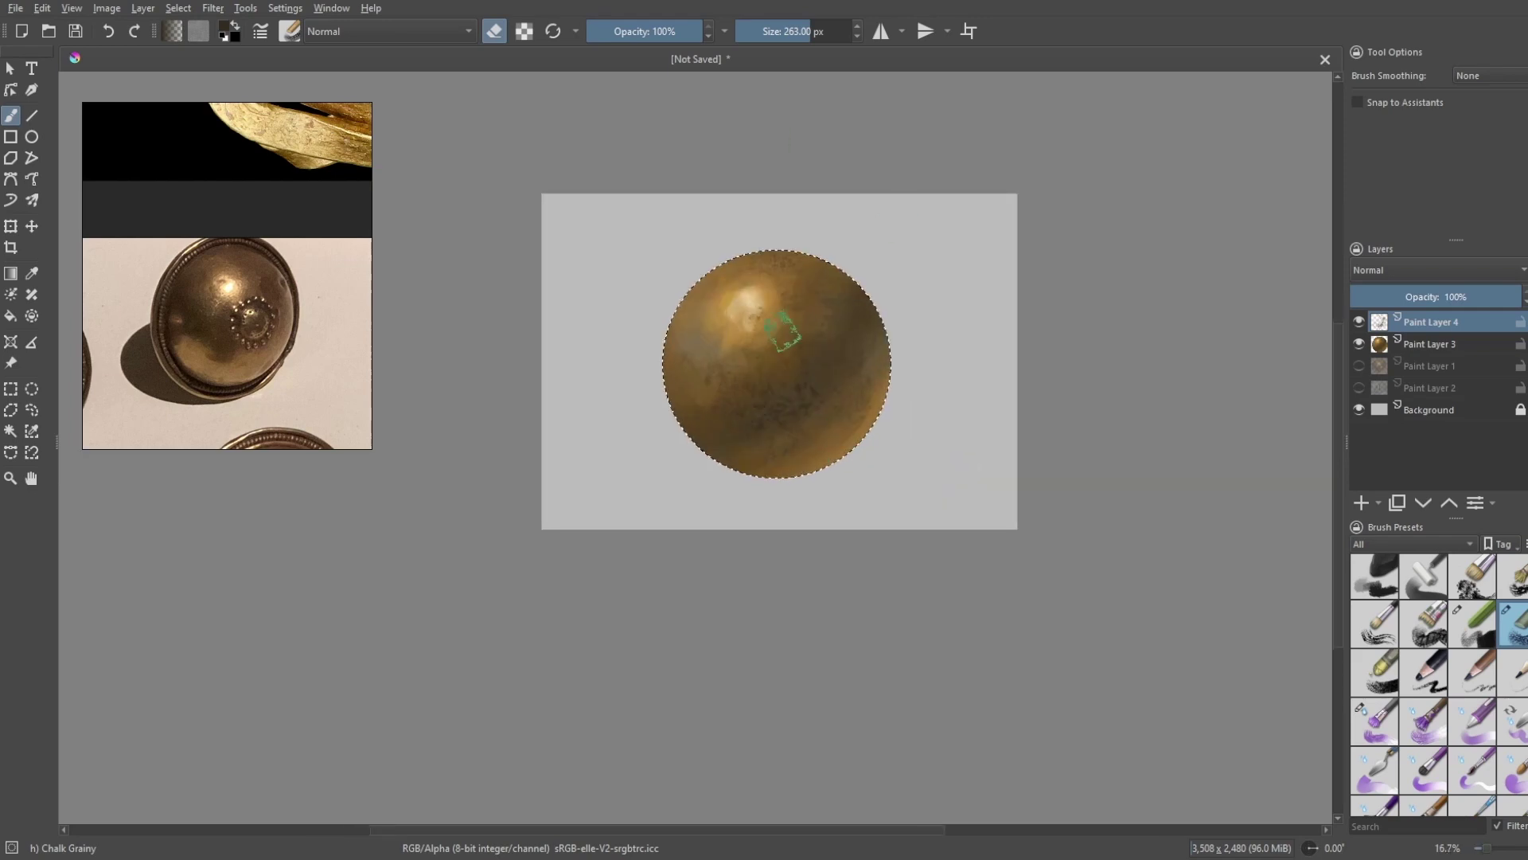
- Switch to Paint Layer 3 and touch up the golden tones around the highlight with a 78 px brush
key("e")
left_click(785, 334, "ctrl")
key("bracketleft")
key("bracketleft")
key("bracketleft")
key("bracketleft")
key("bracketleft")
key("bracketleft")
key("bracketleft")
key("bracketleft")
key("bracketleft")
key("bracketleft")
key("bracketleft")
key("Page_Down")
key("bracketleft")
key("bracketleft")
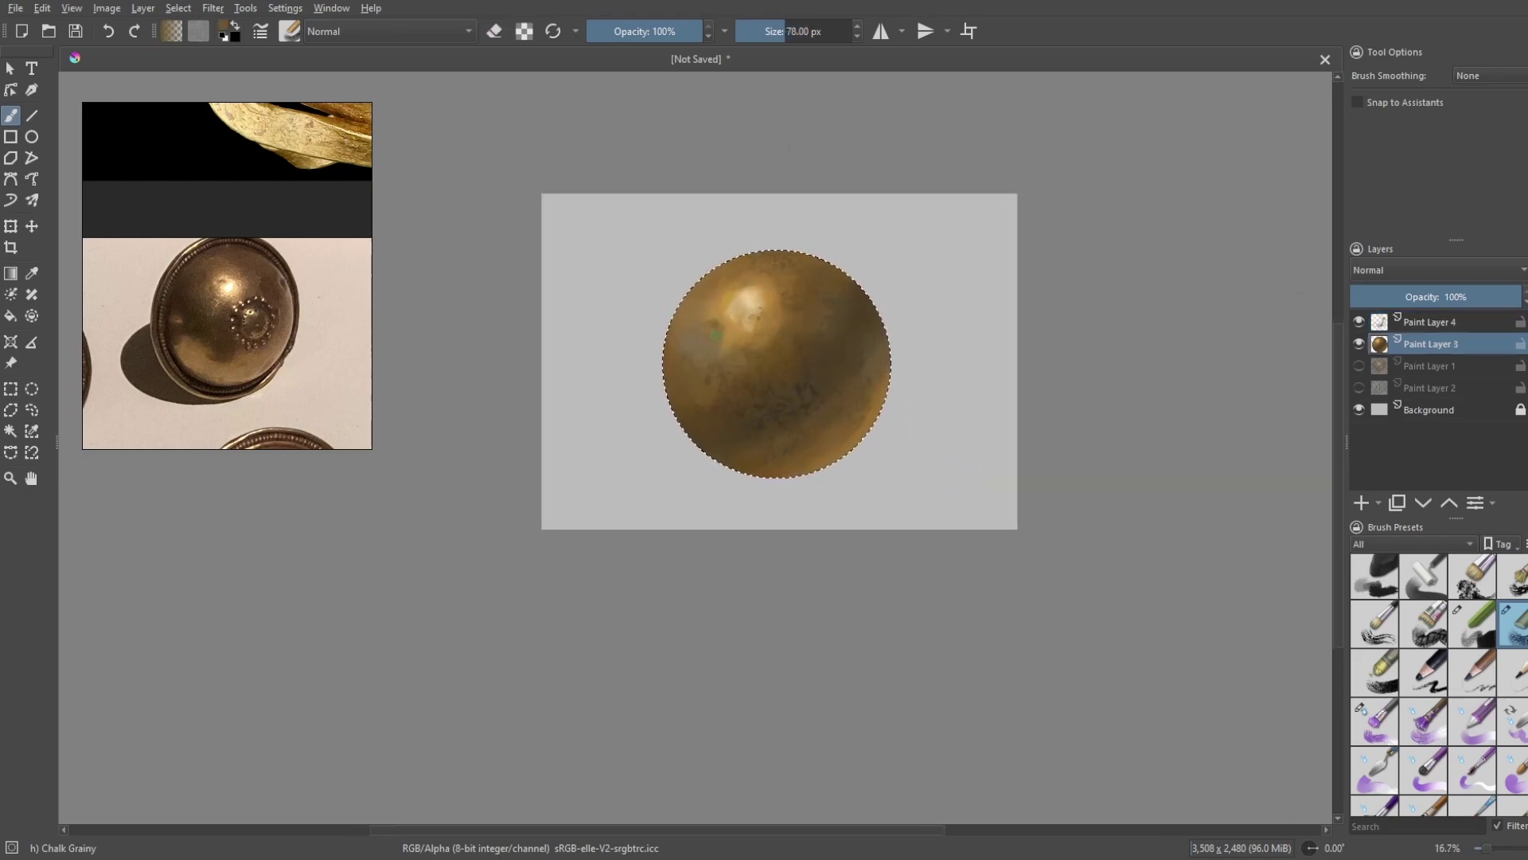
left_click(735, 303, "ctrl")
left_click_drag(718, 327, 725, 339)
scroll(791, 384, "down", 1)
scroll(791, 382, "up", 2)
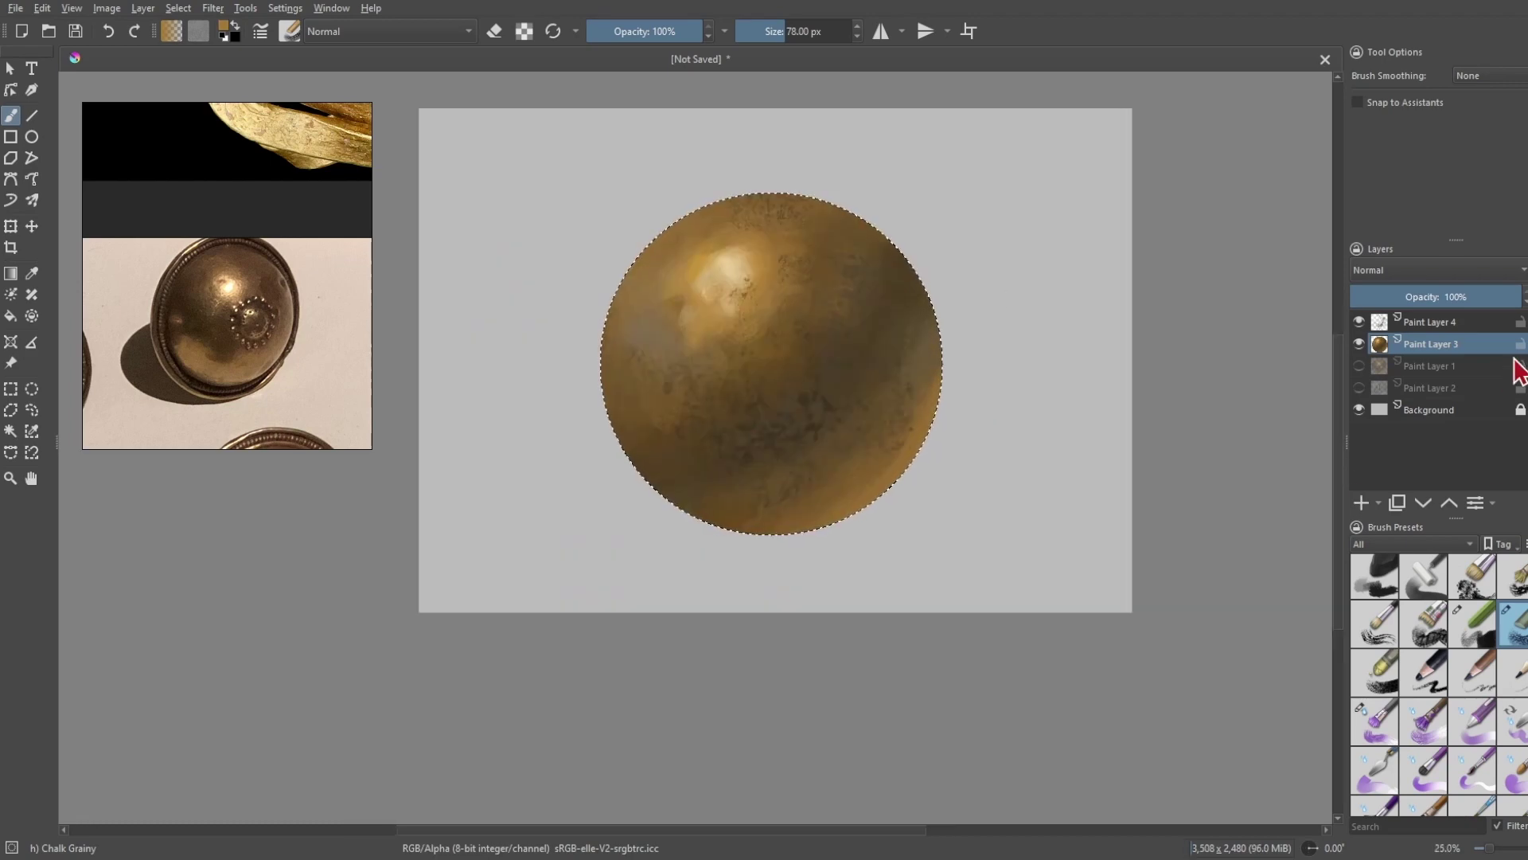
- Add a layer above Paint Layer 3 and paint a dark winding groove down the sphere's right half with a 38 px brush
left_click(1362, 502)
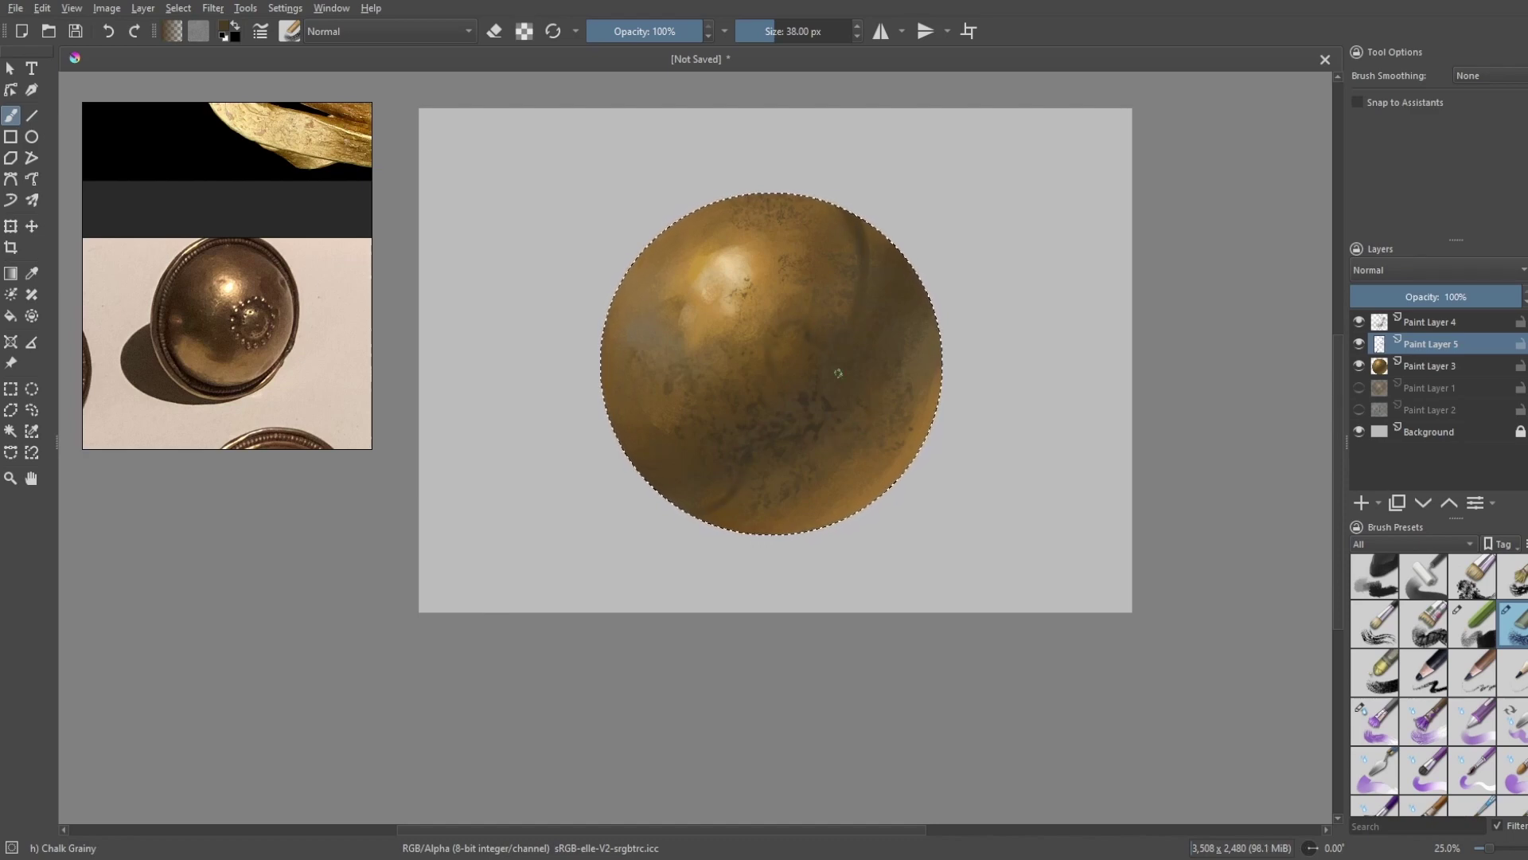
mouse_move(770, 431)
left_mouse_down()
mouse_move(851, 428)
mouse_move(780, 391)
left_mouse_up()
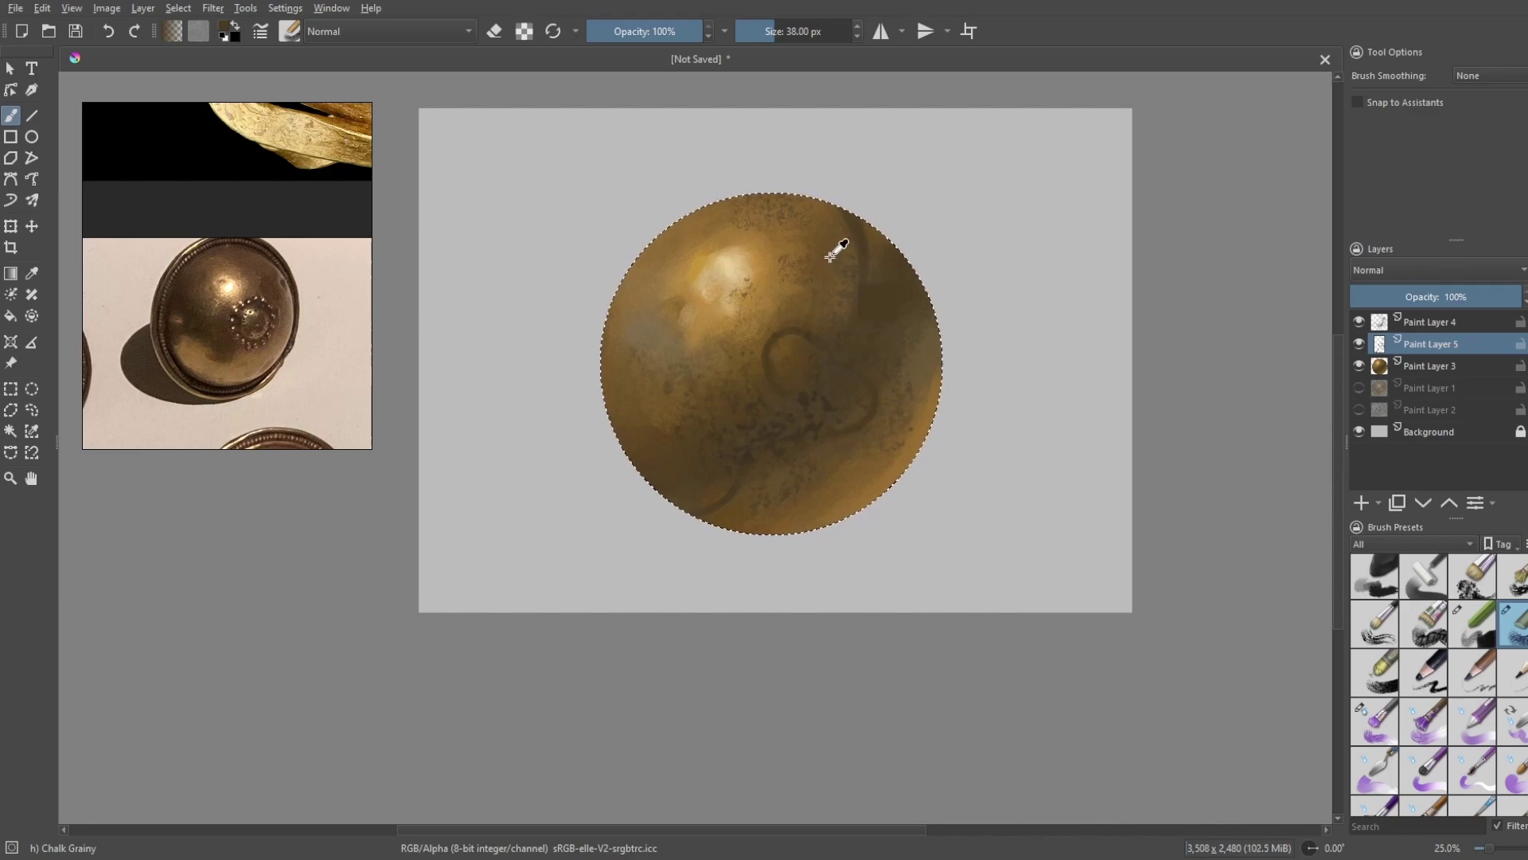
left_click(739, 342, "ctrl")
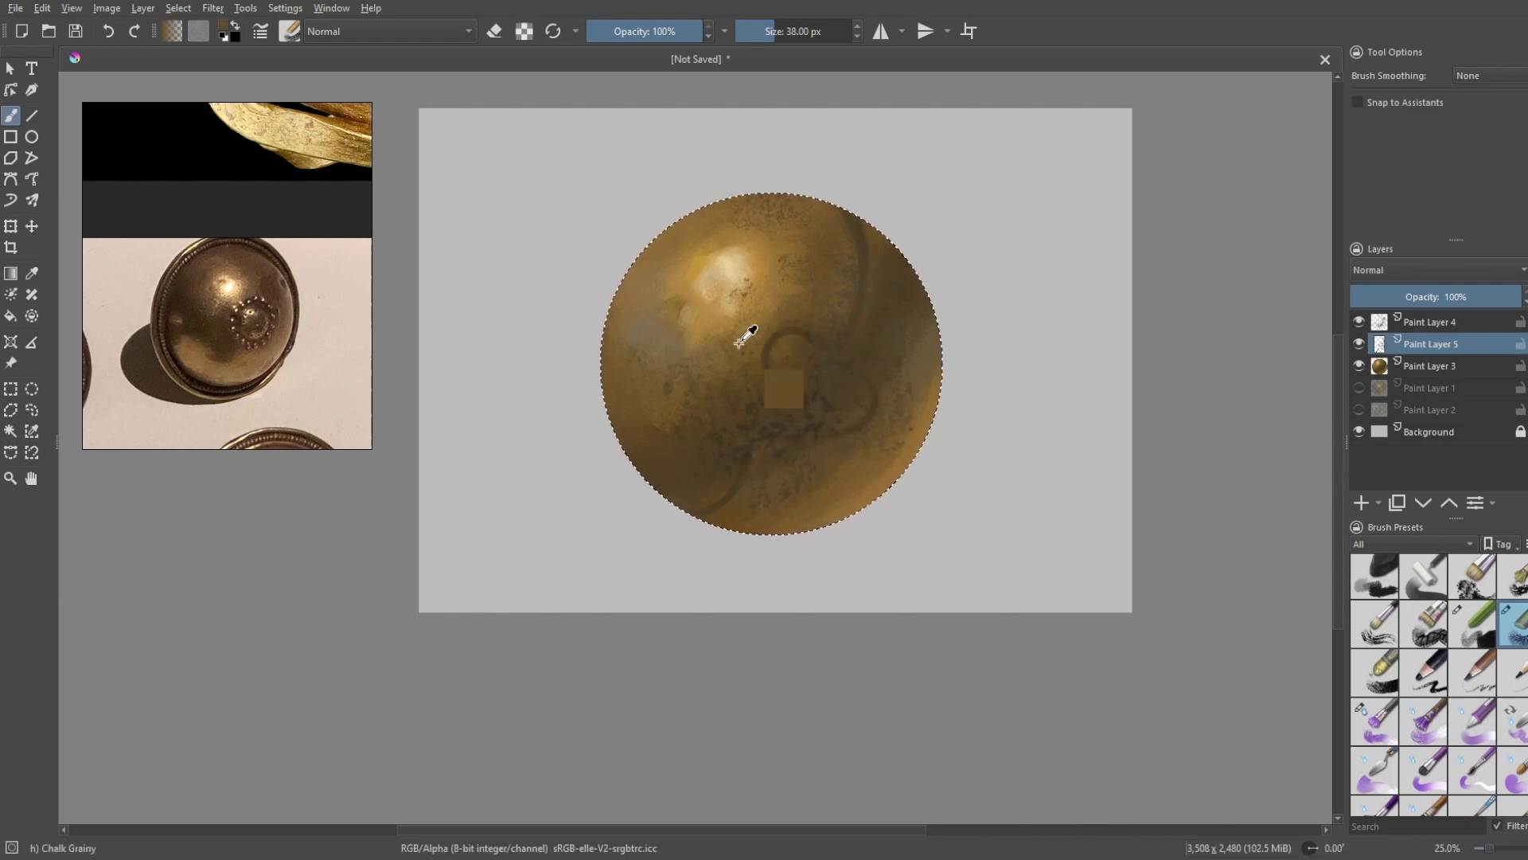
left_click_drag(775, 373, 874, 384)
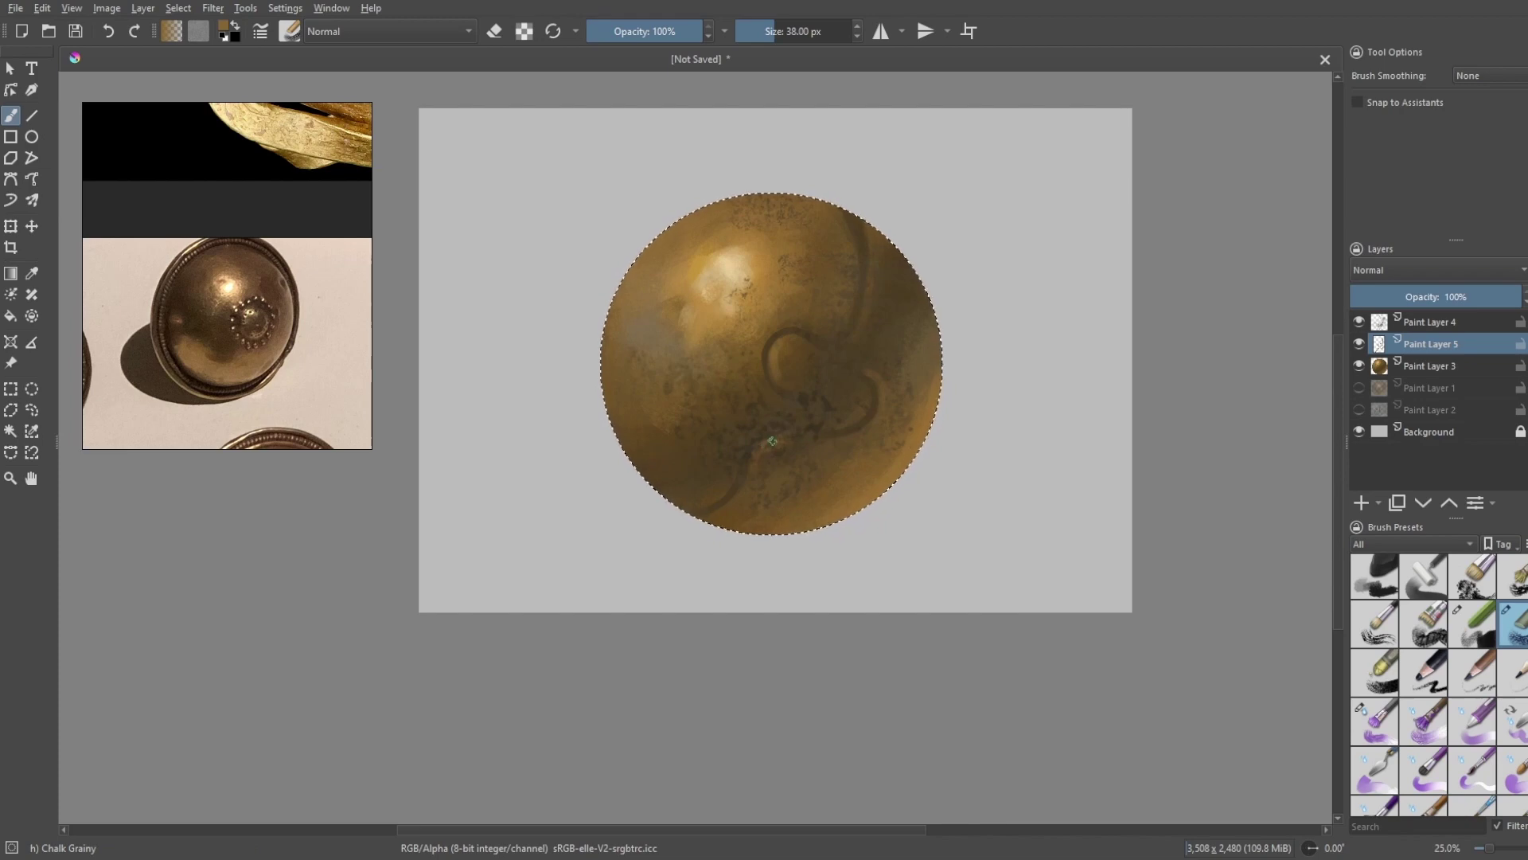
- Move the groove layer above Paint Layer 4 and shape the groove's edges with a 38 px brush and eraser
left_click_drag(1433, 344, 1441, 322)
key("e")
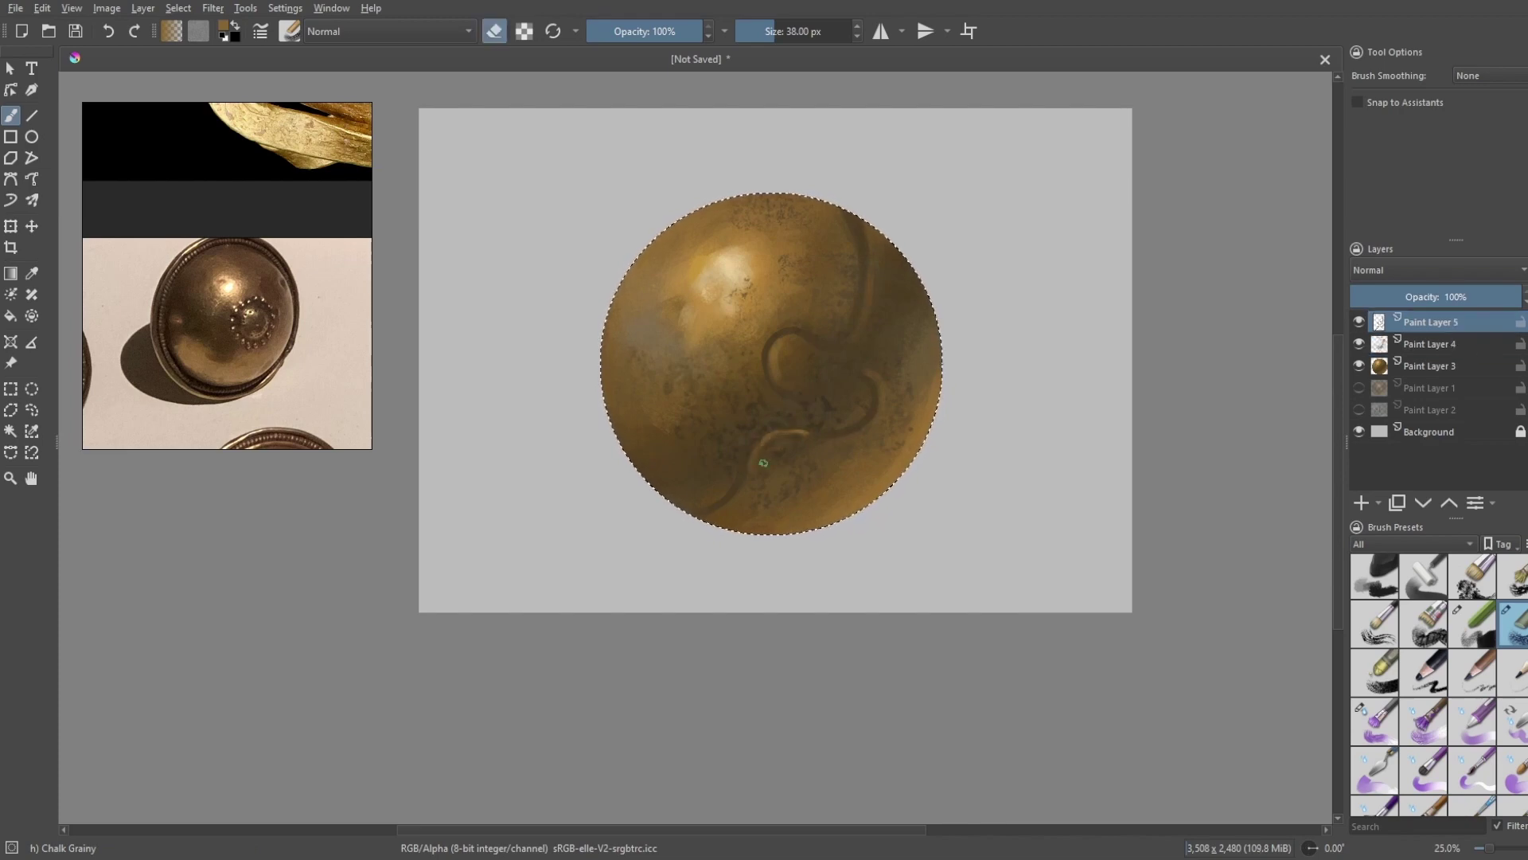
key("e")
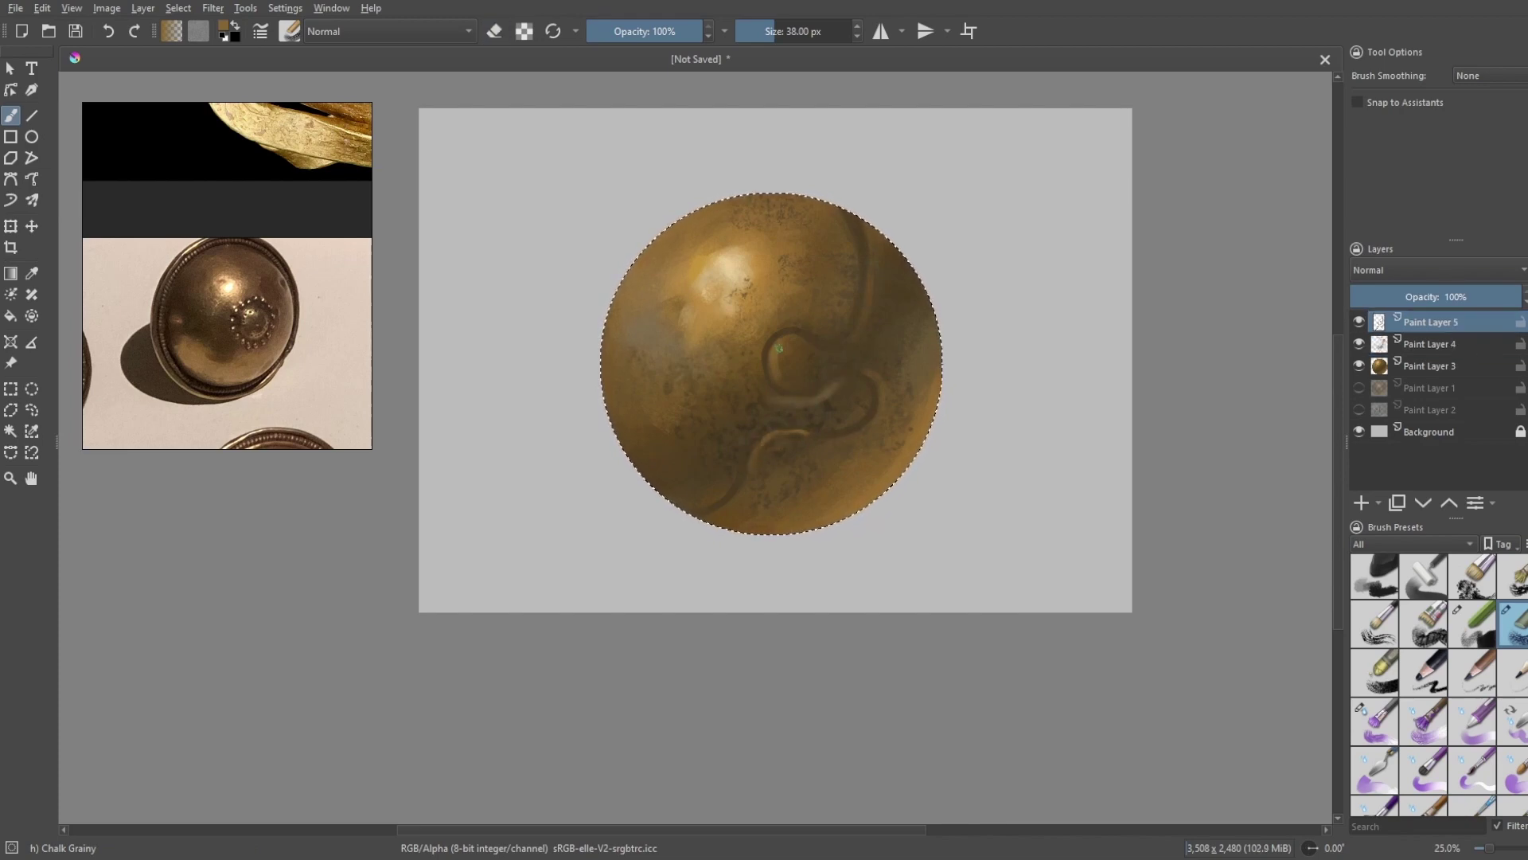
- Refine the light and dark edges of the groove's curves with a 20 px brush and eraser
key("bracketleft")
key("bracketleft")
key("bracketleft")
key("bracketleft")
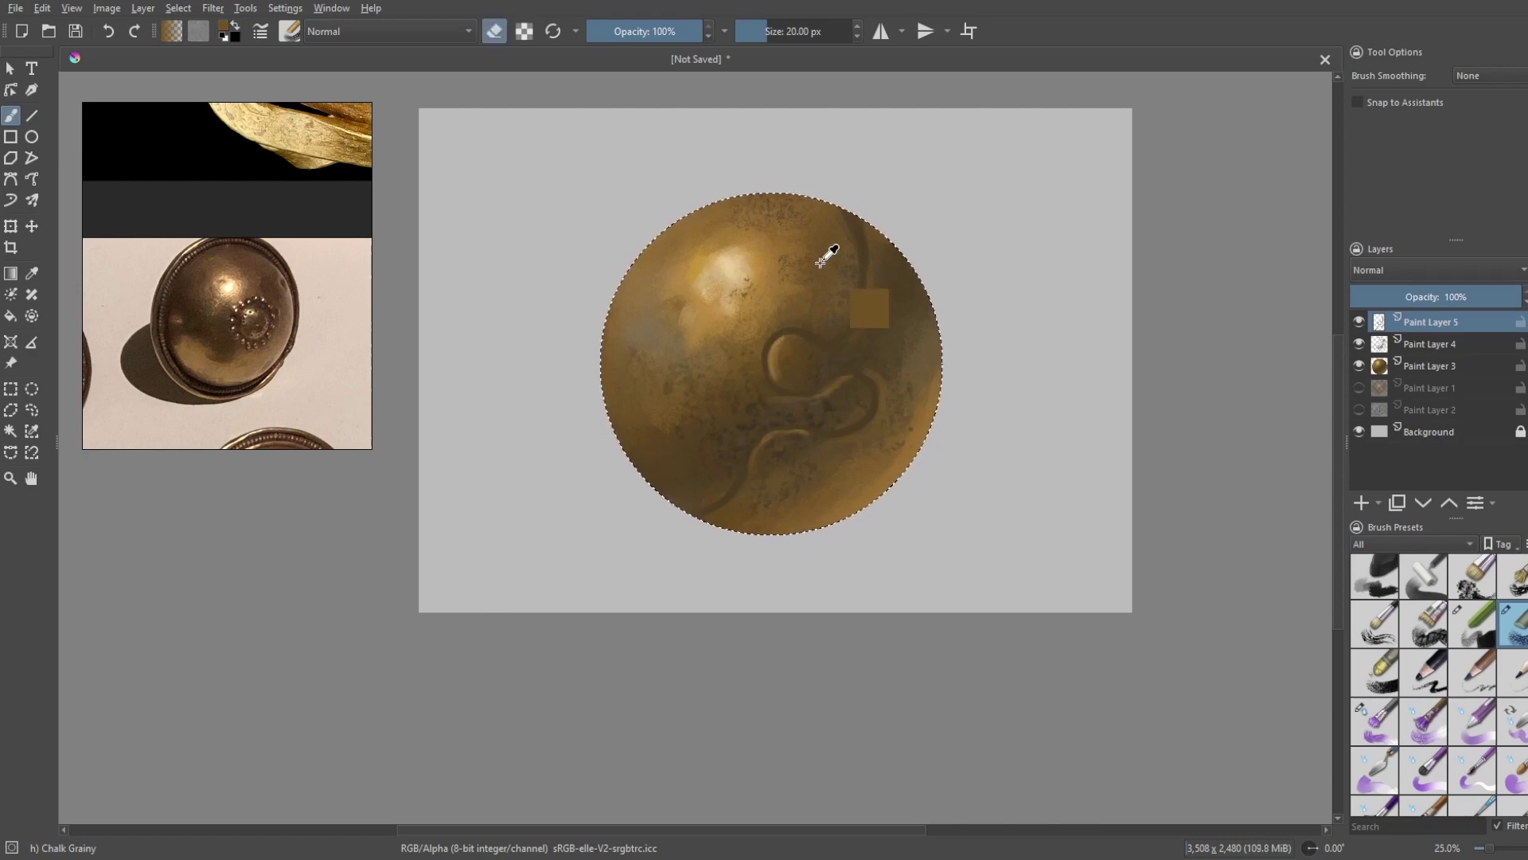
key("e")
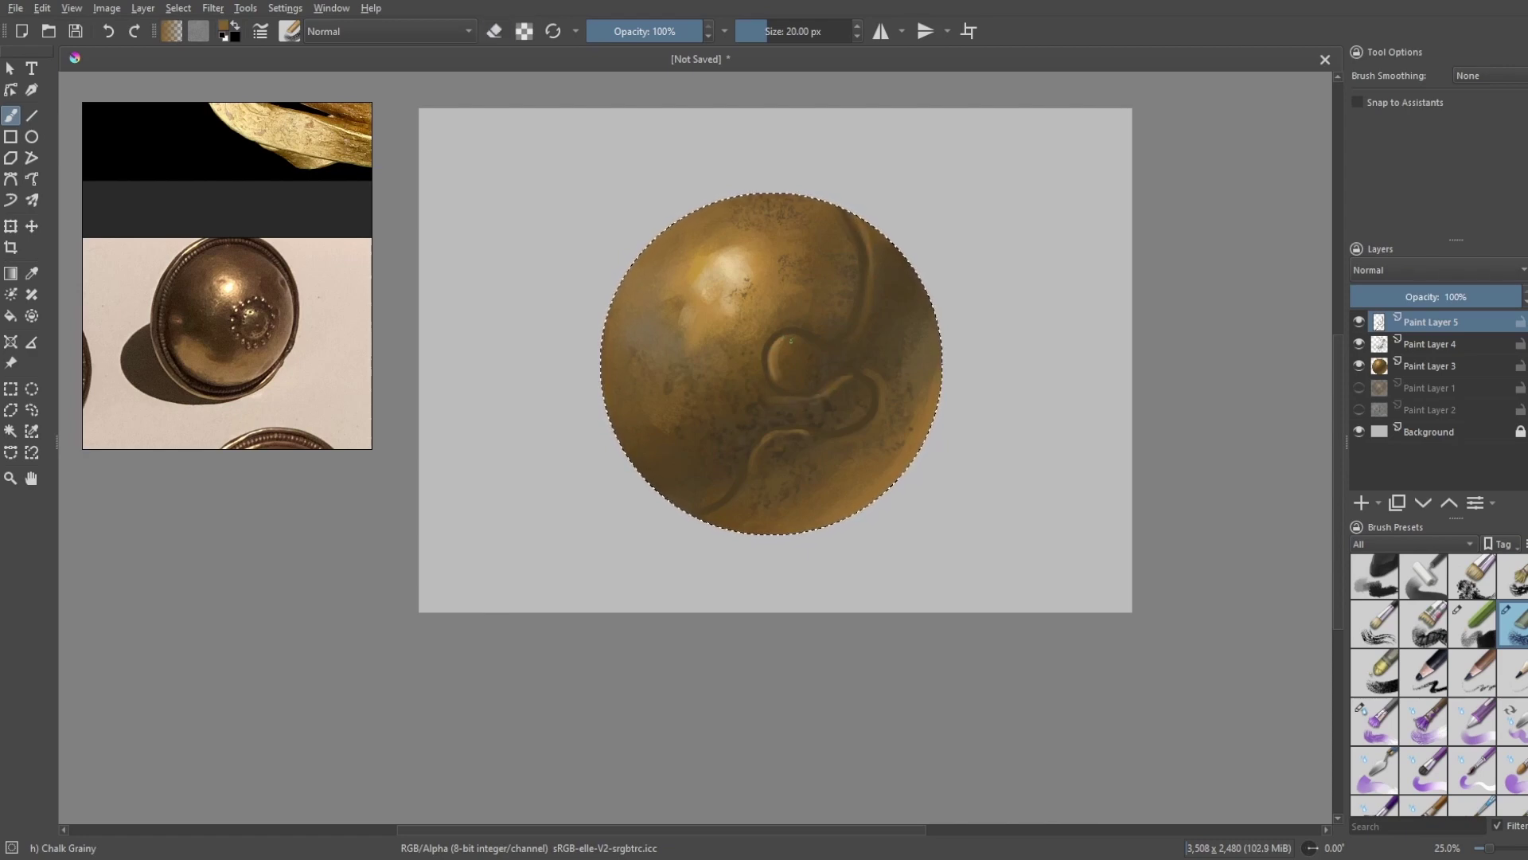
- Deepen and clean up the groove's outline, especially its upper end, alternating between painting and erasing
key("e")
key("e")
key("bracketleft")
key("bracketleft")
key("bracketleft")
scroll(792, 401, "down", 1)
scroll(782, 406, "up", 1)
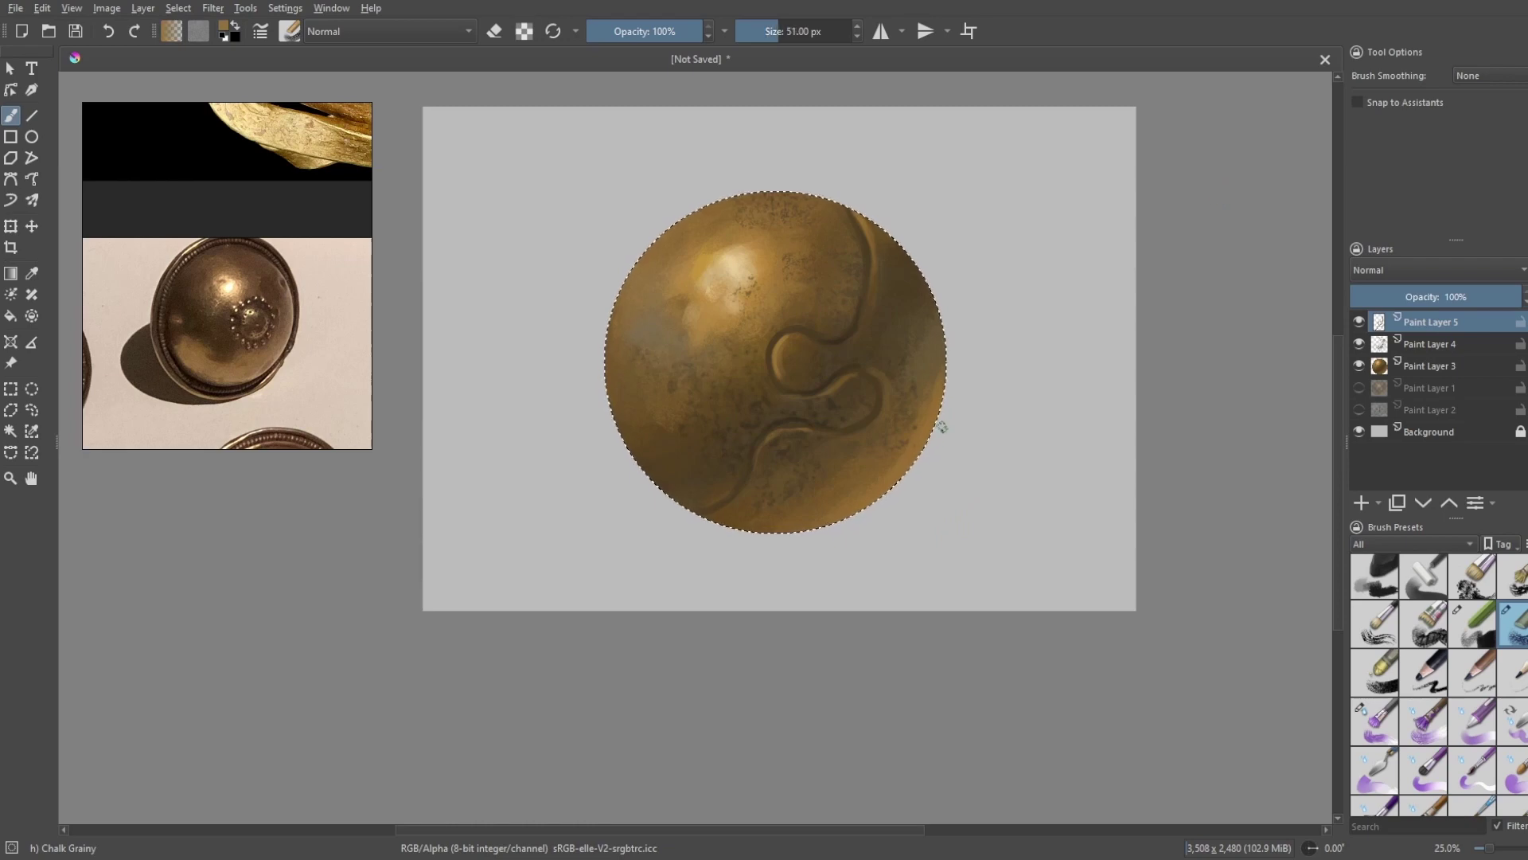
- Touch up the light and dark edges of the groove's middle curves with sampled bronze tones, reducing the brush from 26 to 20 px
scroll(807, 349, "up", 1)
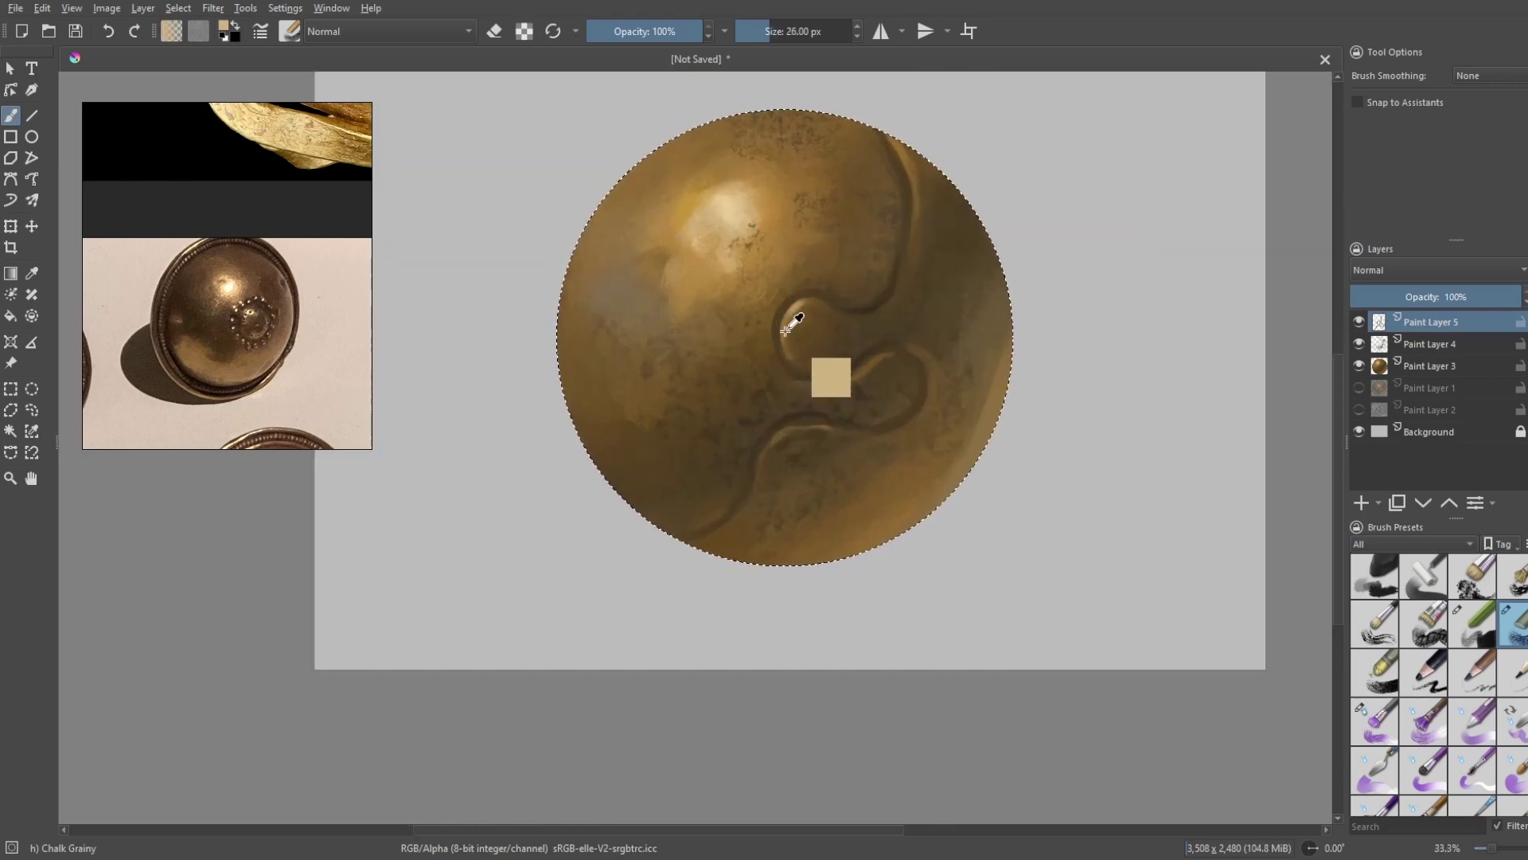
left_click(779, 334, "ctrl")
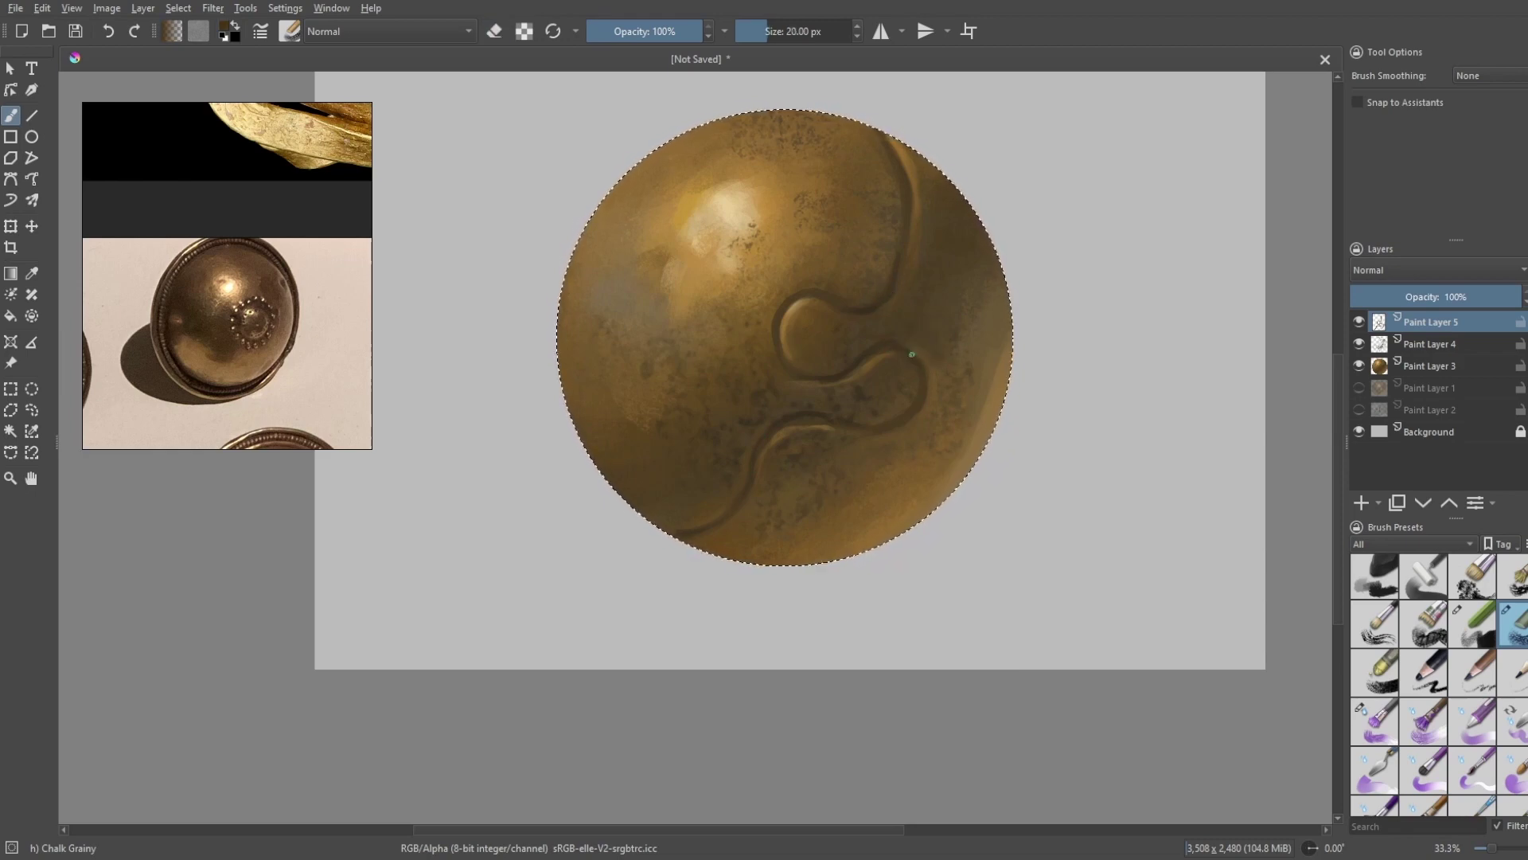
scroll(669, 409, "down", 2)
scroll(938, 326, "up", 1)
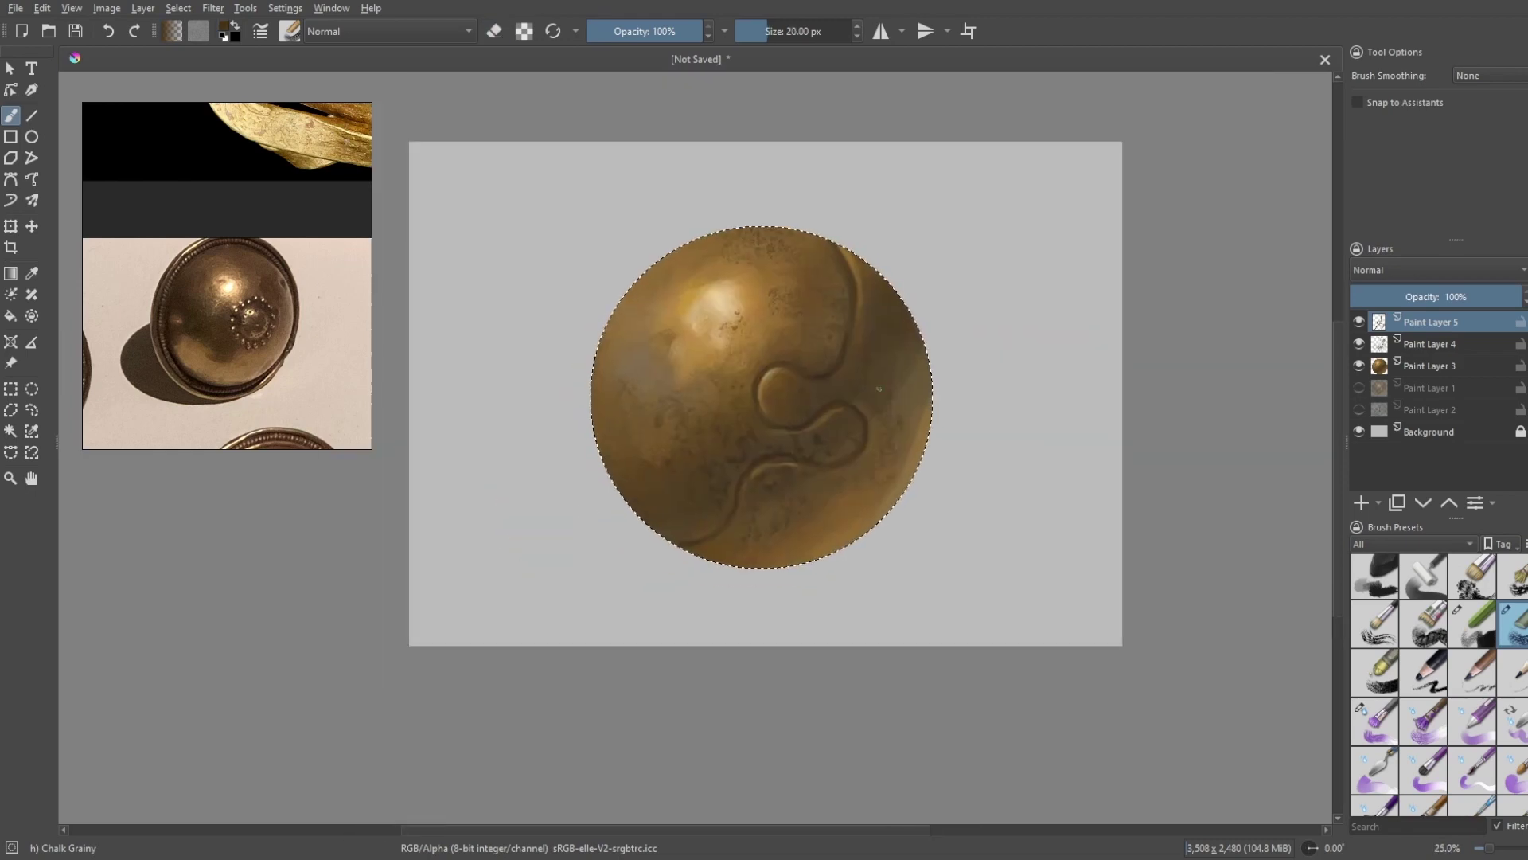
- Add a layer directly above the Background and select a thin, wide ellipse just beneath the sphere
left_click(1462, 450)
key("Insert")
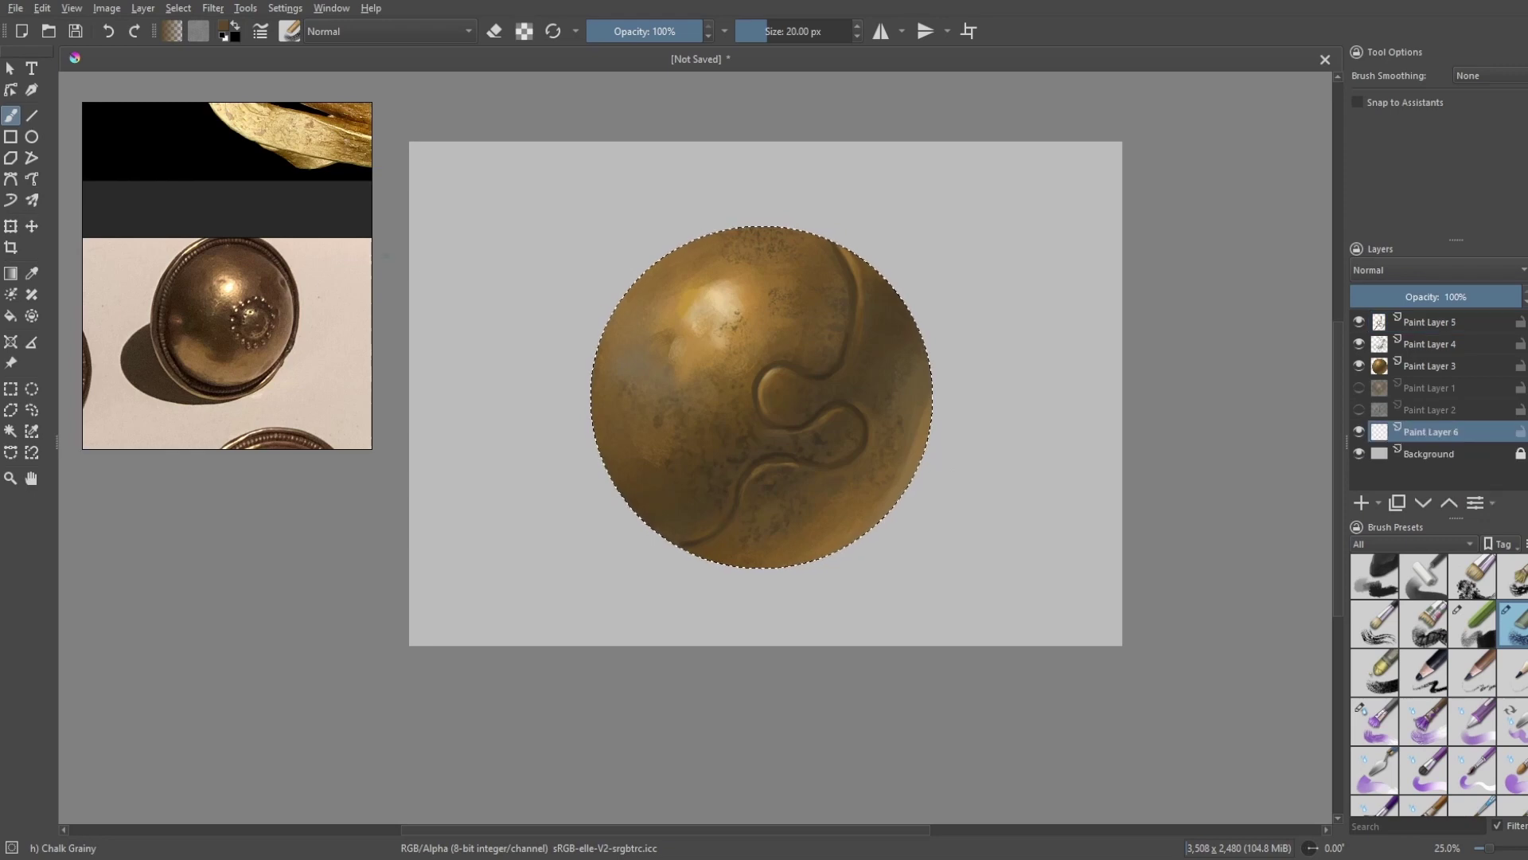
key("j")
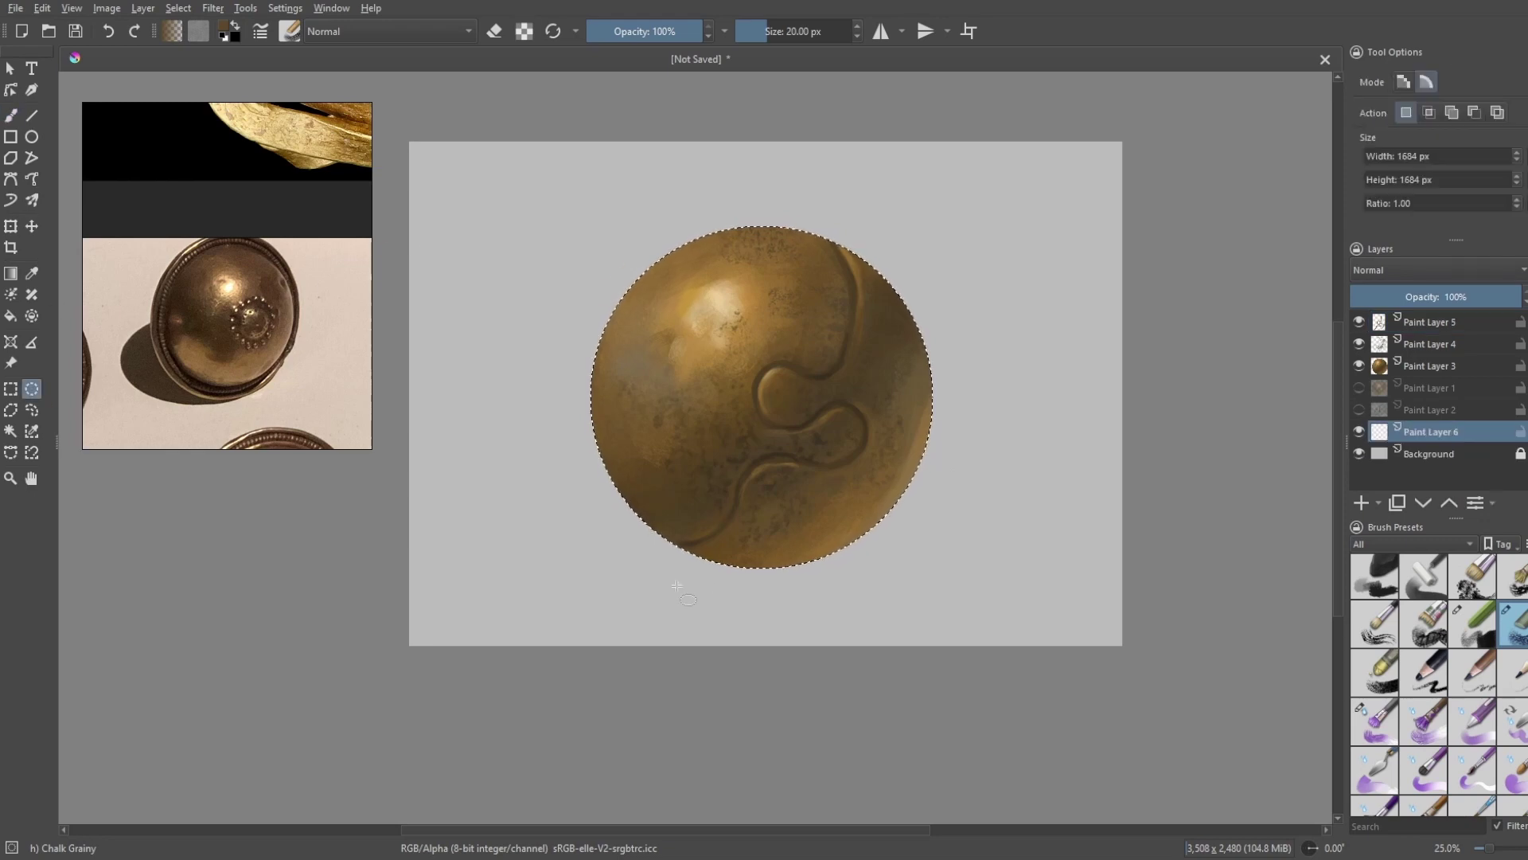
left_click_drag(692, 591, 1011, 596)
- Paint the selected ellipse brown with a 103 px brush as a ground shadow, deselect it and shift it slightly left under the sphere
key("b")
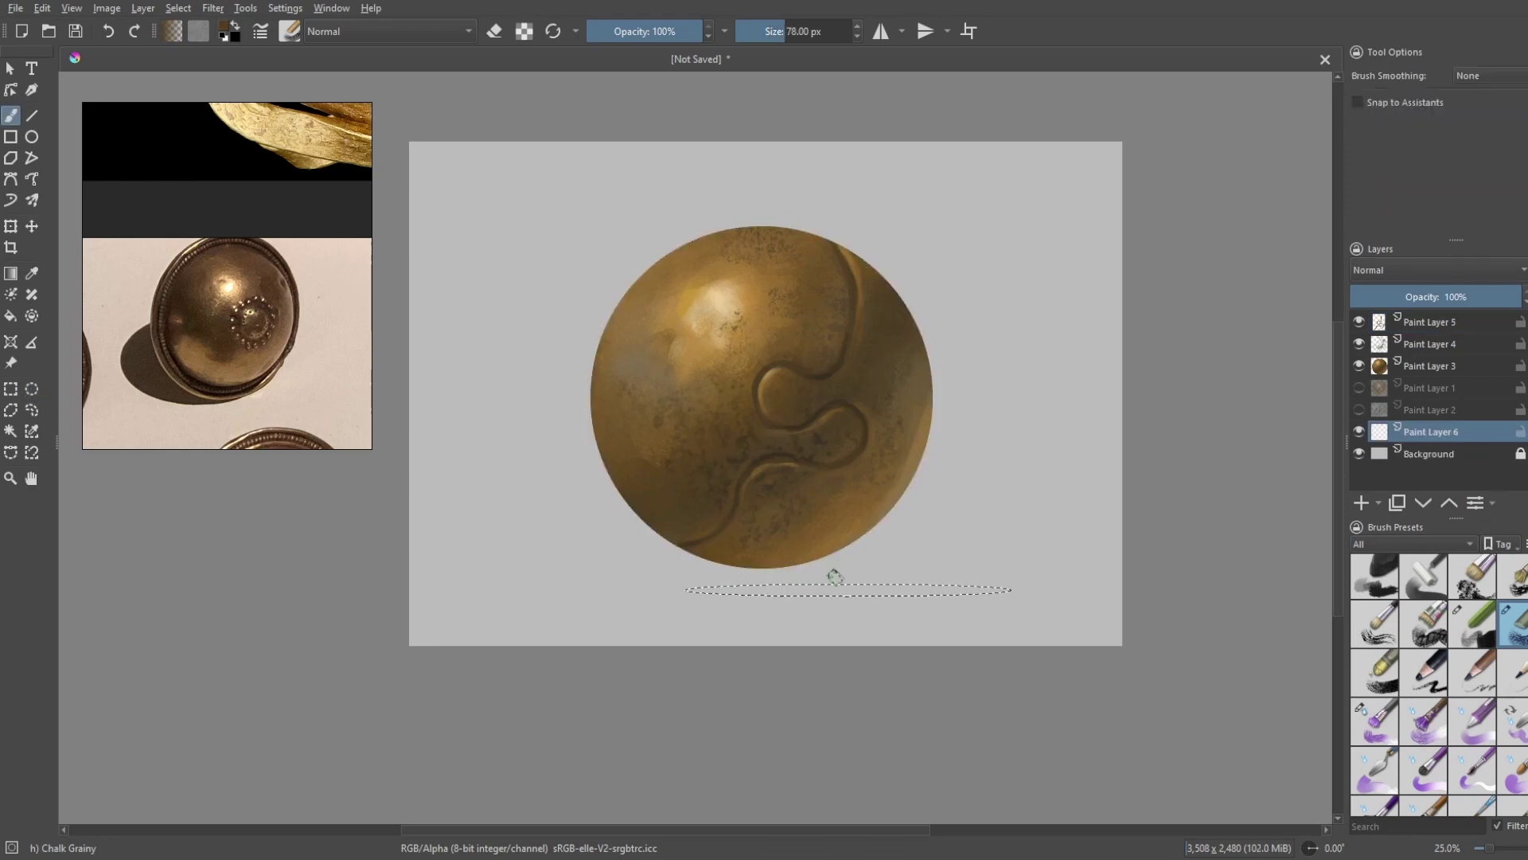
key("bracketright")
left_click_drag(690, 590, 1002, 589)
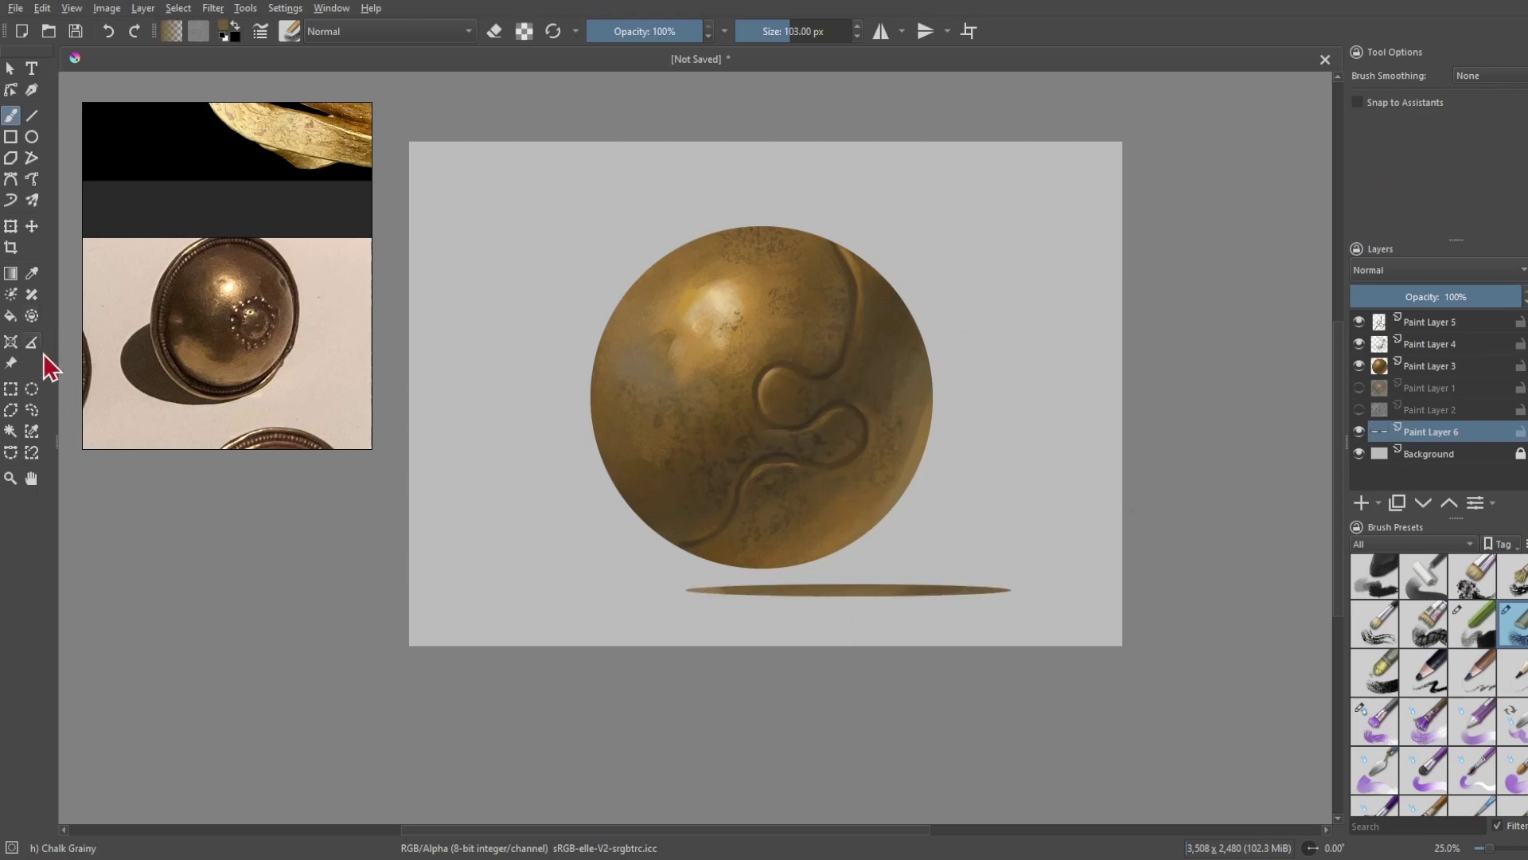
key("t")
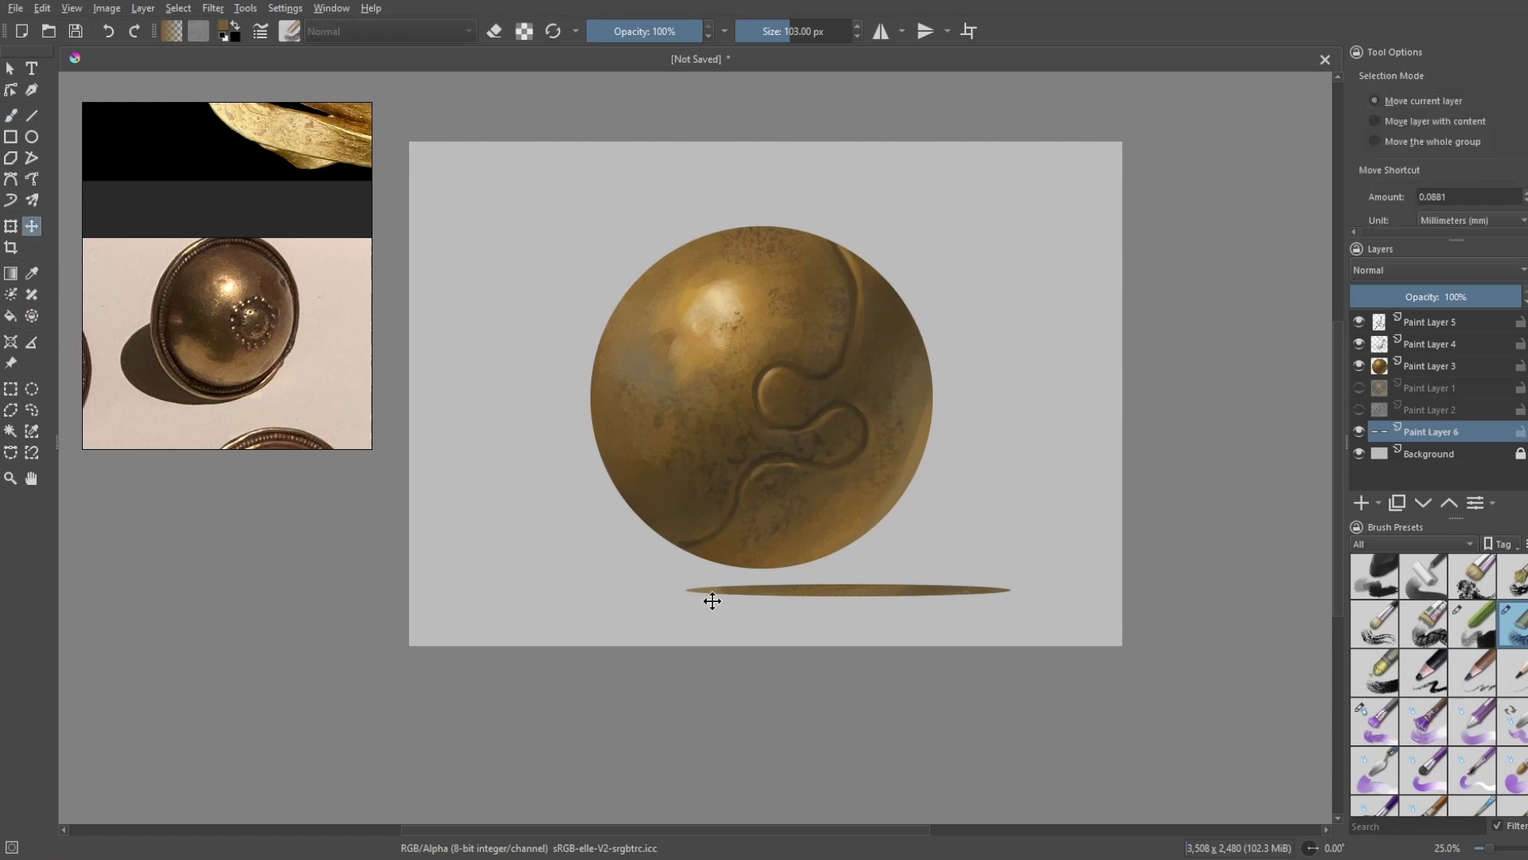
left_click_drag(709, 600, 674, 598)
- Refine the groove's middle curves on Paint Layer 5 with a sampled colour and a 24 px brush
scroll(710, 517, "up", 2)
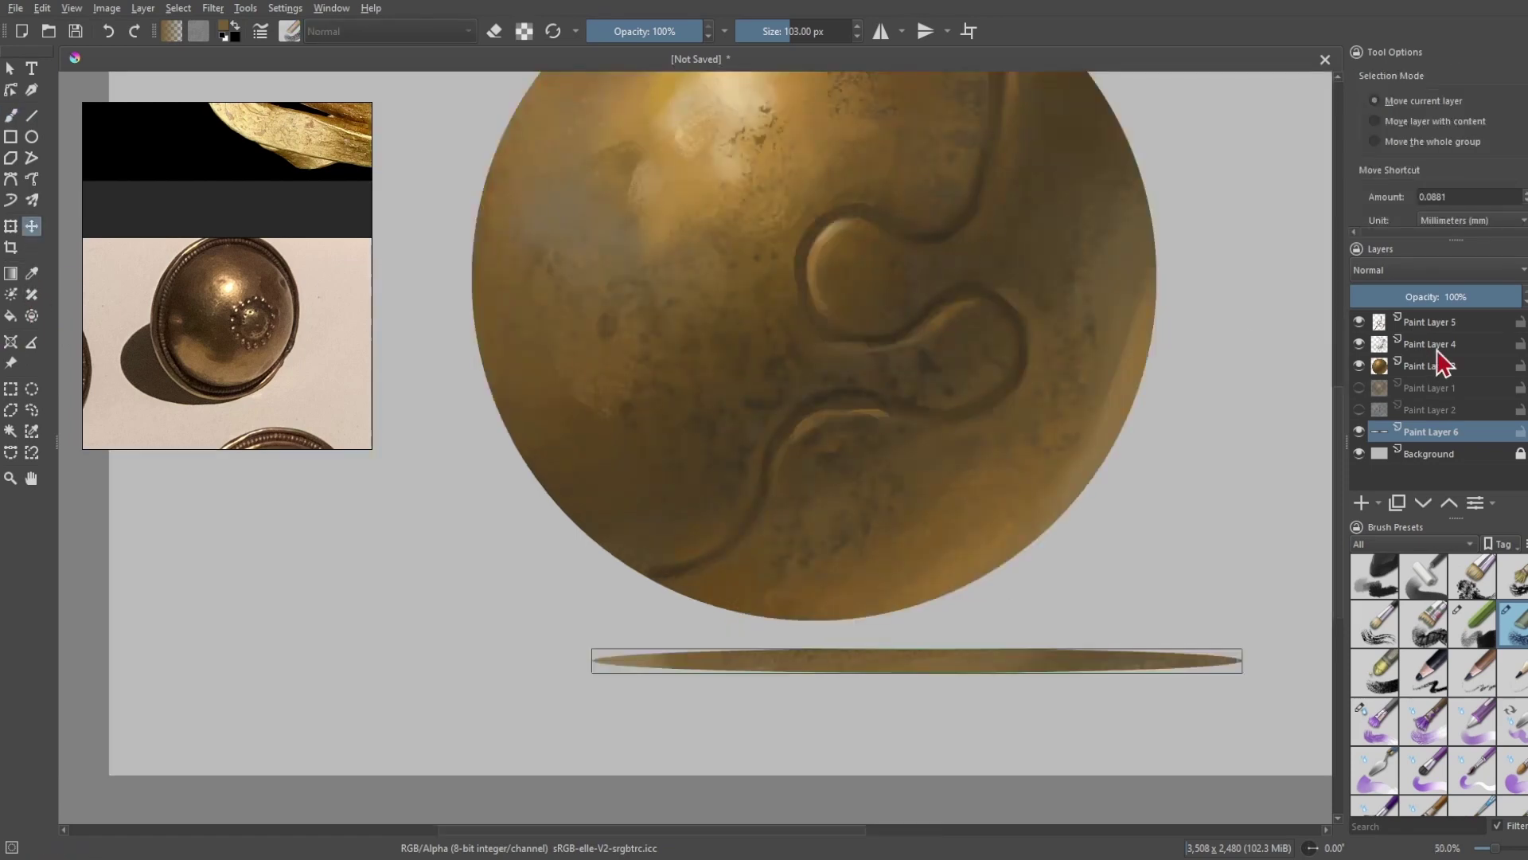
left_click(1438, 322)
key("b")
left_click(943, 237, "ctrl")
key("bracketleft")
key("bracketleft")
key("bracketleft")
key("bracketleft")
key("bracketleft")
key("bracketleft")
key("bracketleft")
key("bracketleft")
key("bracketleft")
key("bracketleft")
key("bracketleft")
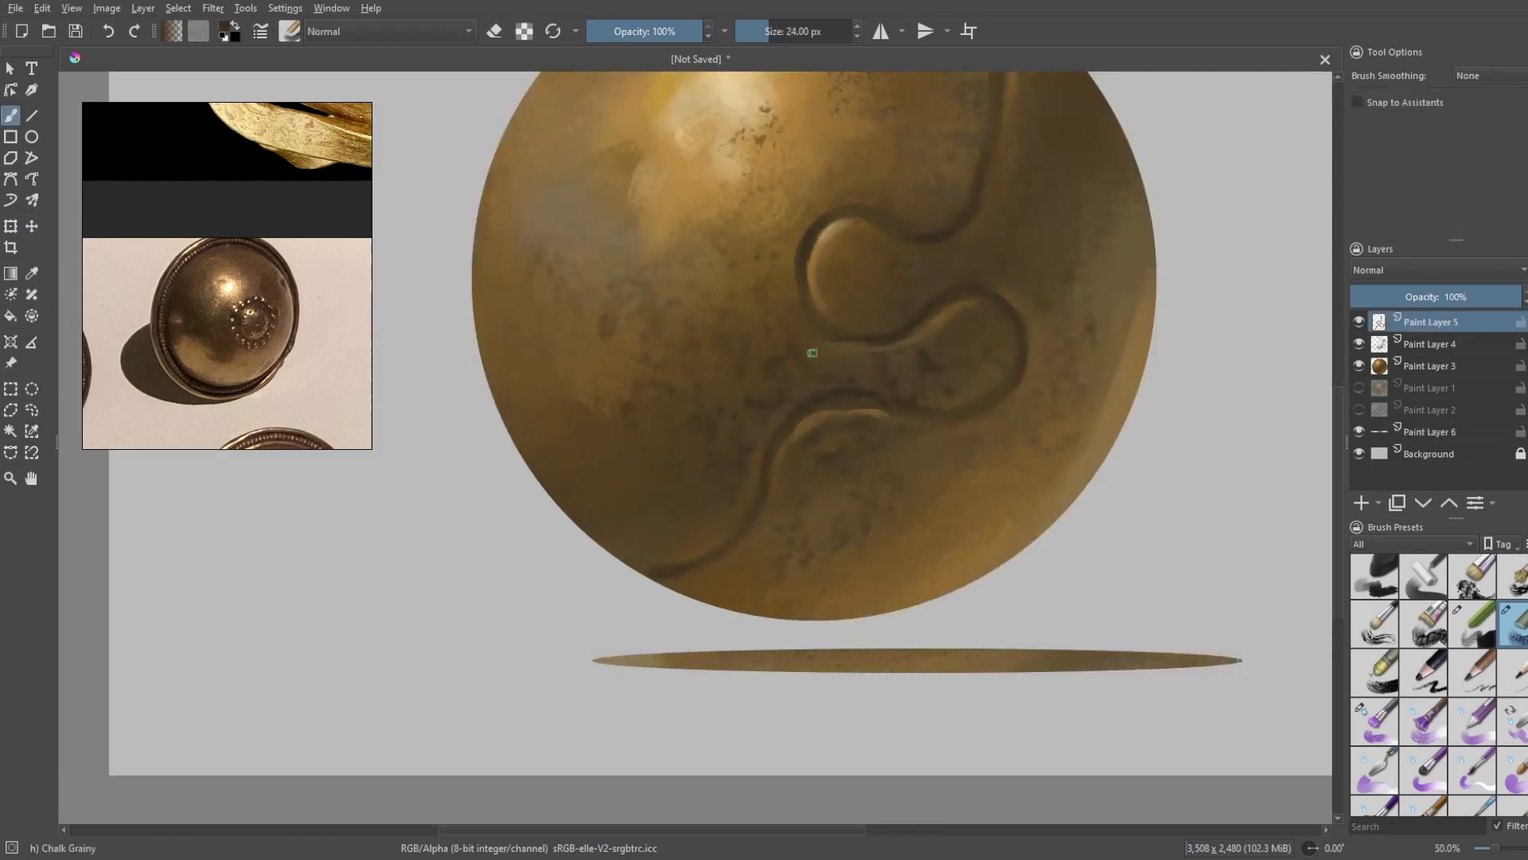
scroll(812, 339, "down", 2)
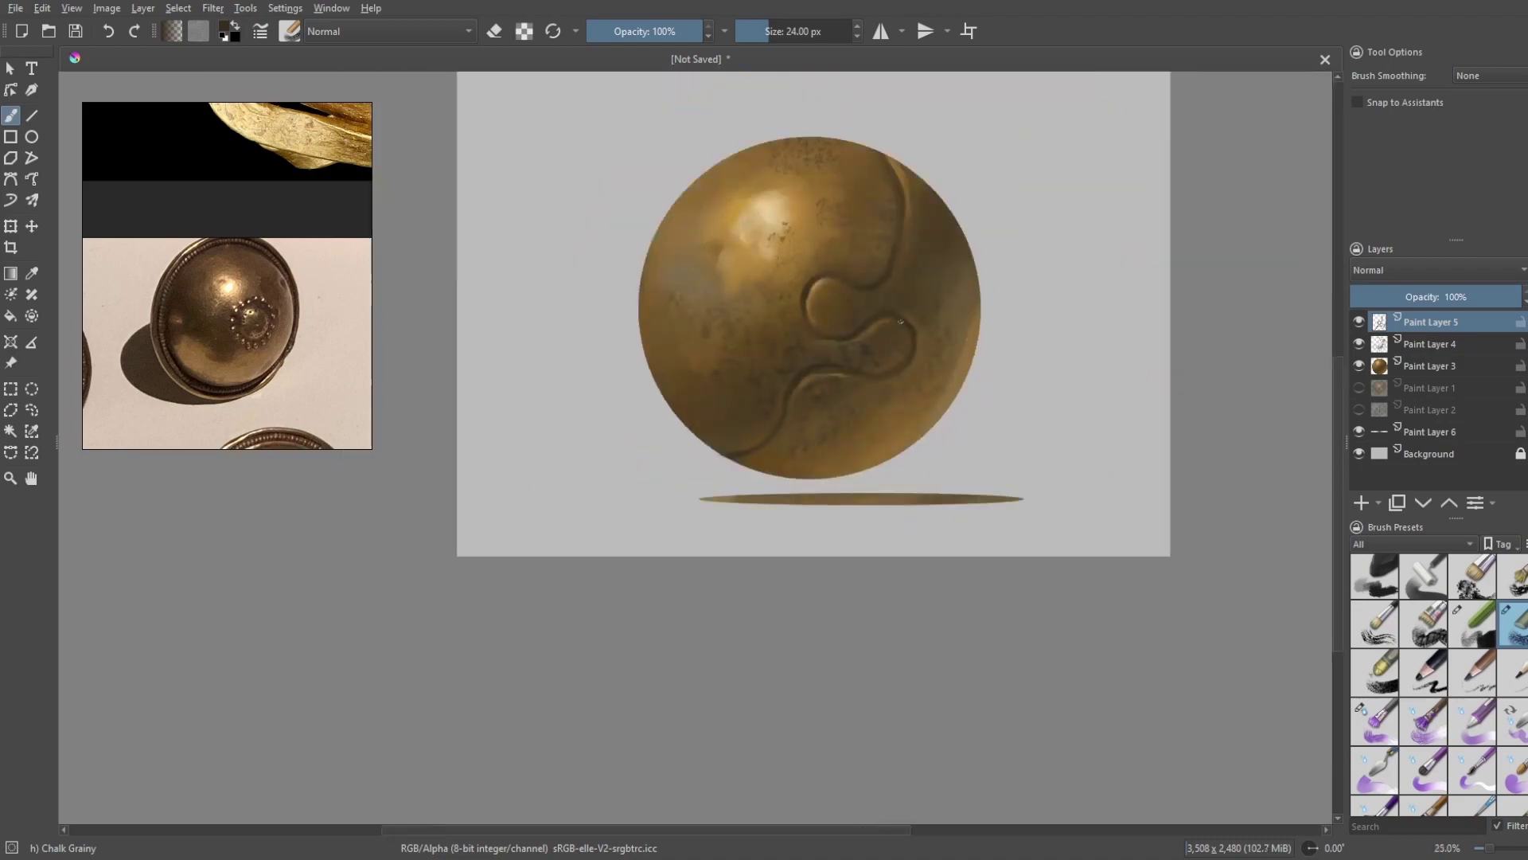